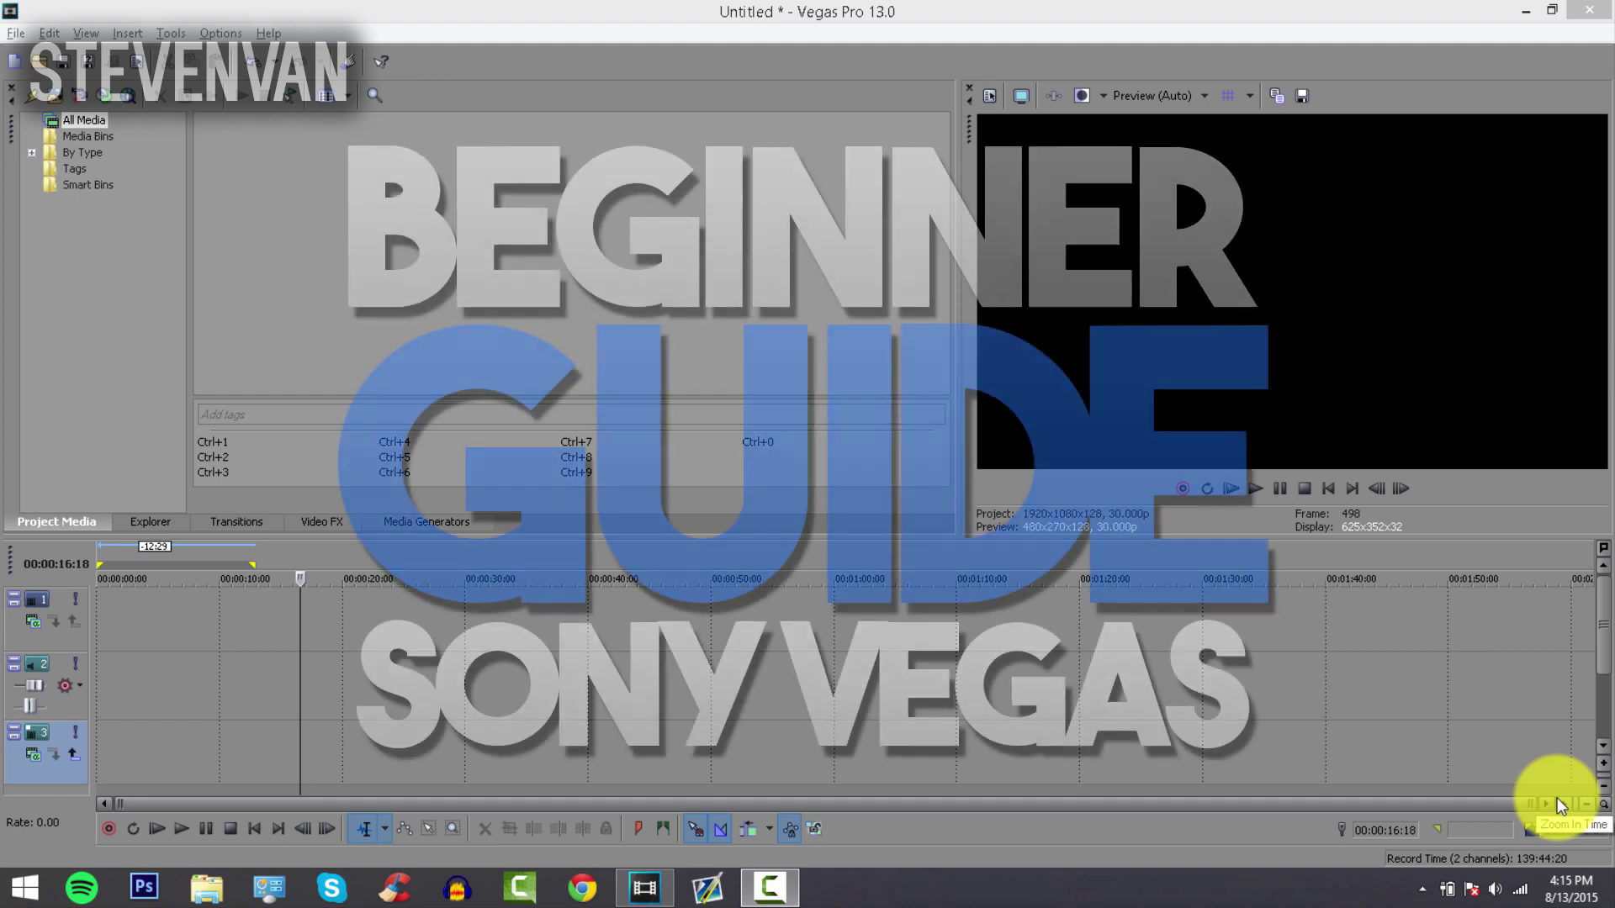
Delete the empty third track, leaving one video and one audio track.
{"action": "key", "text": "Delete"}
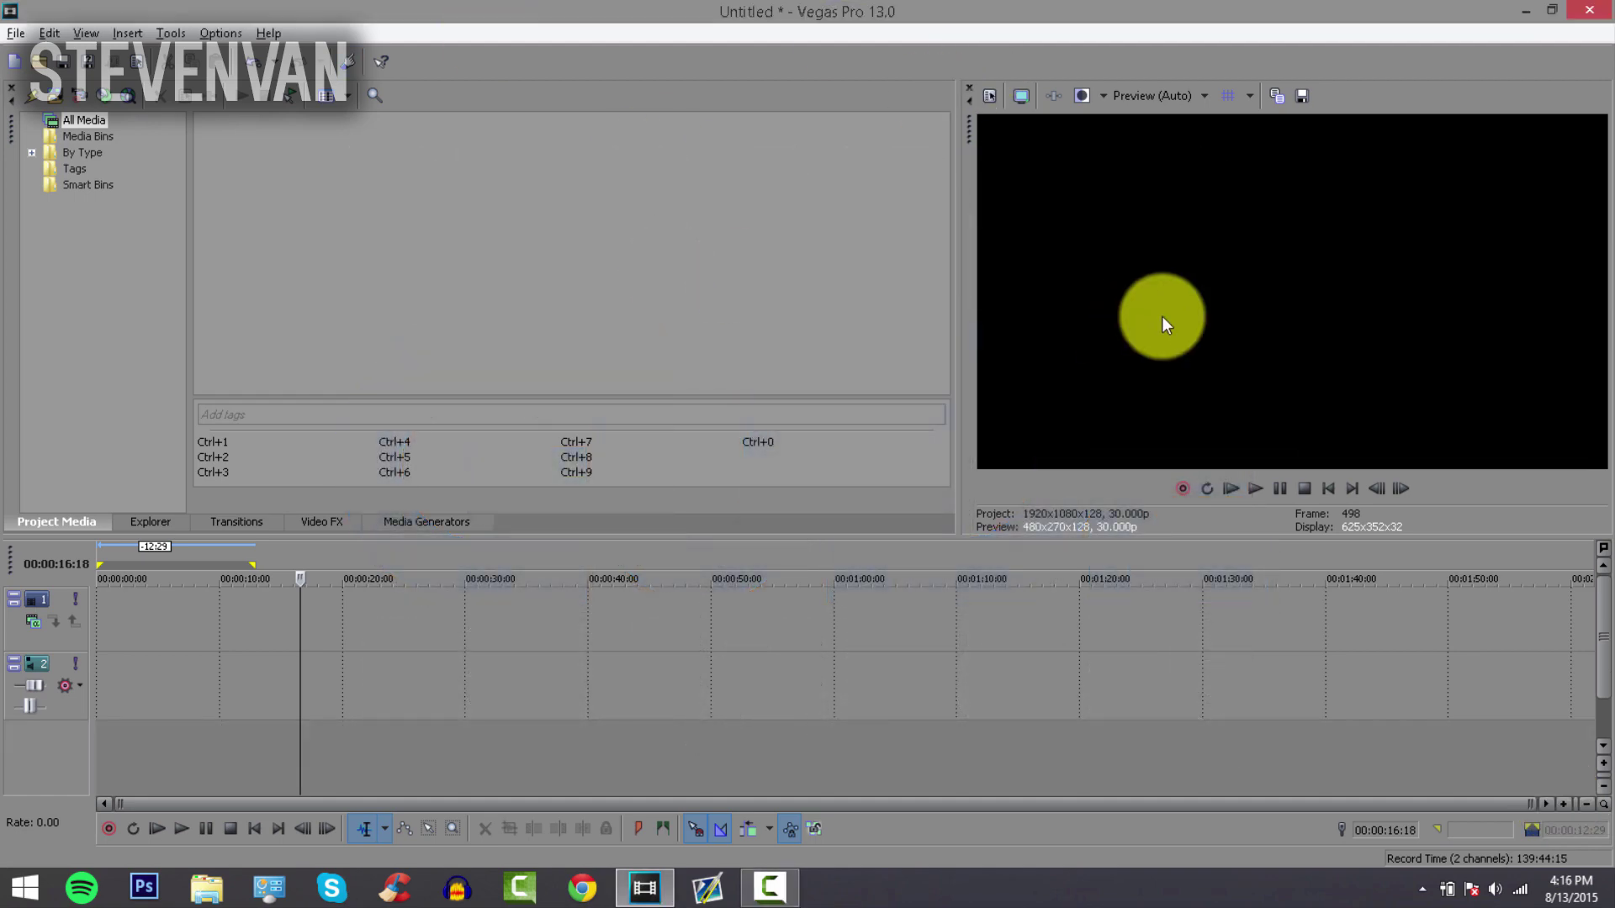
{"action": "left_click", "coordinate": [998, 94]}
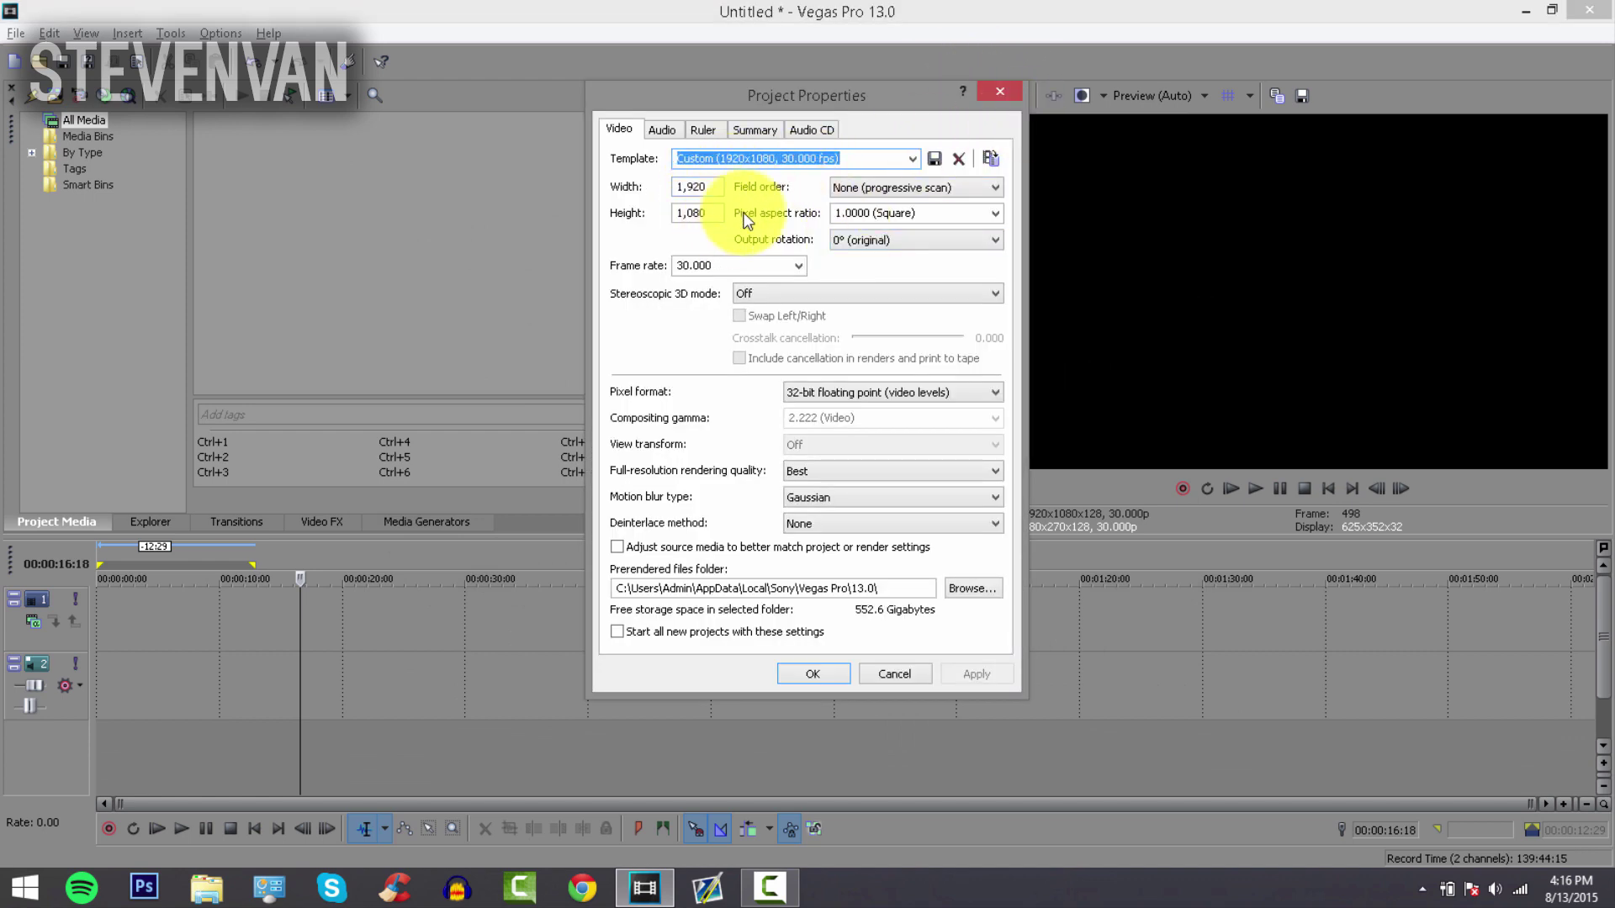
{"action": "left_click", "coordinate": [883, 677]}
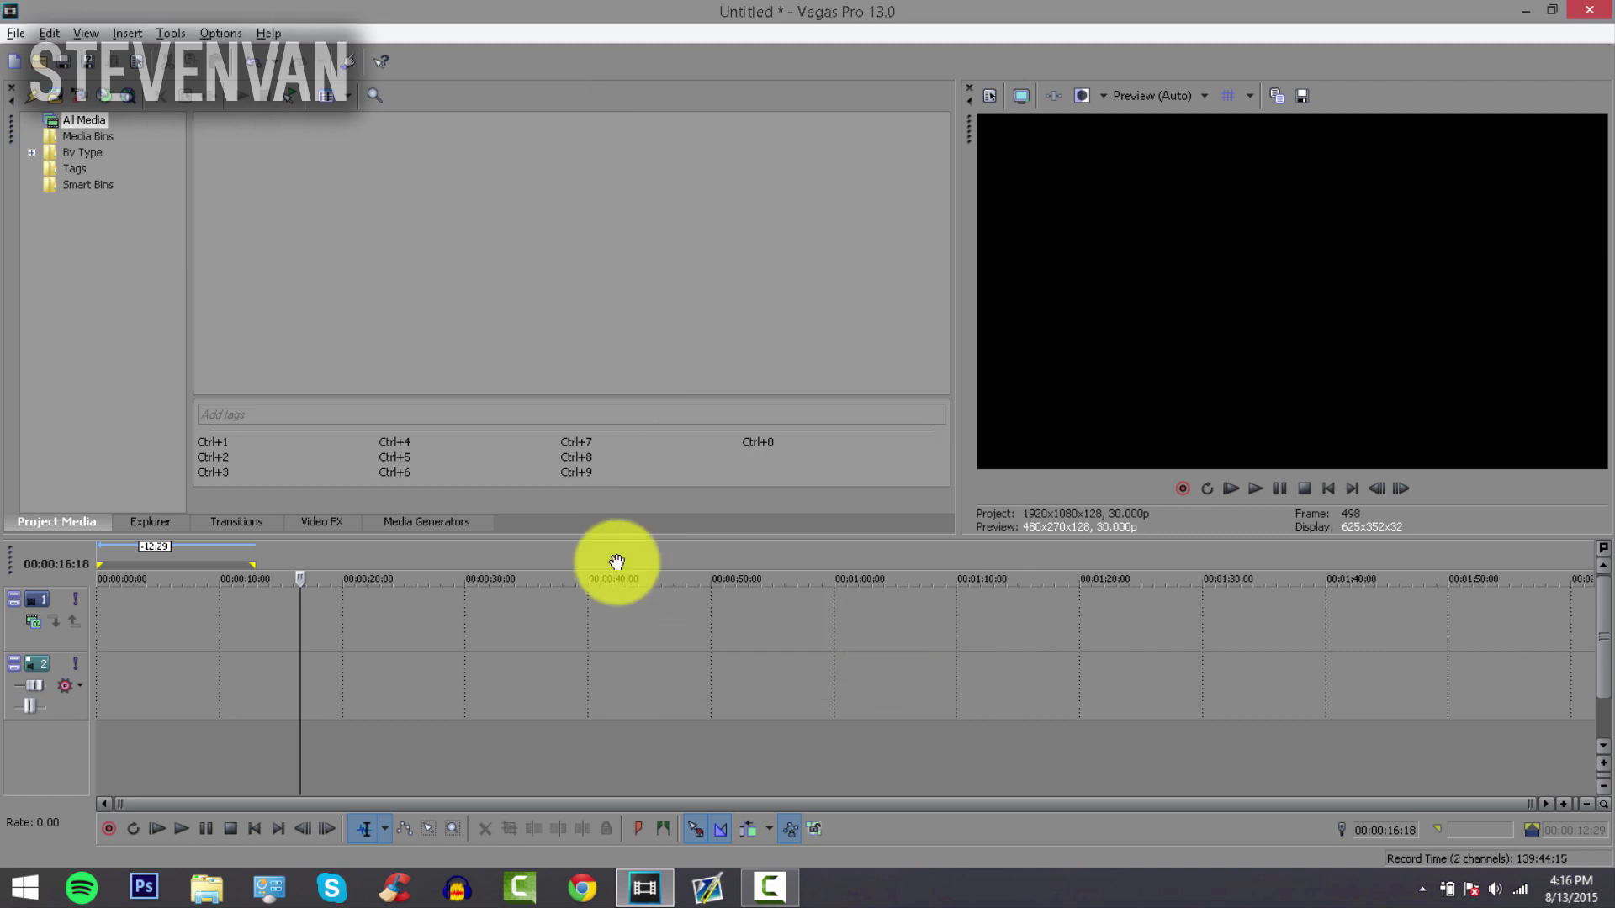
Create a new unsaved project at 29.970 fps and Best quality, set as default for new projects.
{"action": "left_click", "coordinate": [14, 34]}
{"action": "left_click", "coordinate": [38, 52]}
{"action": "left_click", "coordinate": [802, 371]}
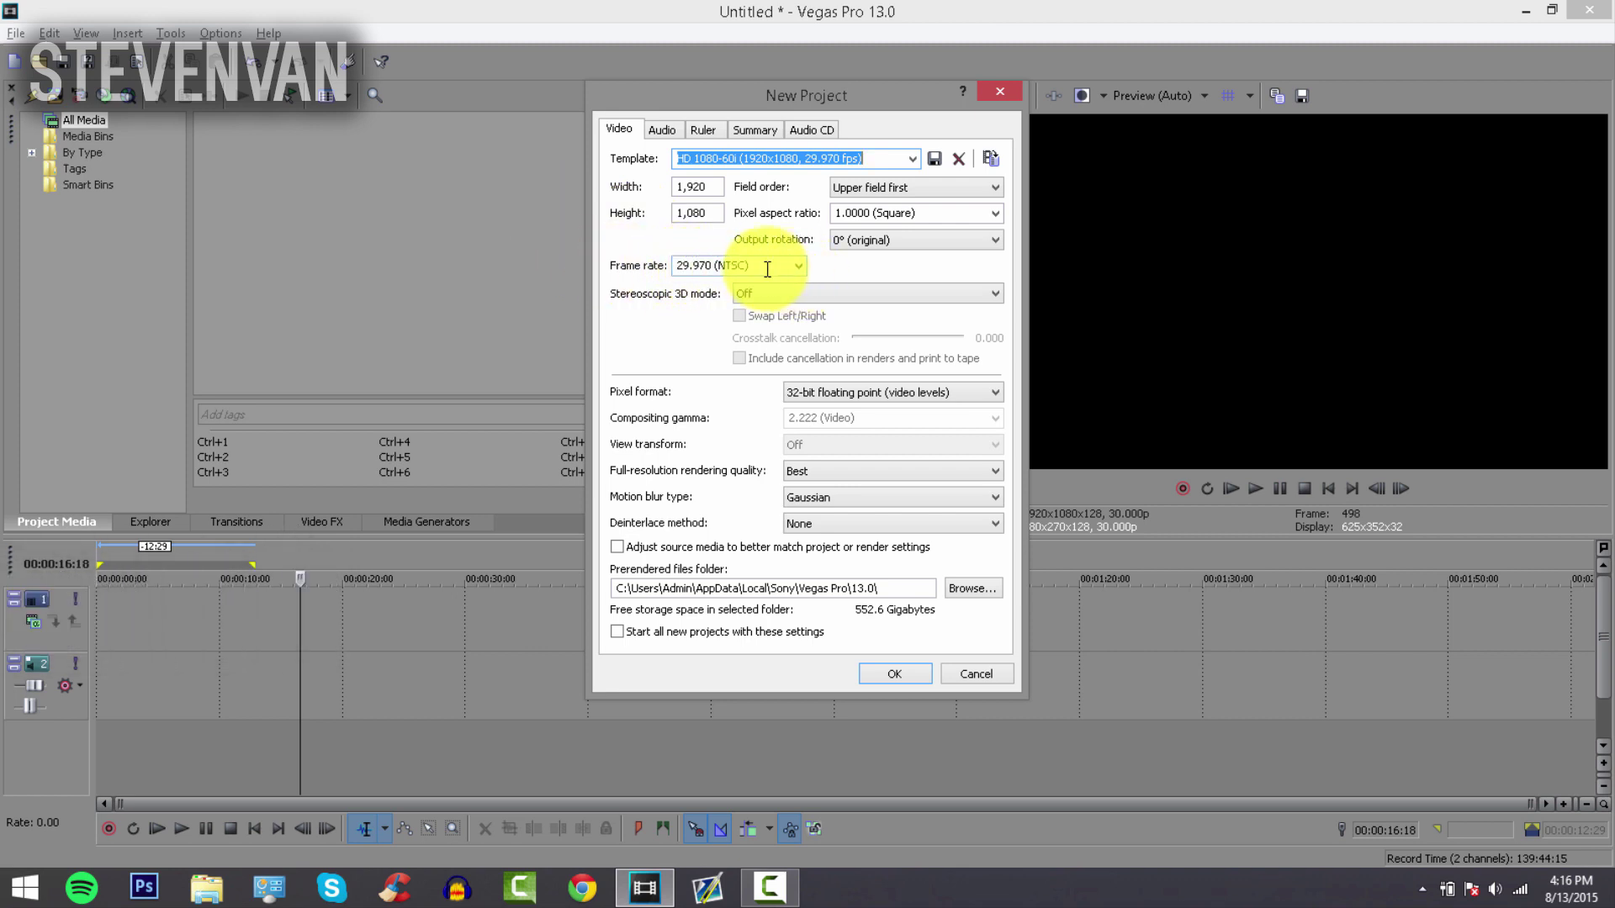
{"action": "left_click", "coordinate": [798, 266]}
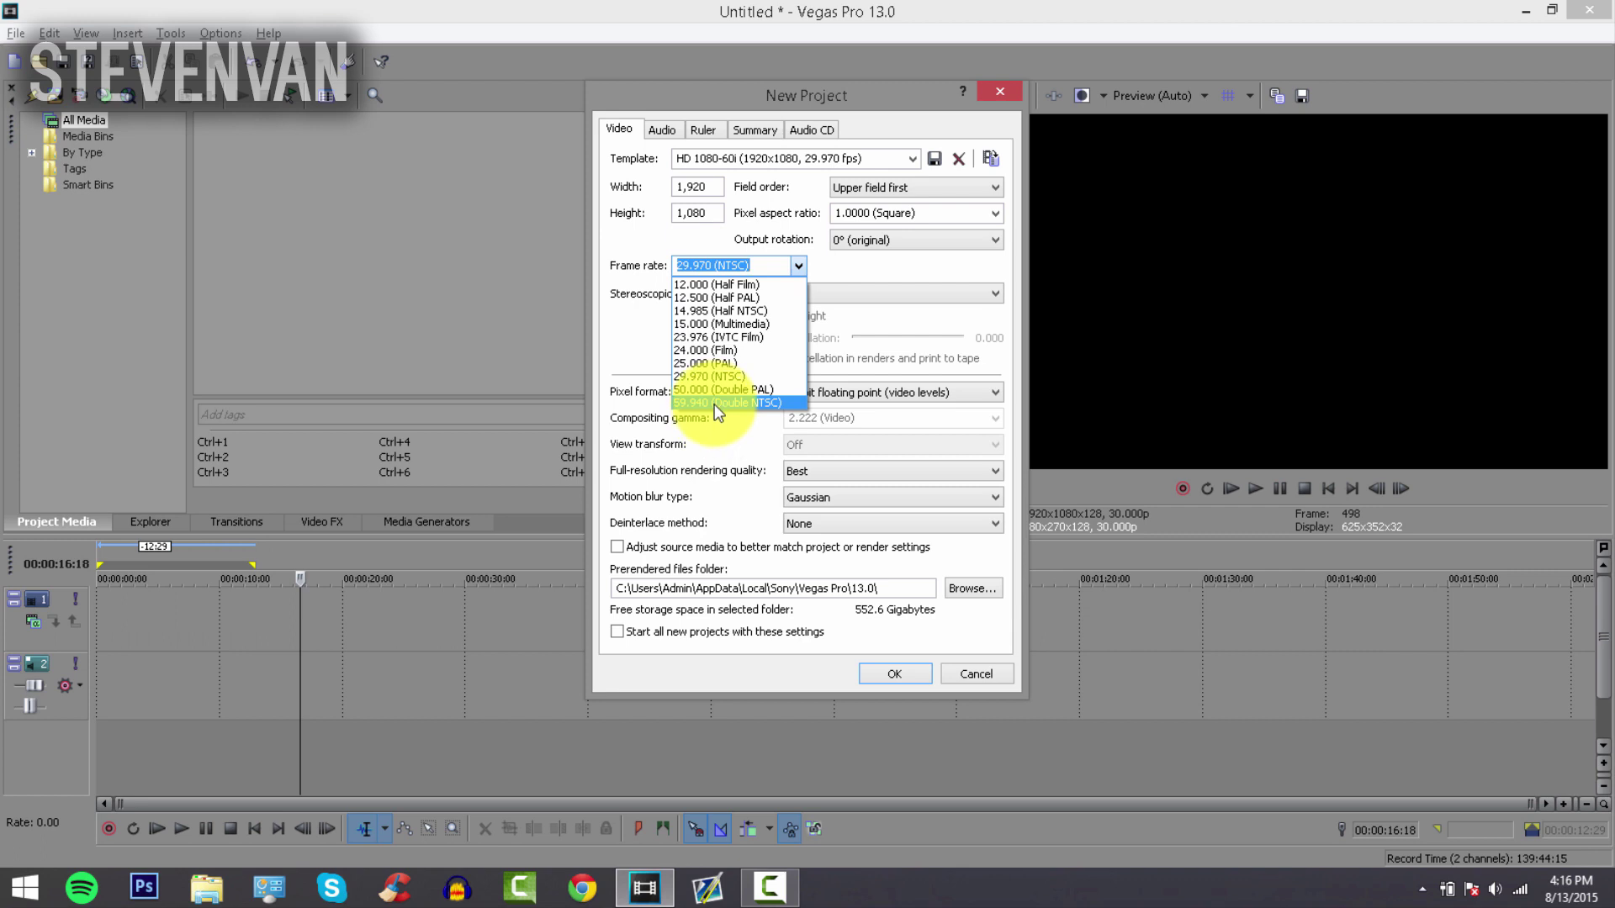
{"action": "left_click", "coordinate": [779, 378]}
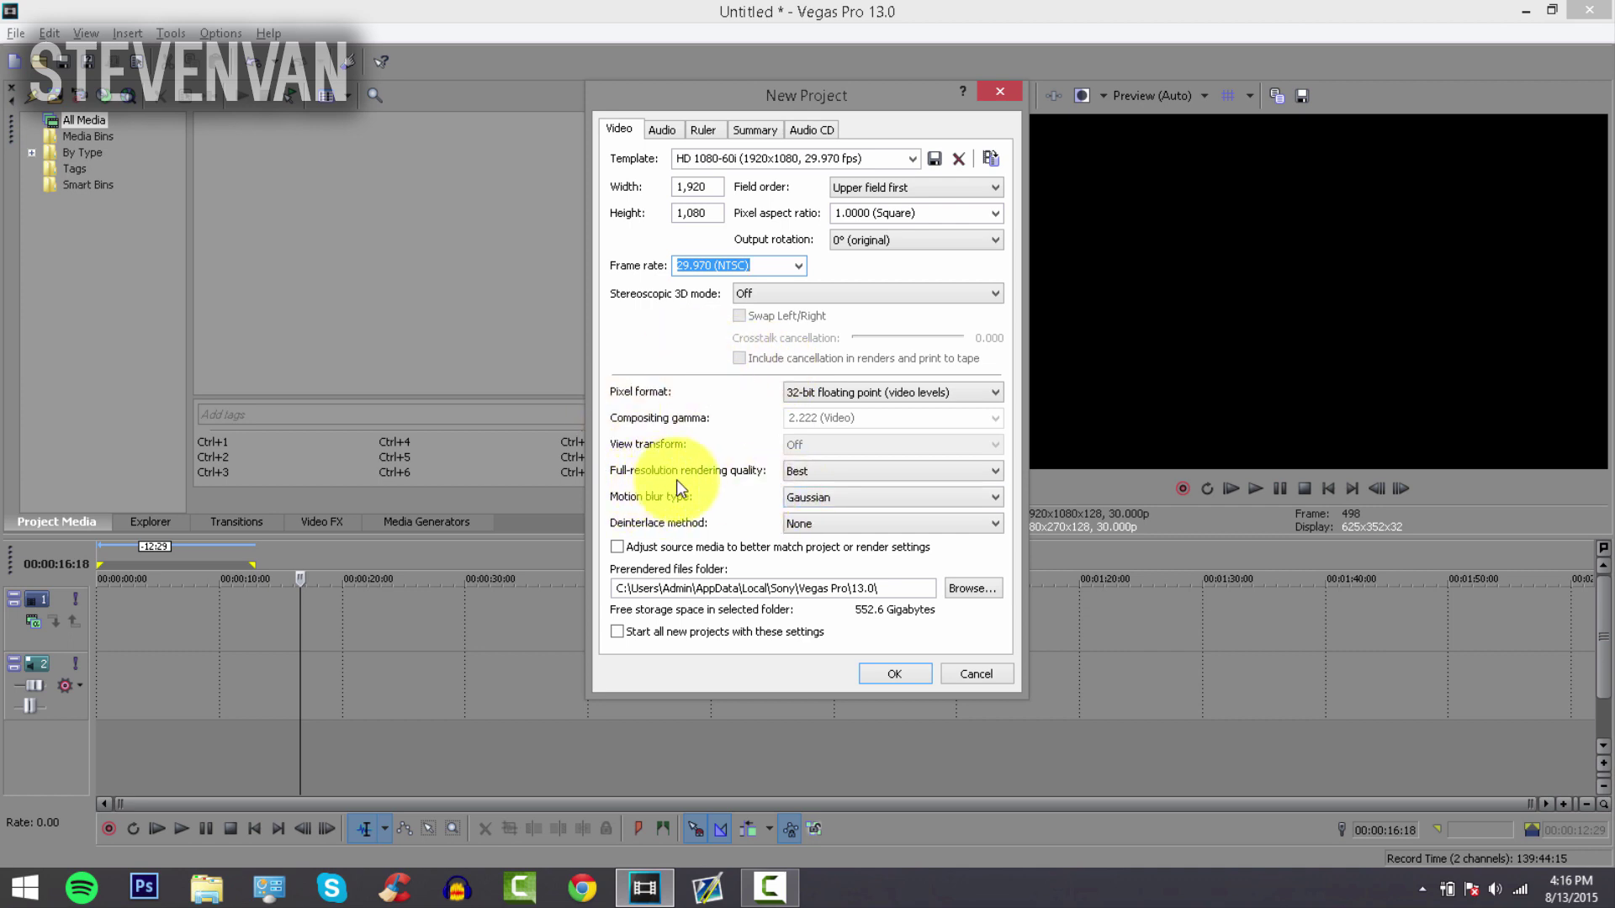
{"action": "left_click", "coordinate": [791, 472]}
{"action": "left_click", "coordinate": [790, 472]}
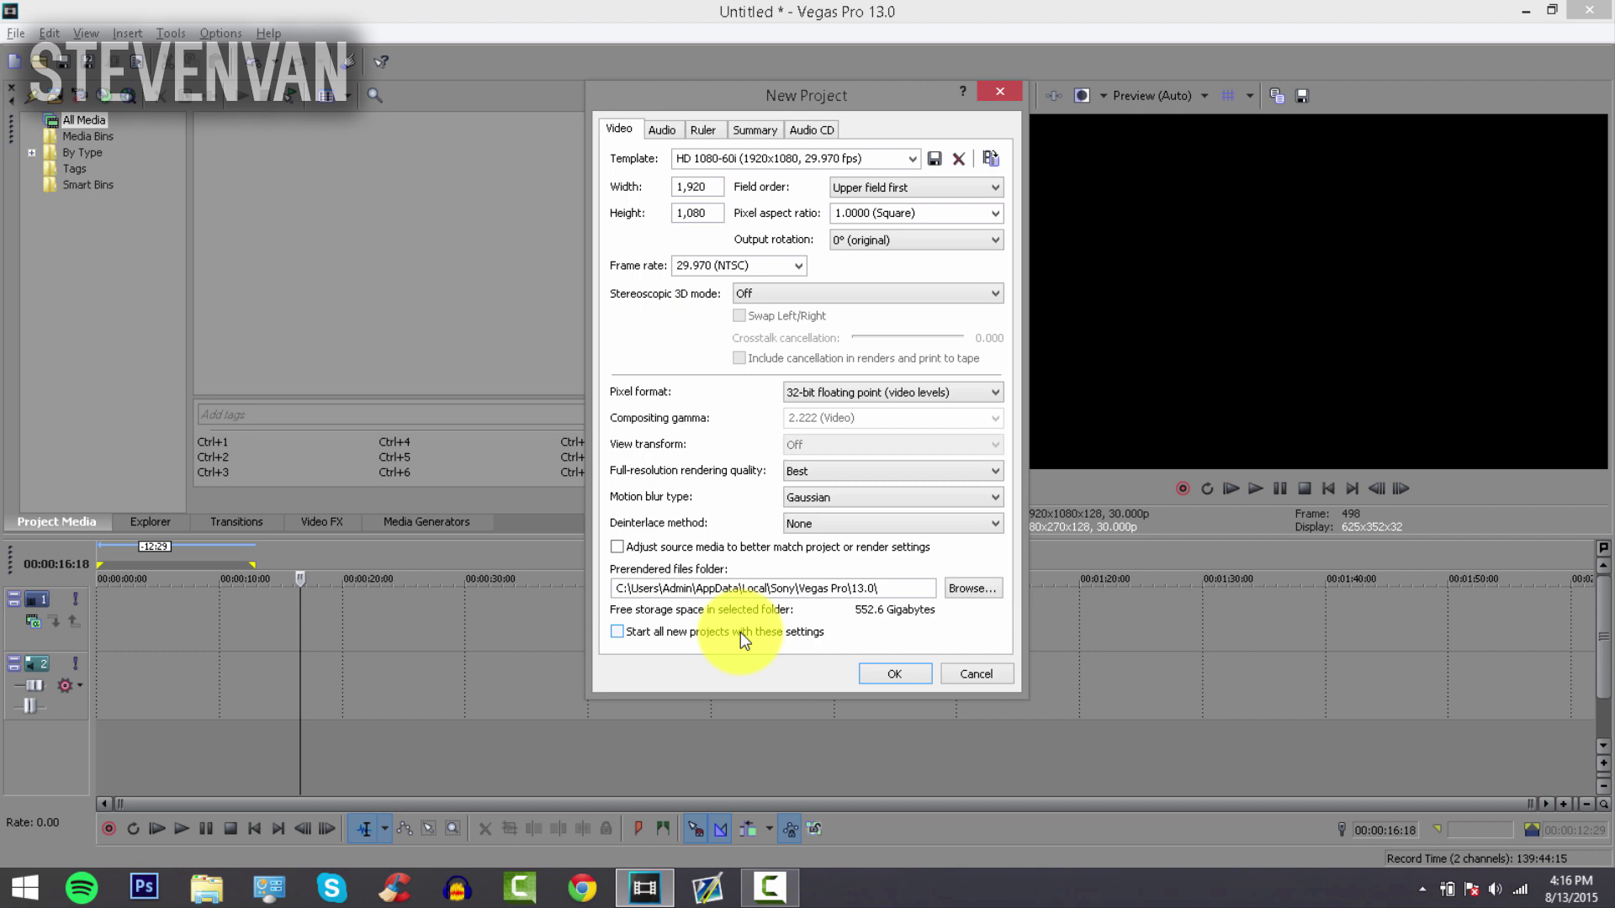
{"action": "left_click", "coordinate": [617, 632]}
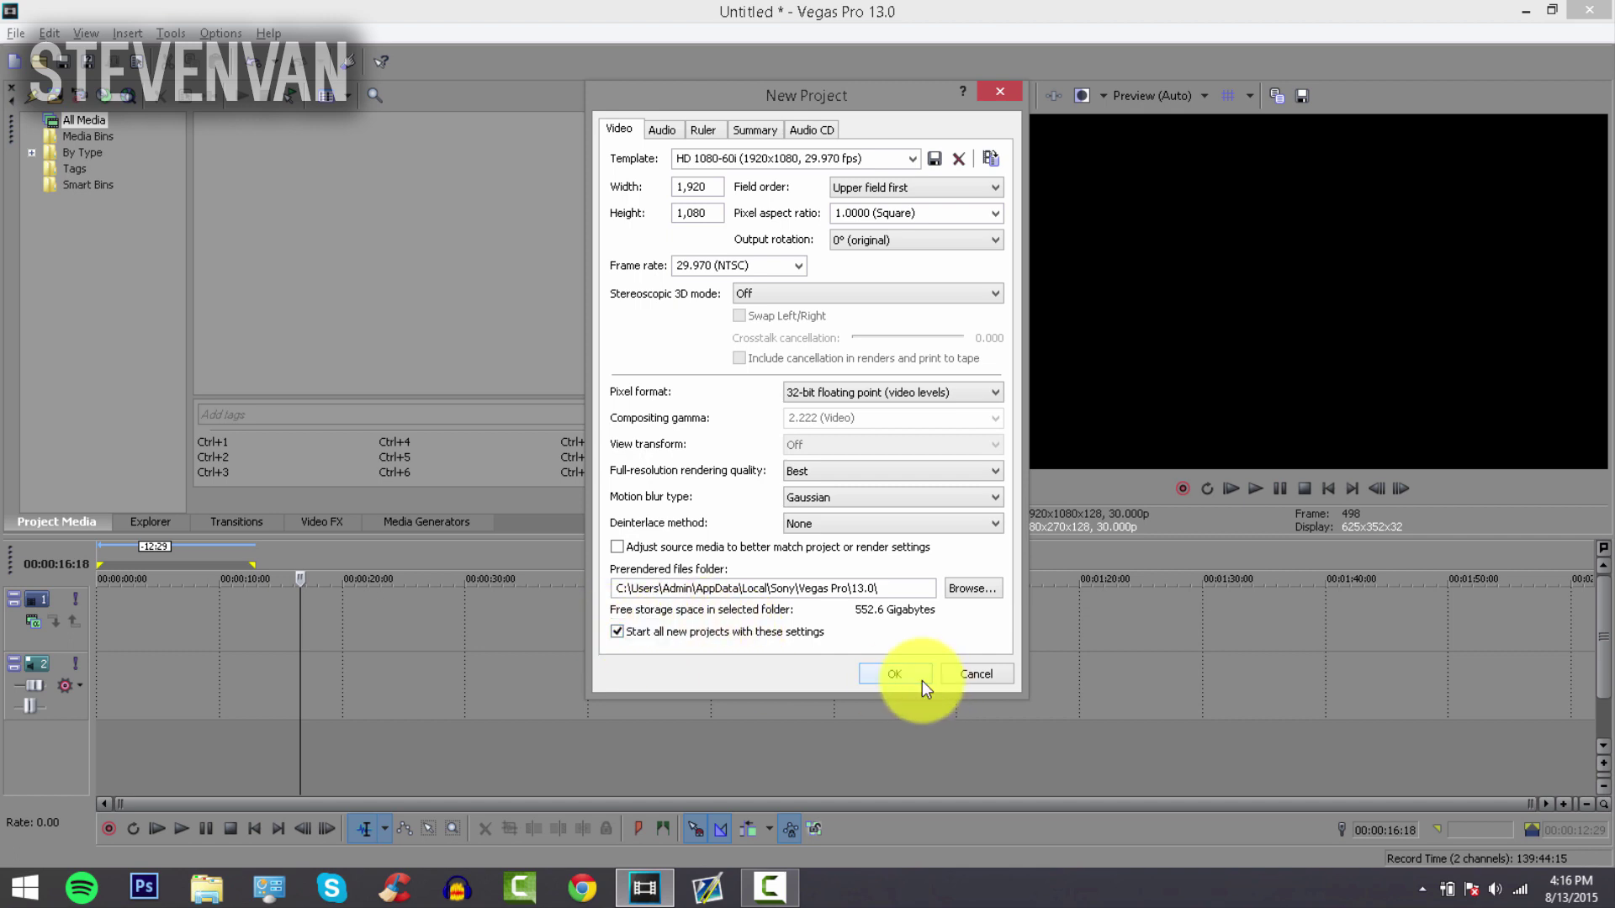
{"action": "left_click", "coordinate": [923, 683]}
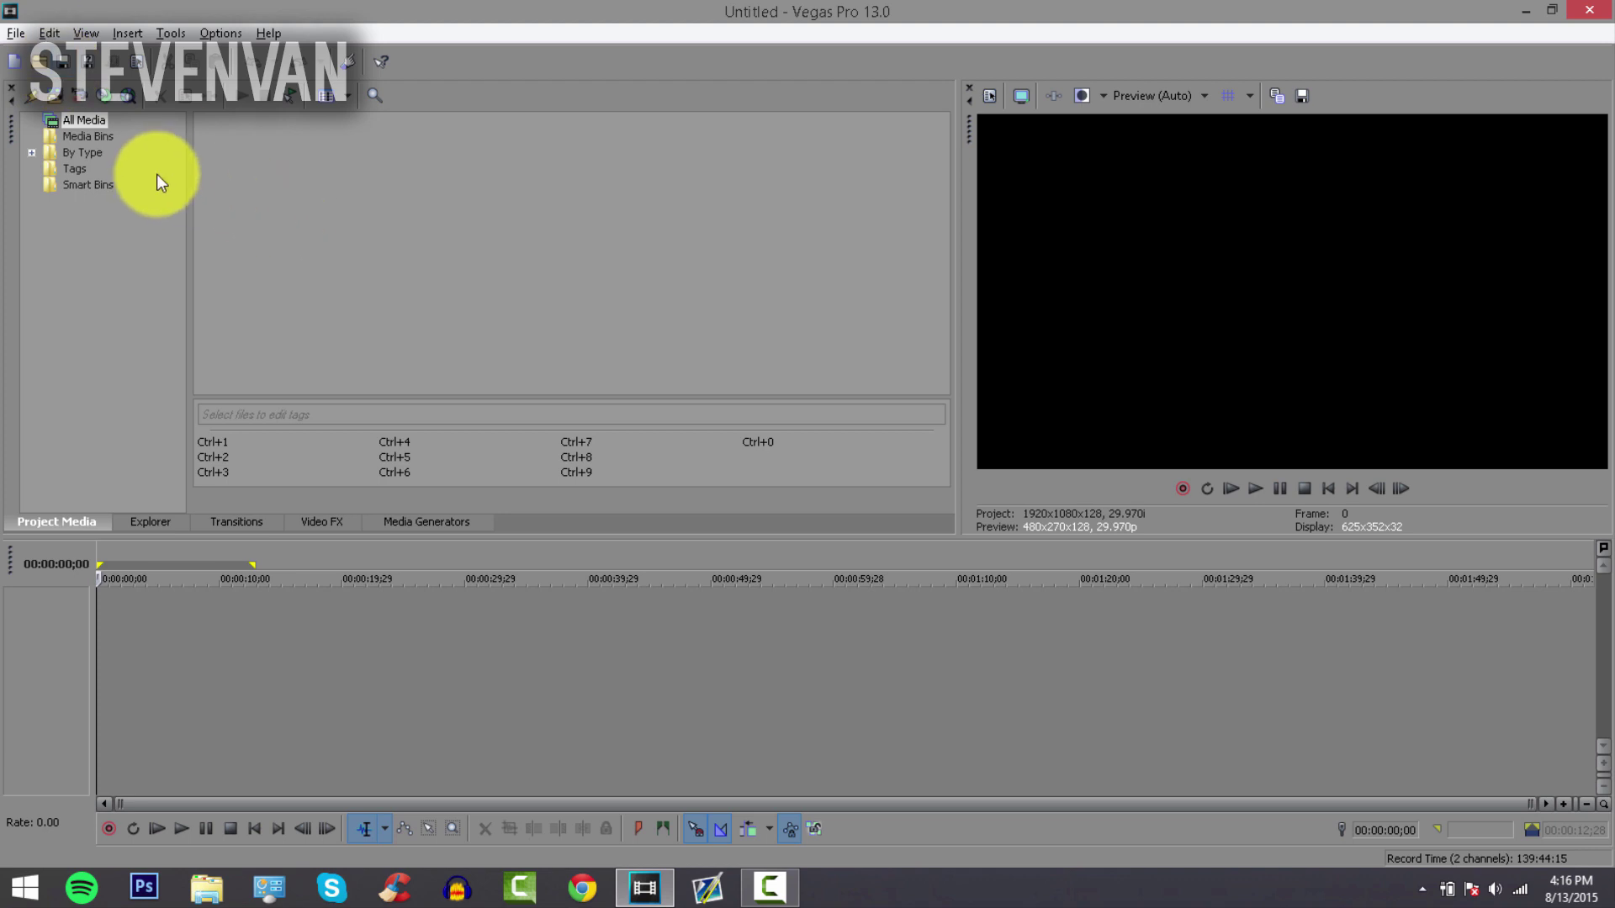
Import Watermark.png into the project and remove its event from the timeline.
{"action": "left_click", "coordinate": [37, 63]}
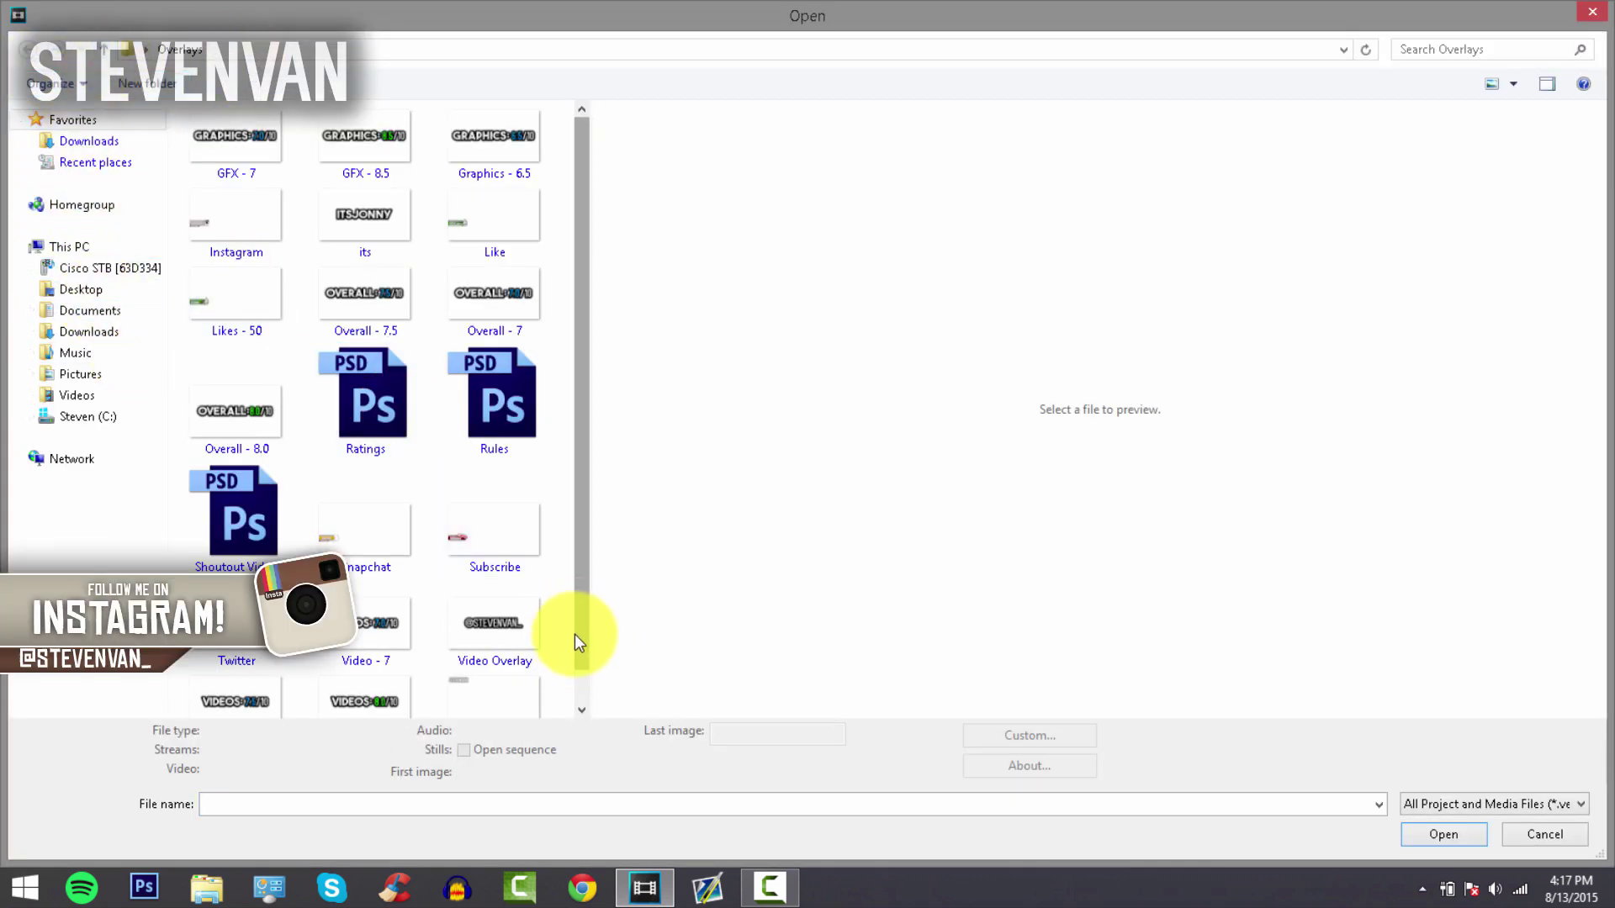
{"action": "left_click_drag", "start_coordinate": [577, 653], "coordinate": [577, 680]}
{"action": "double_click", "coordinate": [502, 661]}
{"action": "left_click", "coordinate": [133, 613]}
{"action": "key", "text": "Delete"}
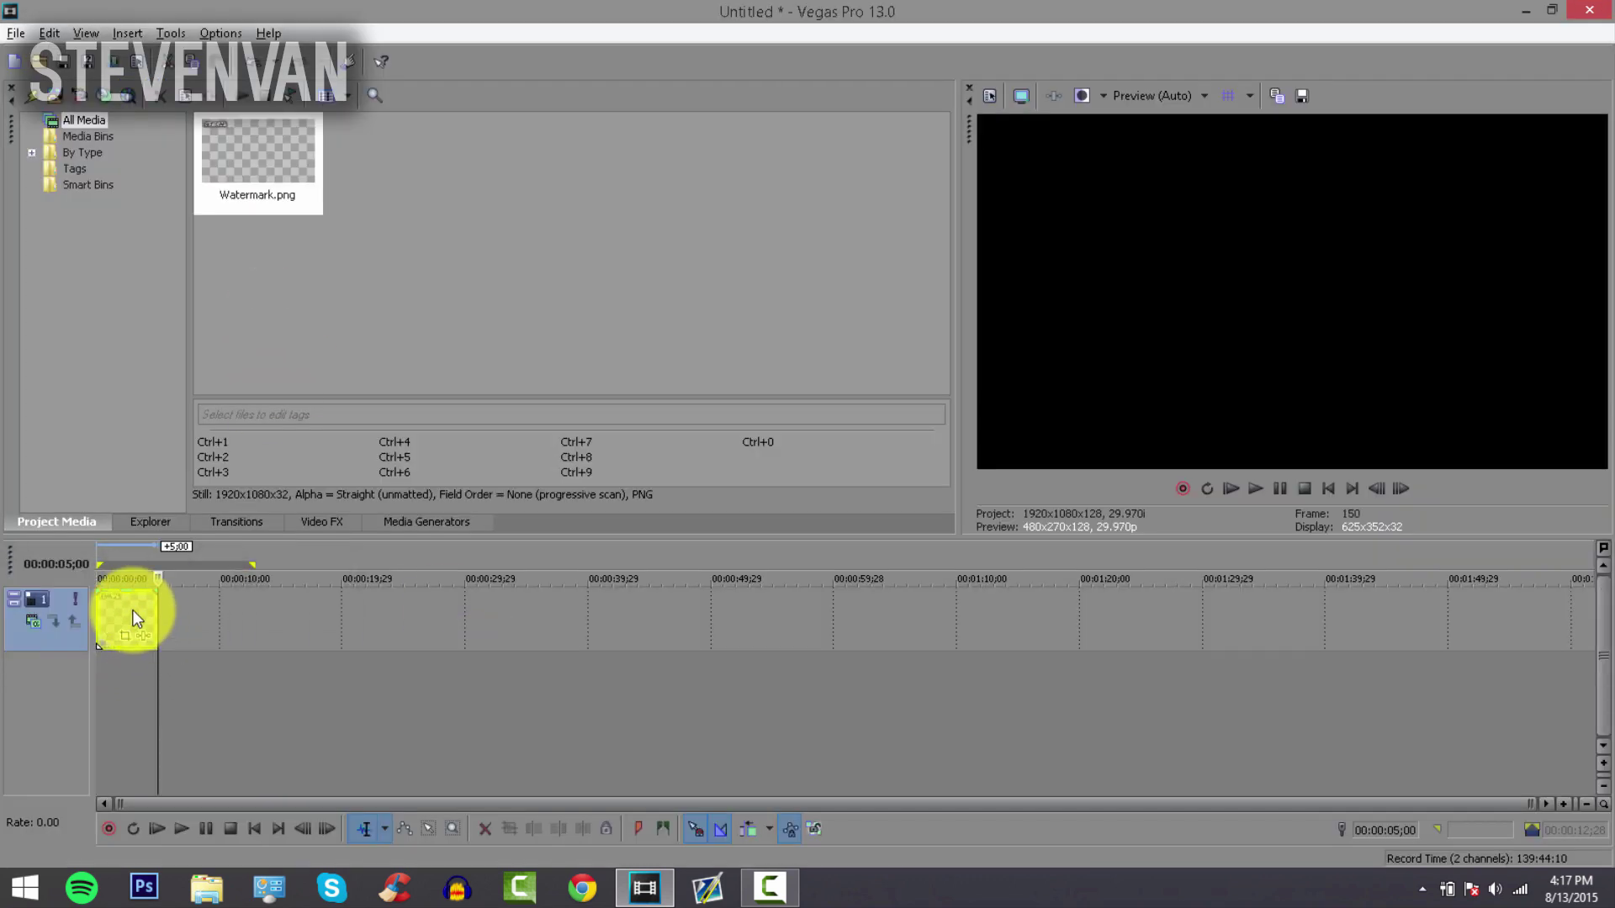
Import Intro.mp4 from Desktop's Intro & Outro folder and remove its timeline events.
{"action": "left_click", "coordinate": [36, 60]}
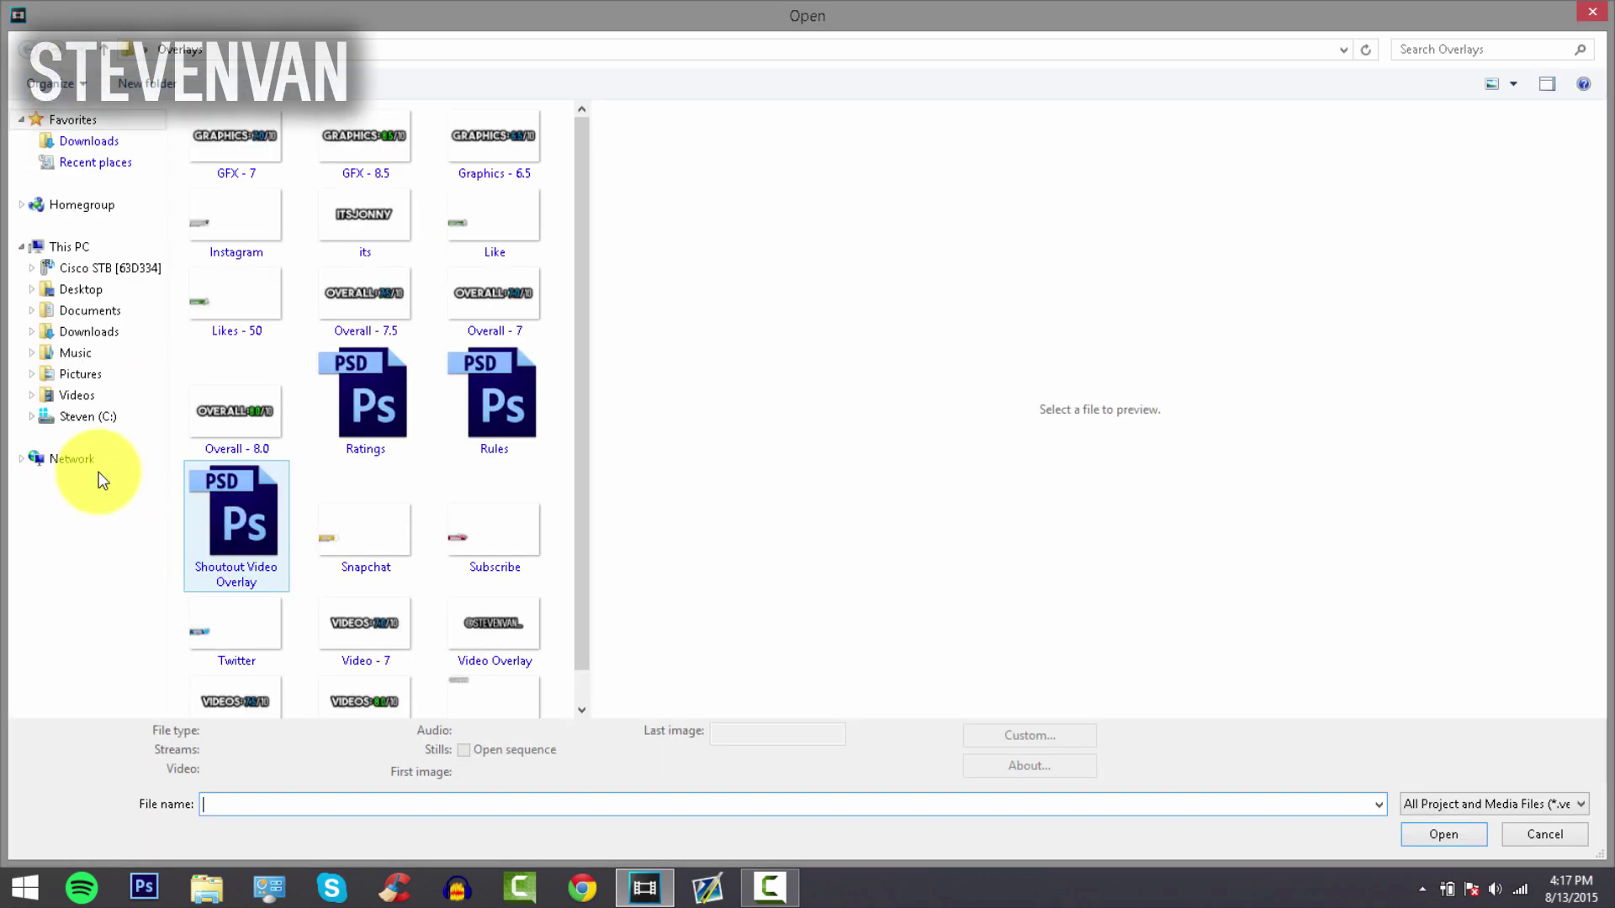
{"action": "left_click", "coordinate": [113, 290]}
{"action": "double_click", "coordinate": [254, 169]}
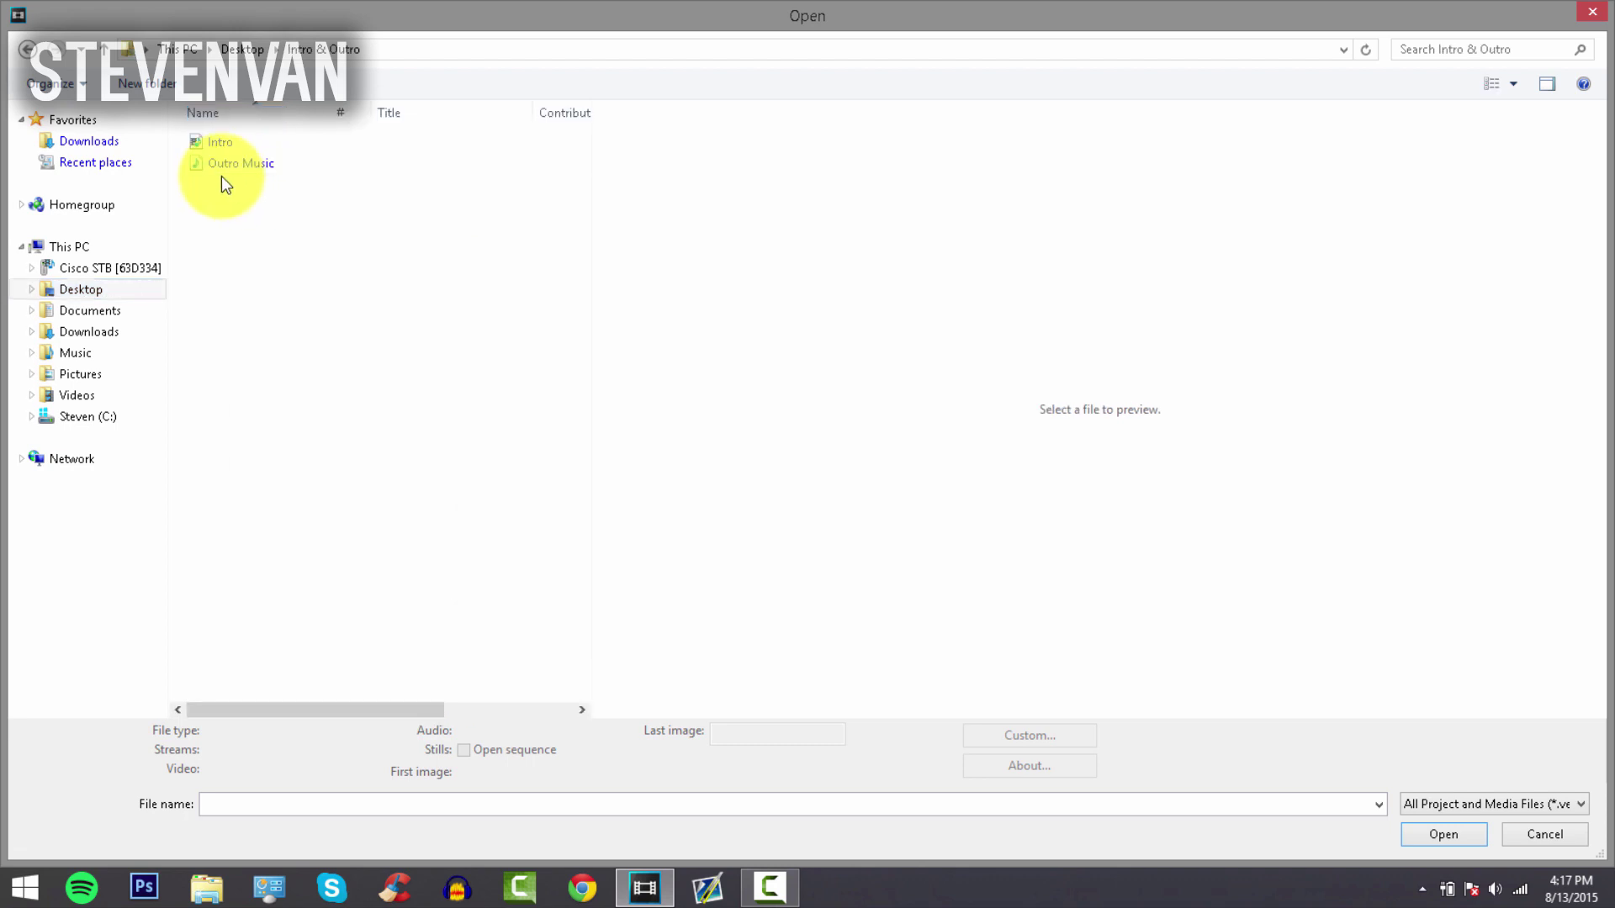
{"action": "double_click", "coordinate": [216, 145]}
{"action": "left_click", "coordinate": [205, 614]}
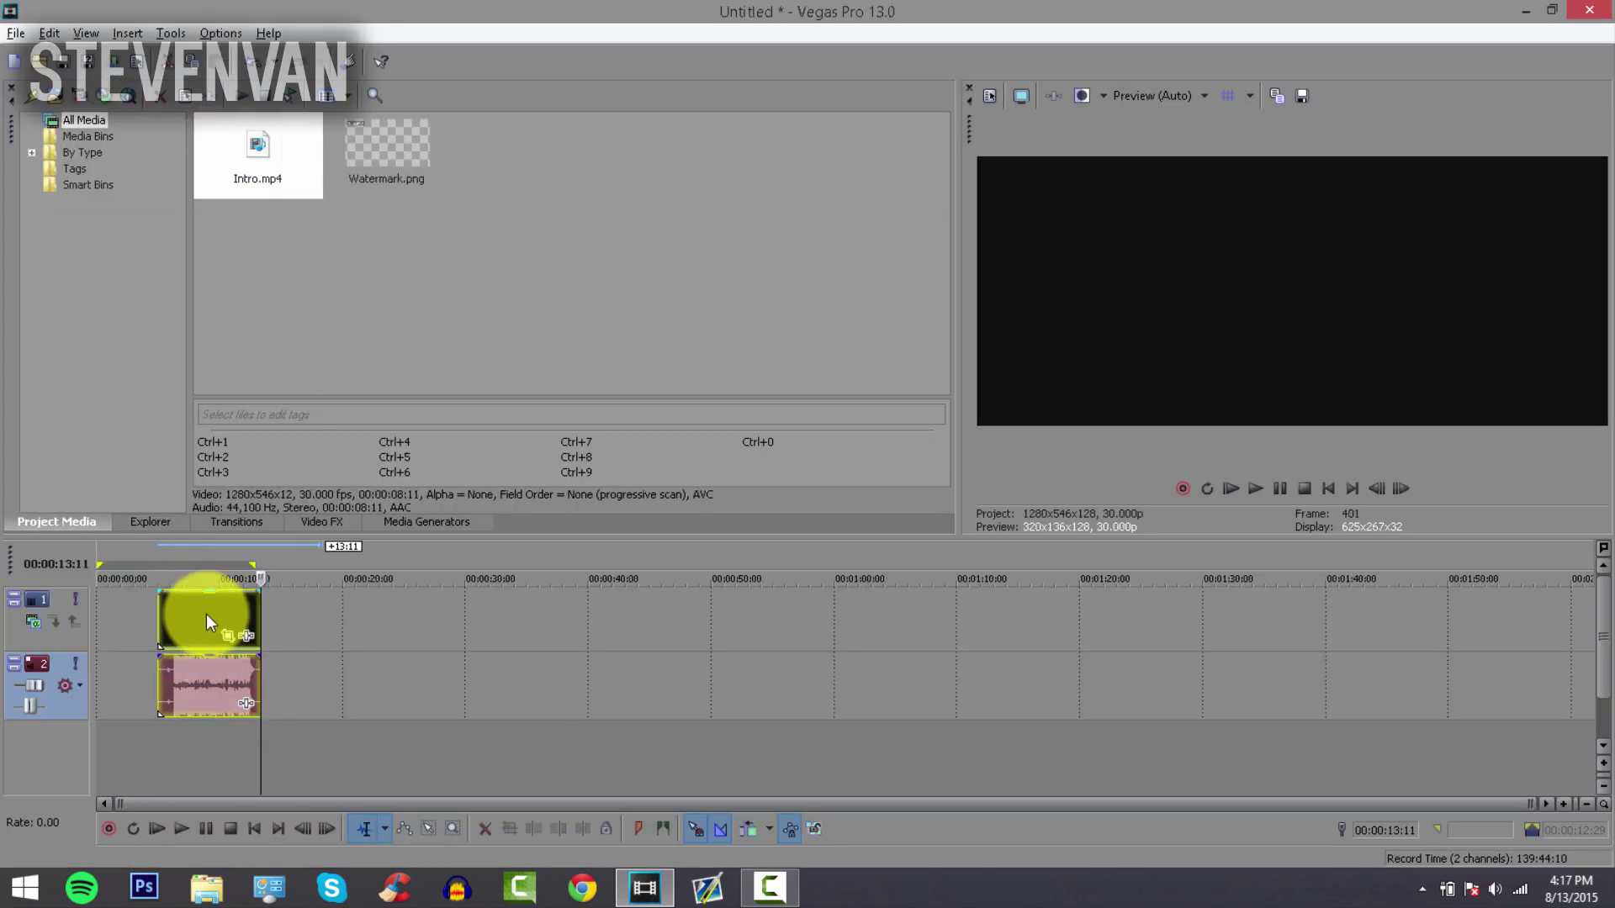
{"action": "key", "text": "Delete"}
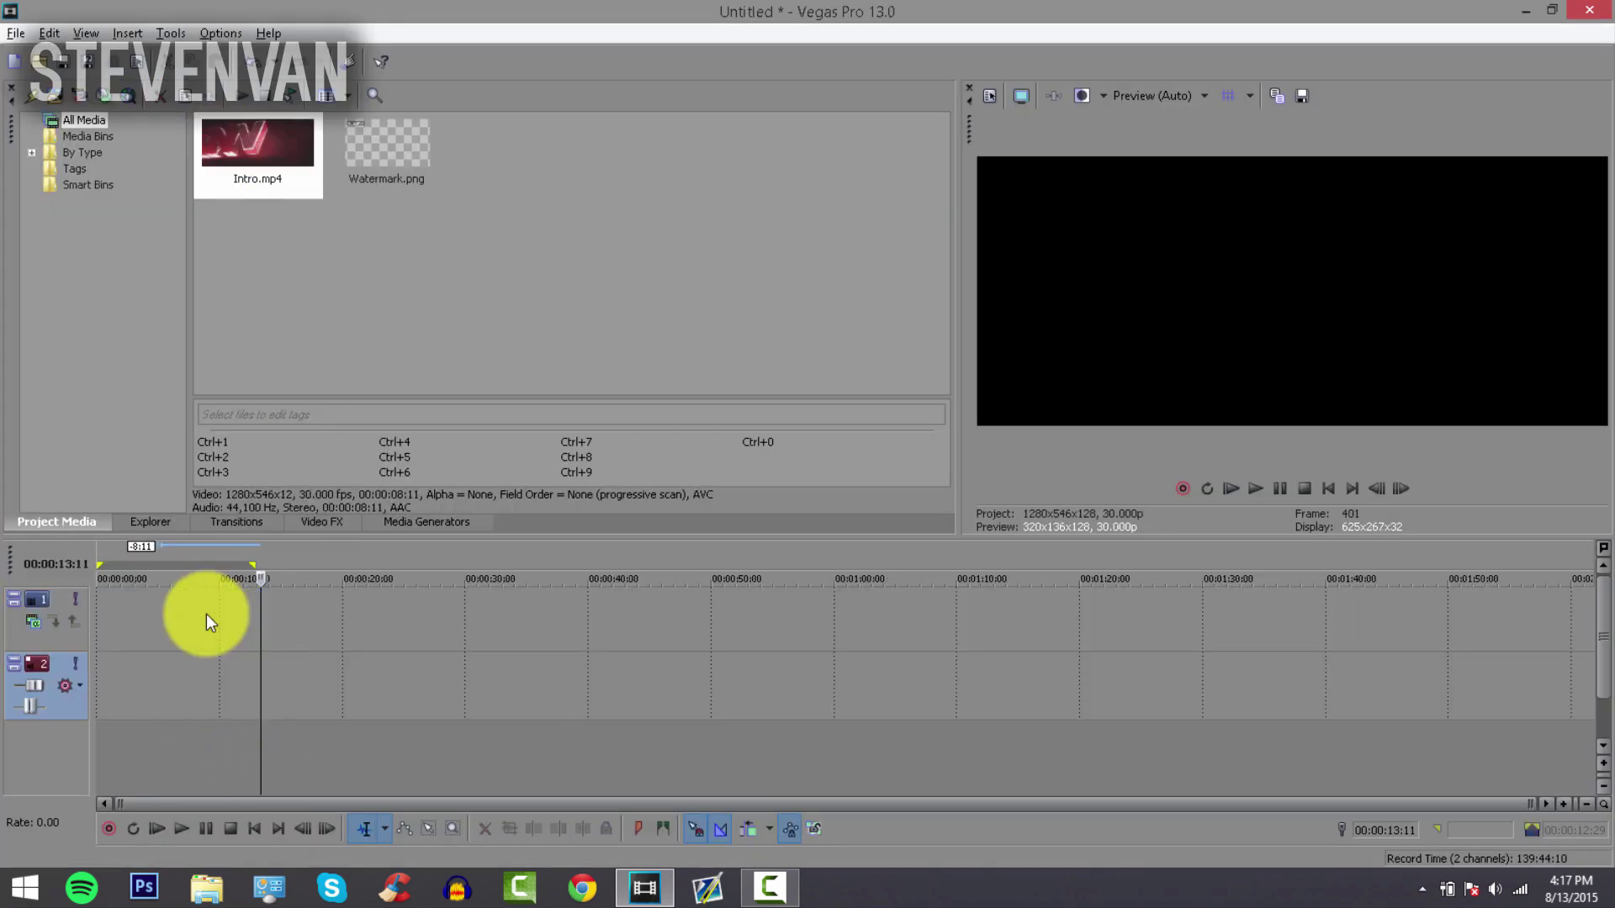
Set the project video size to width 1920 and height 1080.
{"action": "left_click", "coordinate": [999, 96]}
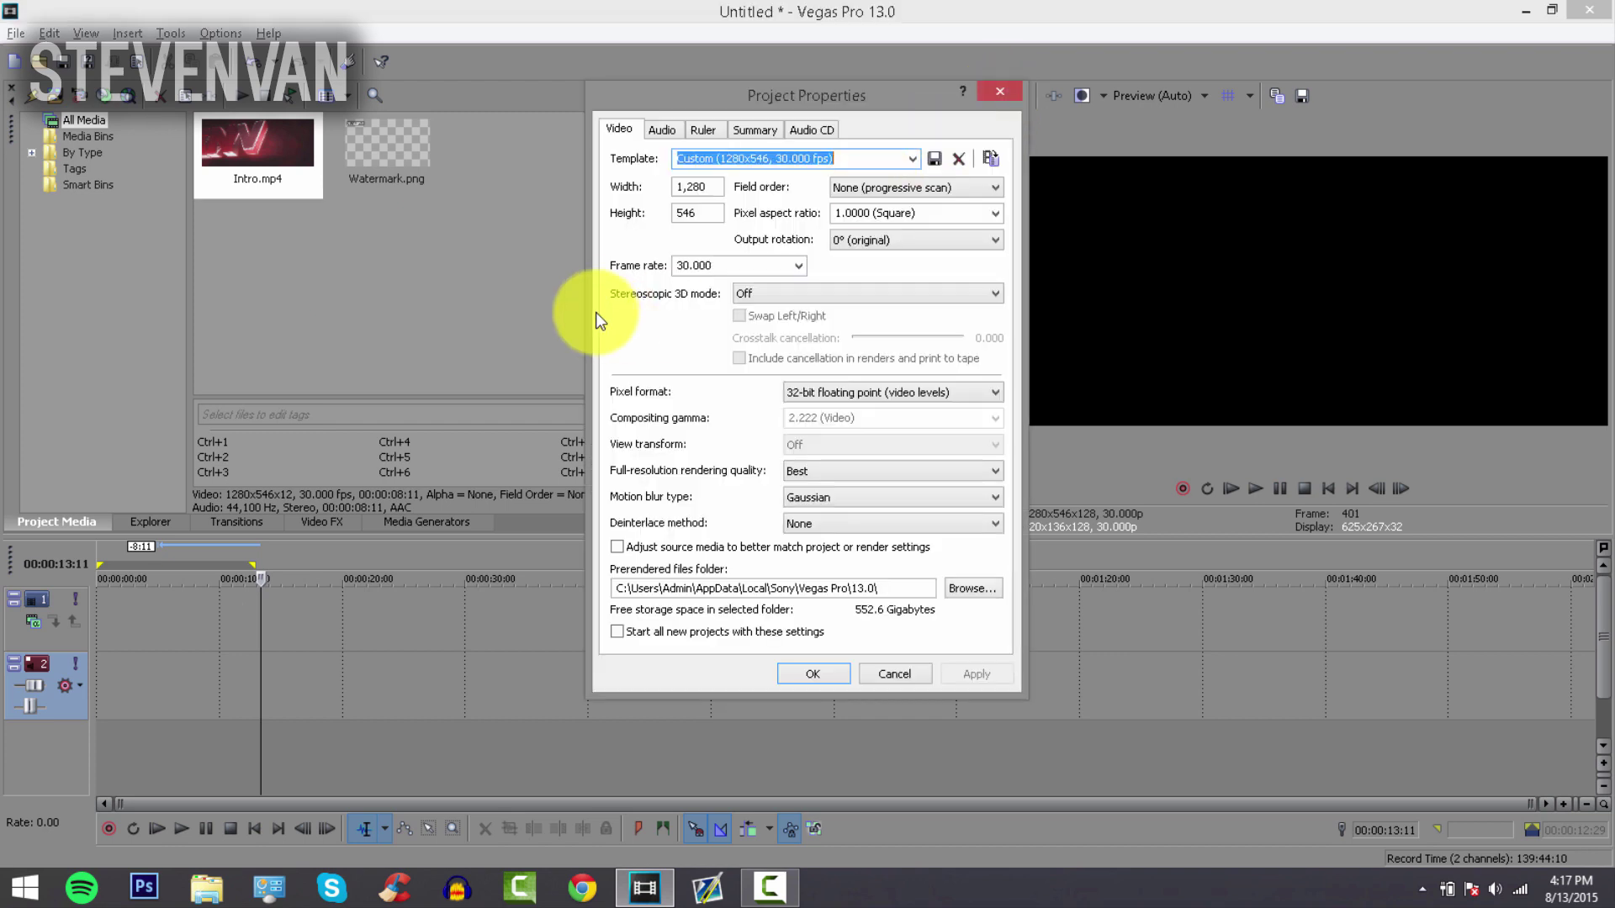
{"action": "double_click", "coordinate": [691, 194]}
{"action": "type", "text": "1920"}
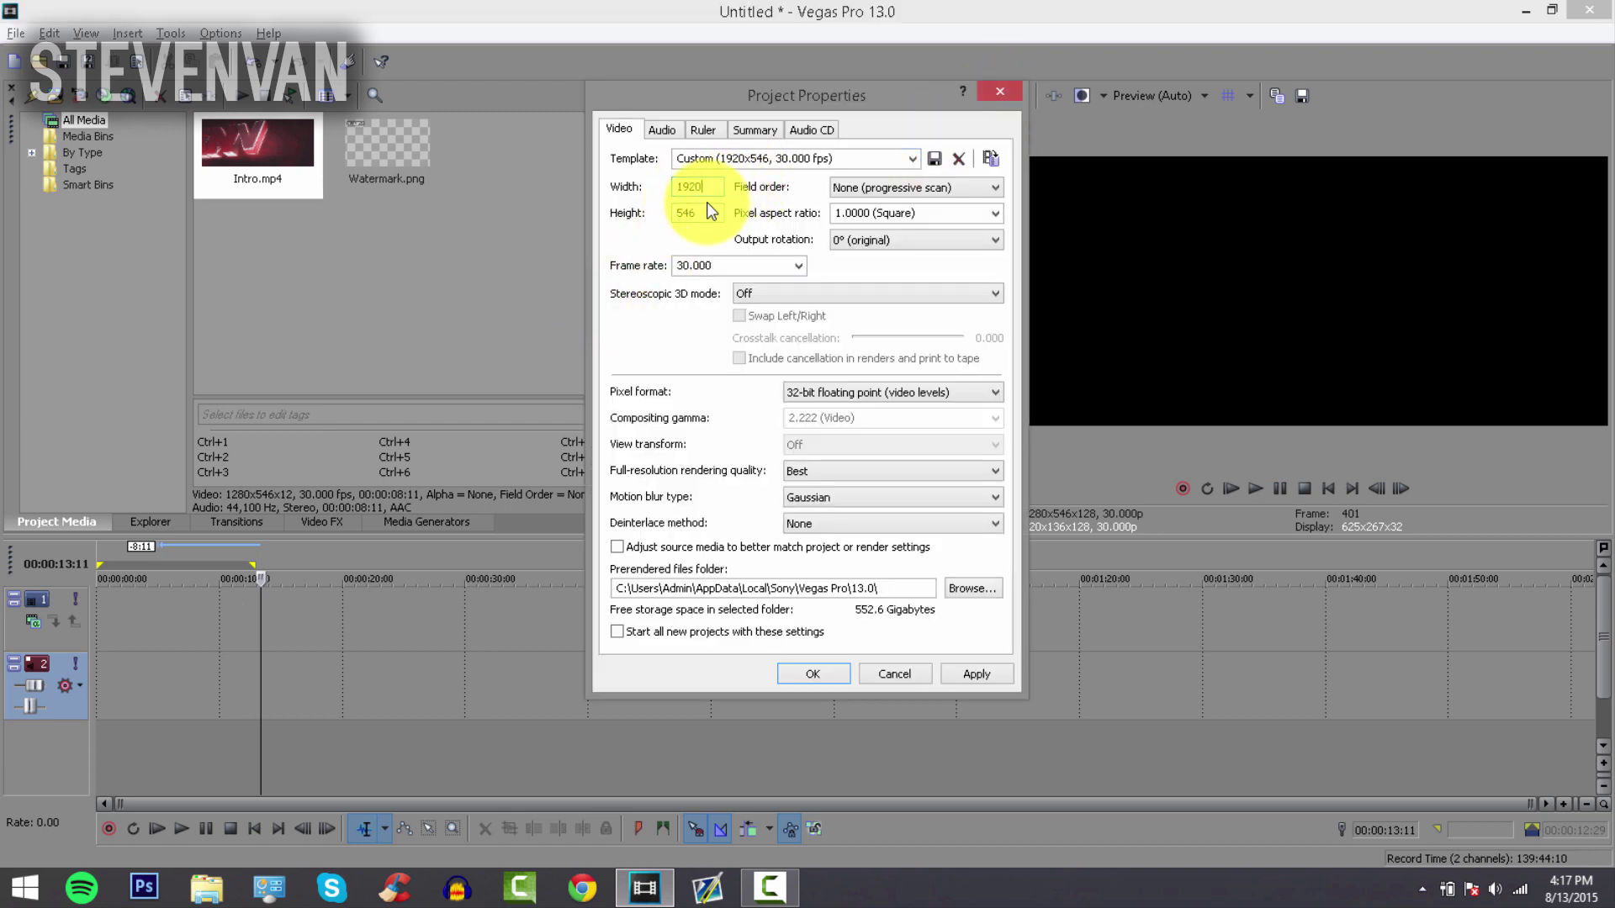
{"action": "left_click", "coordinate": [709, 210]}
{"action": "type", "text": "1,080"}
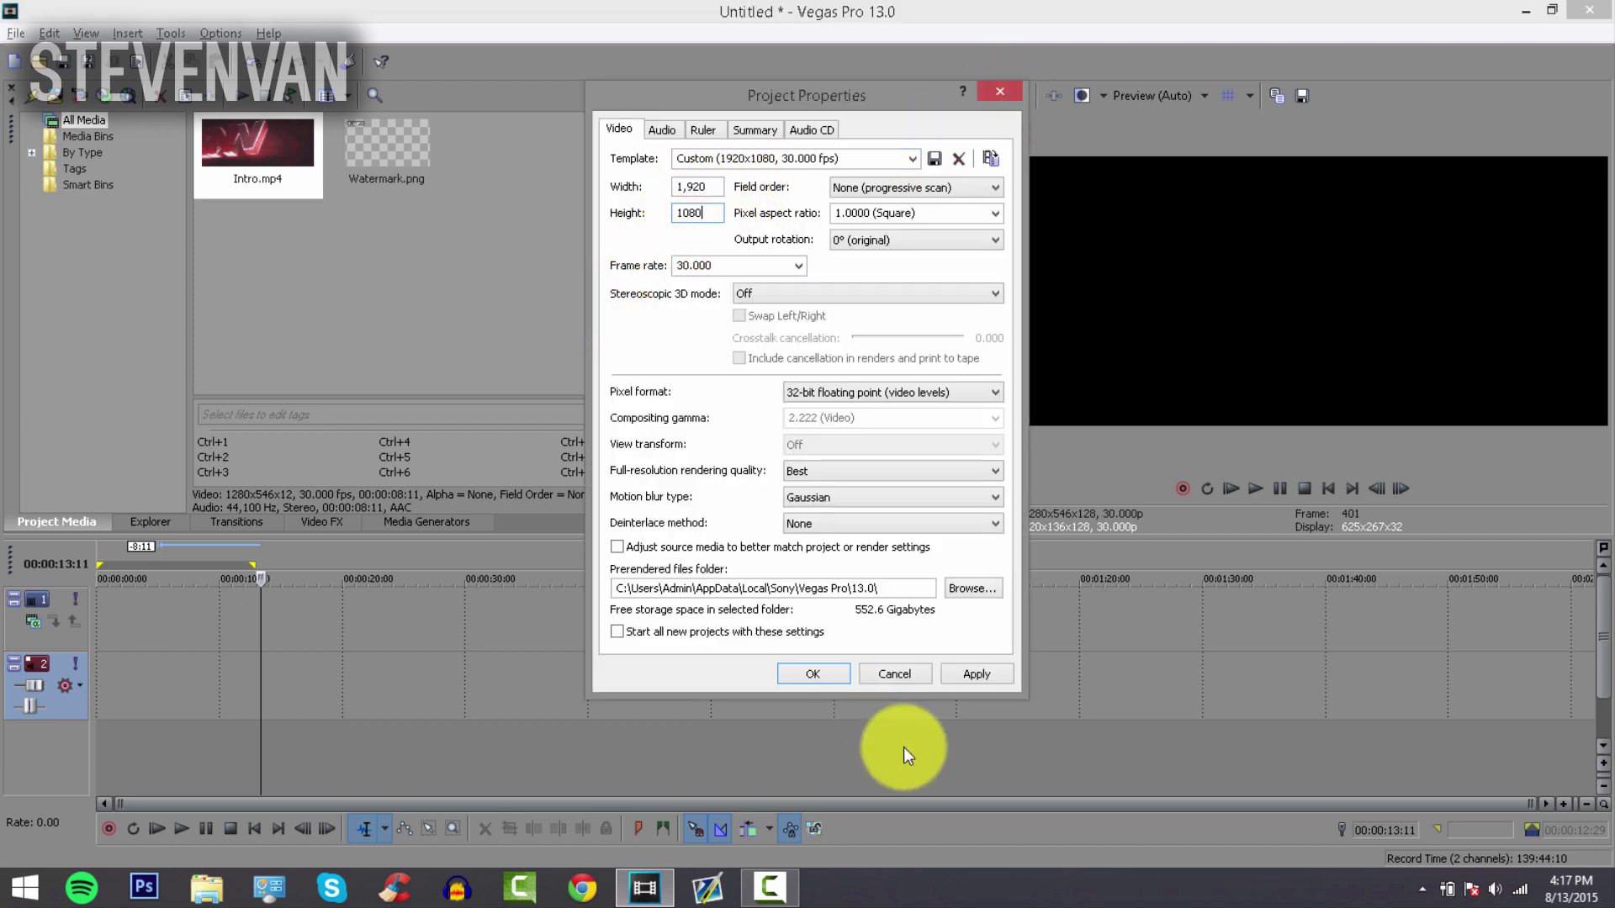
{"action": "left_click", "coordinate": [976, 674]}
{"action": "left_click", "coordinate": [810, 674]}
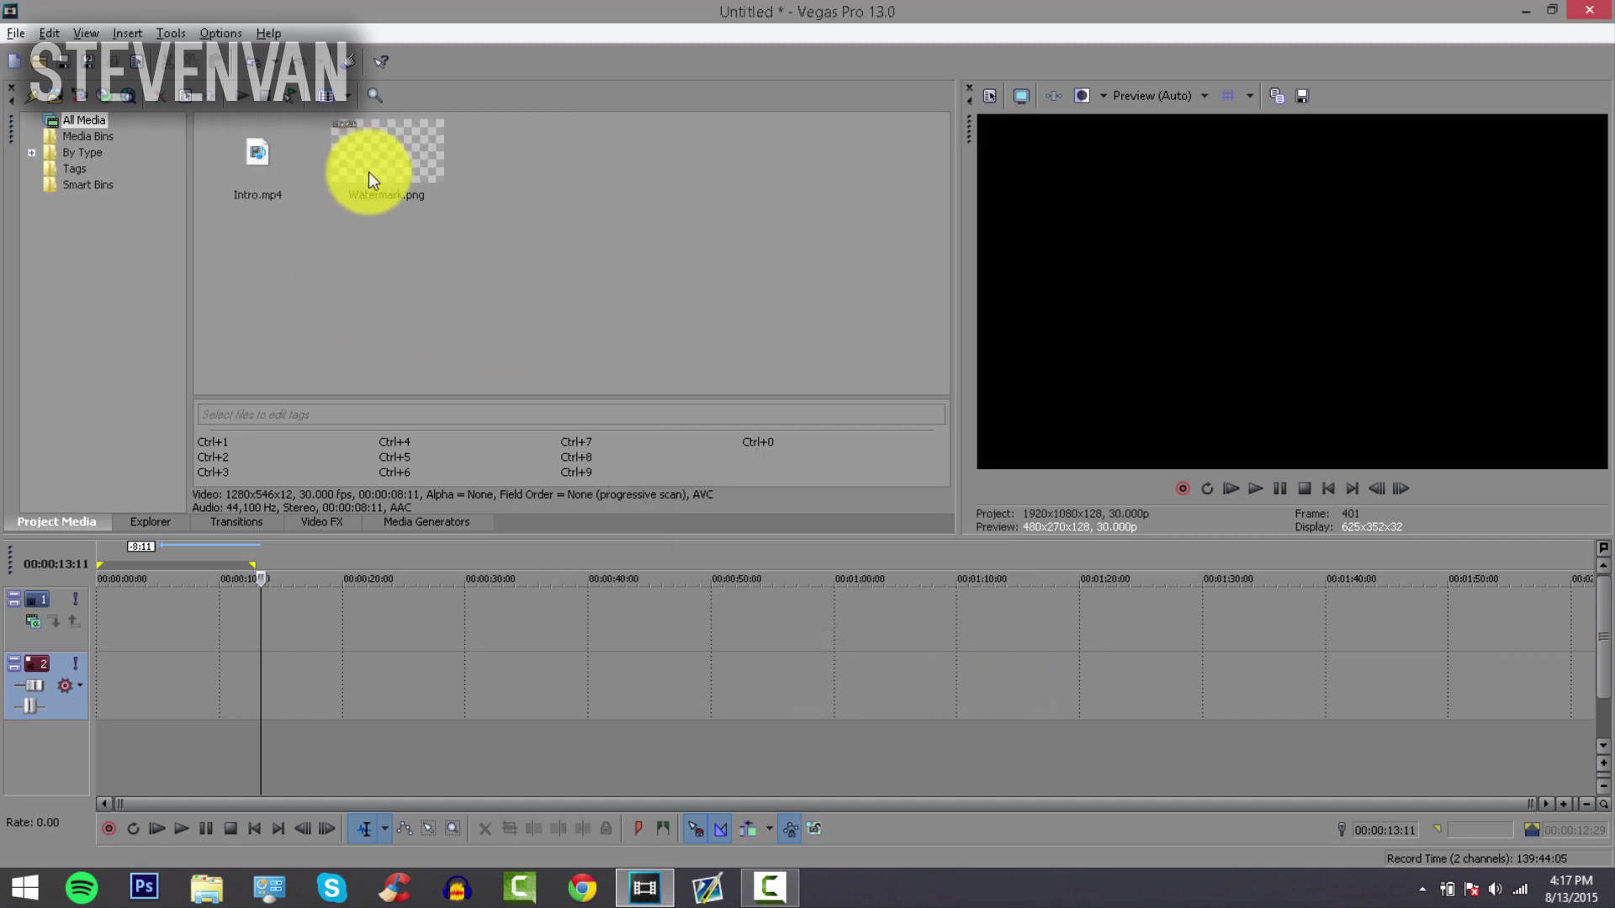
Place Intro.mp4 at the timeline start and preview it around 00:00:04:18.
{"action": "left_click_drag", "start_coordinate": [257, 172], "coordinate": [118, 542]}
{"action": "left_click_drag", "start_coordinate": [104, 631], "coordinate": [104, 632]}
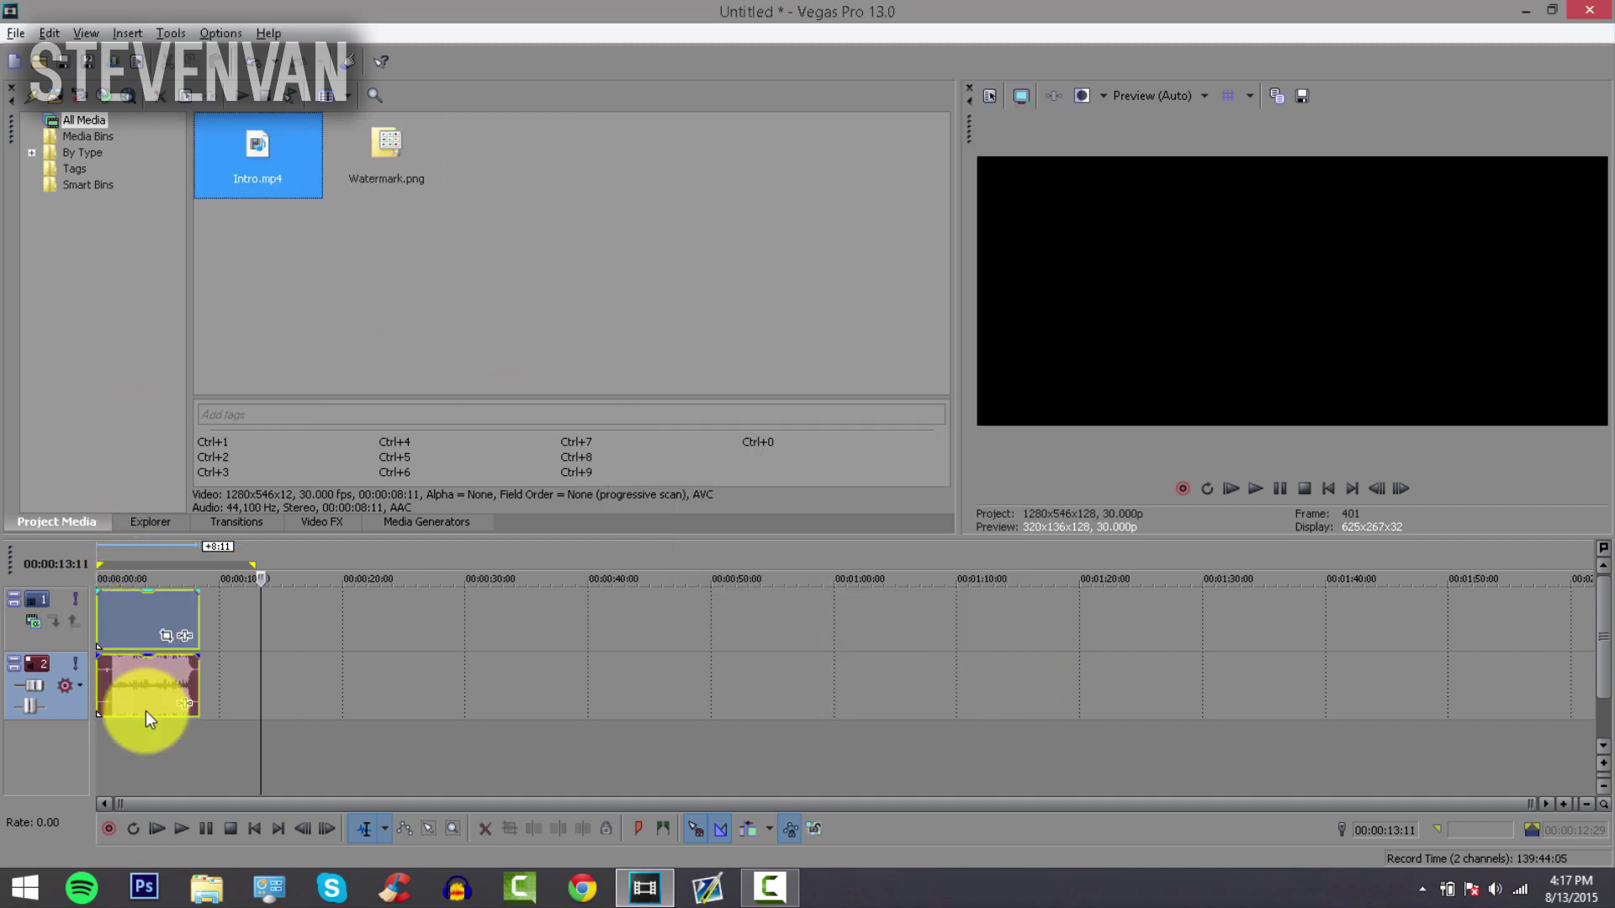
{"action": "left_click", "coordinate": [176, 730]}
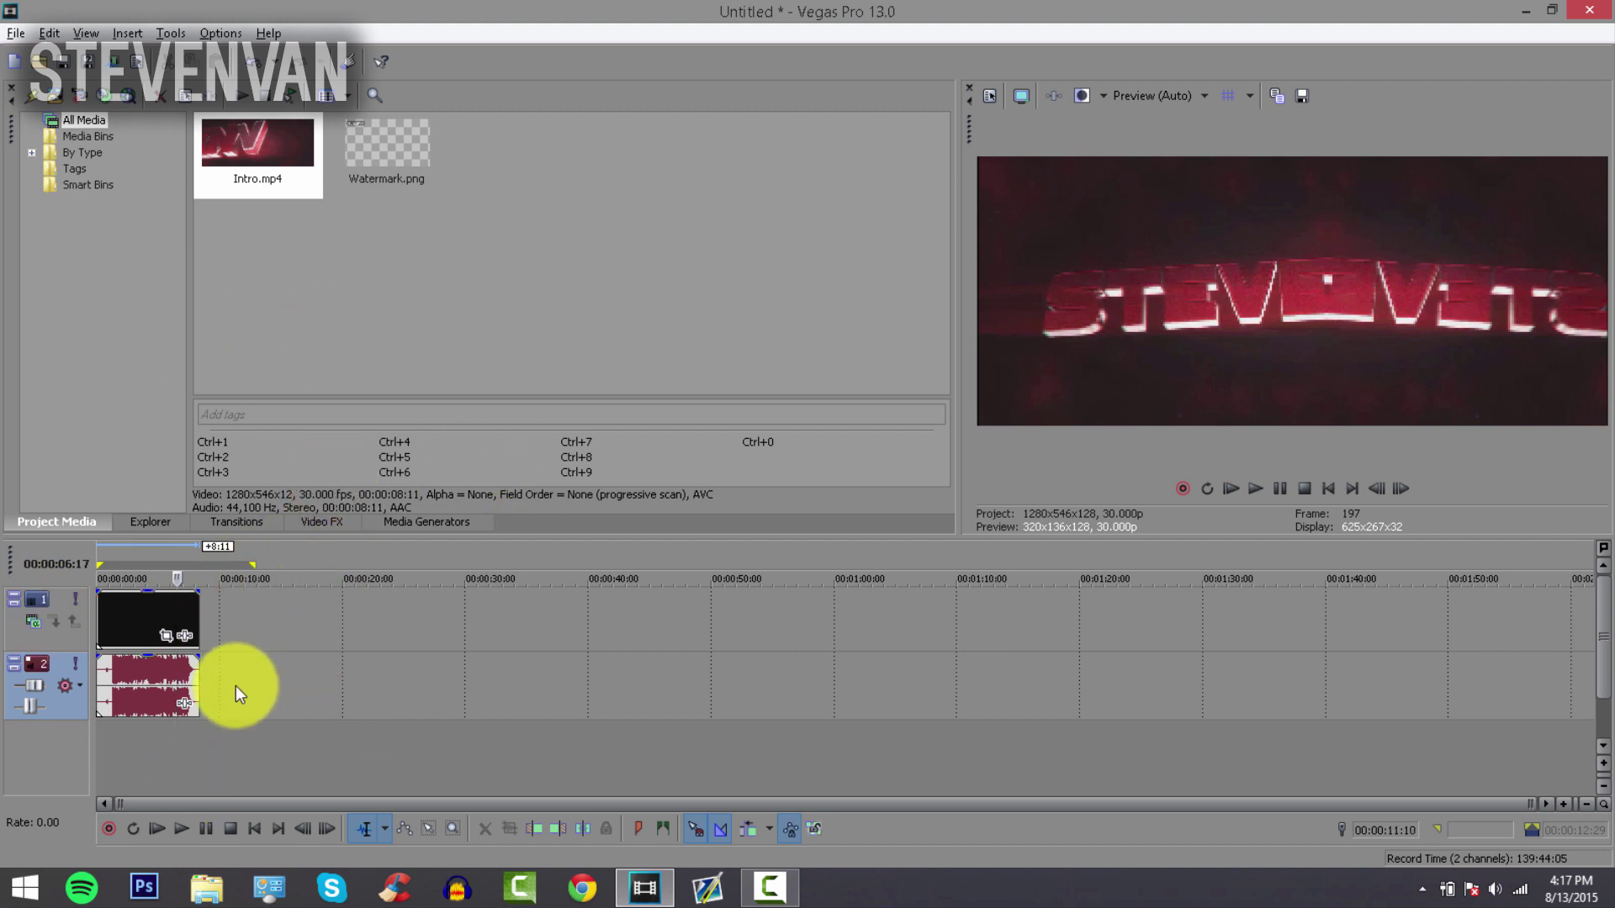
{"action": "left_click", "coordinate": [153, 757]}
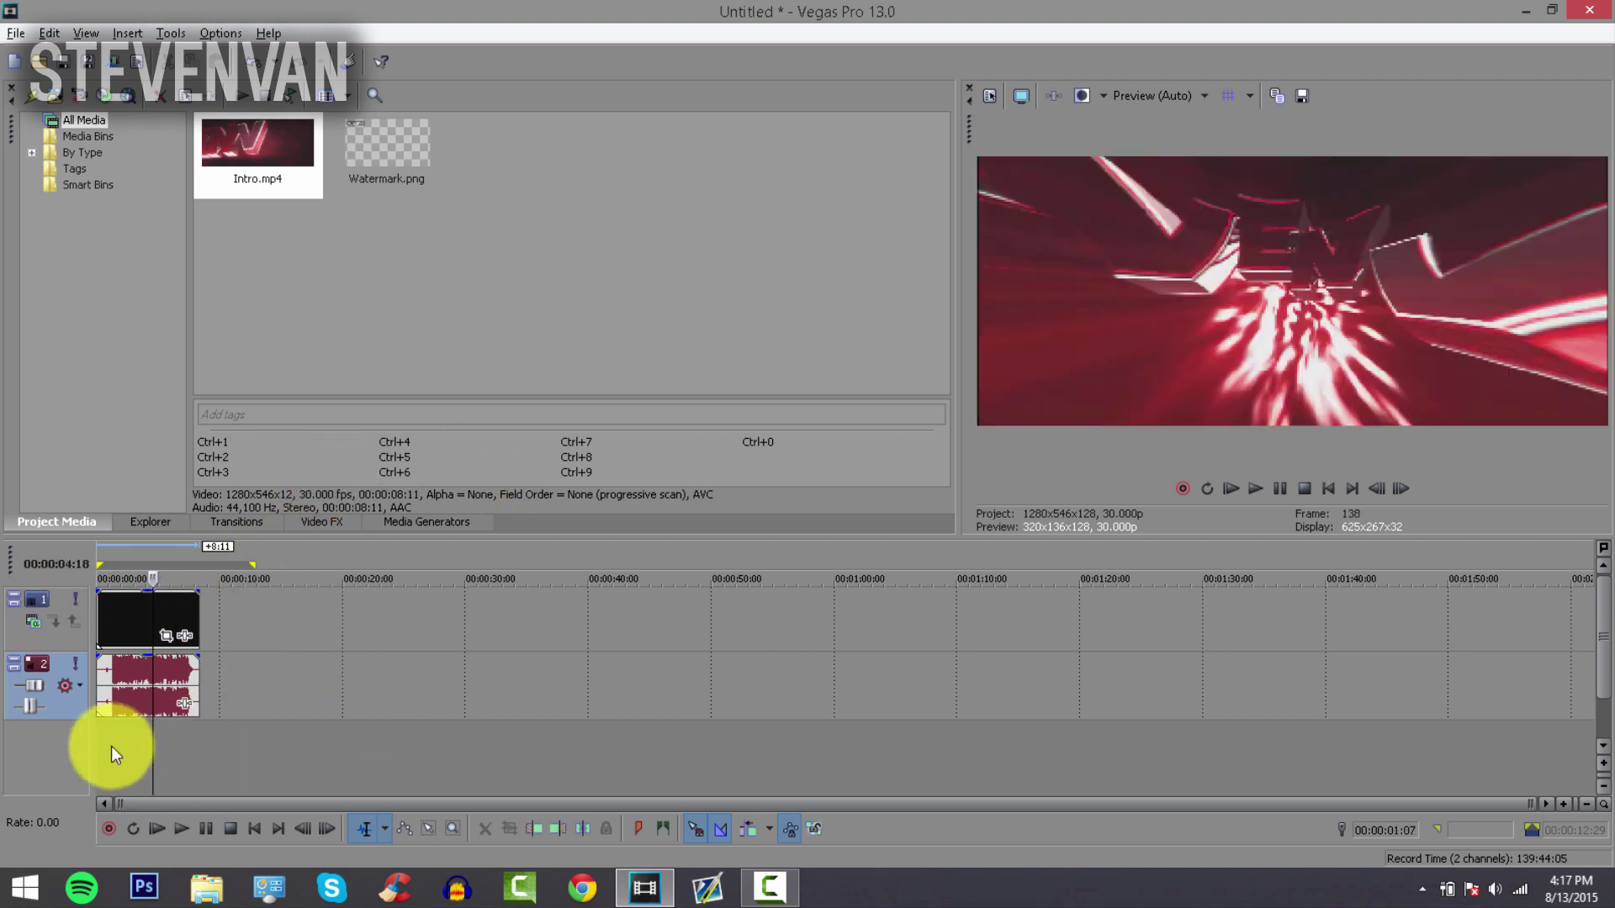
{"action": "left_click", "coordinate": [111, 745]}
Reset the project video properties to 1920 by 1080.
{"action": "left_click", "coordinate": [990, 95]}
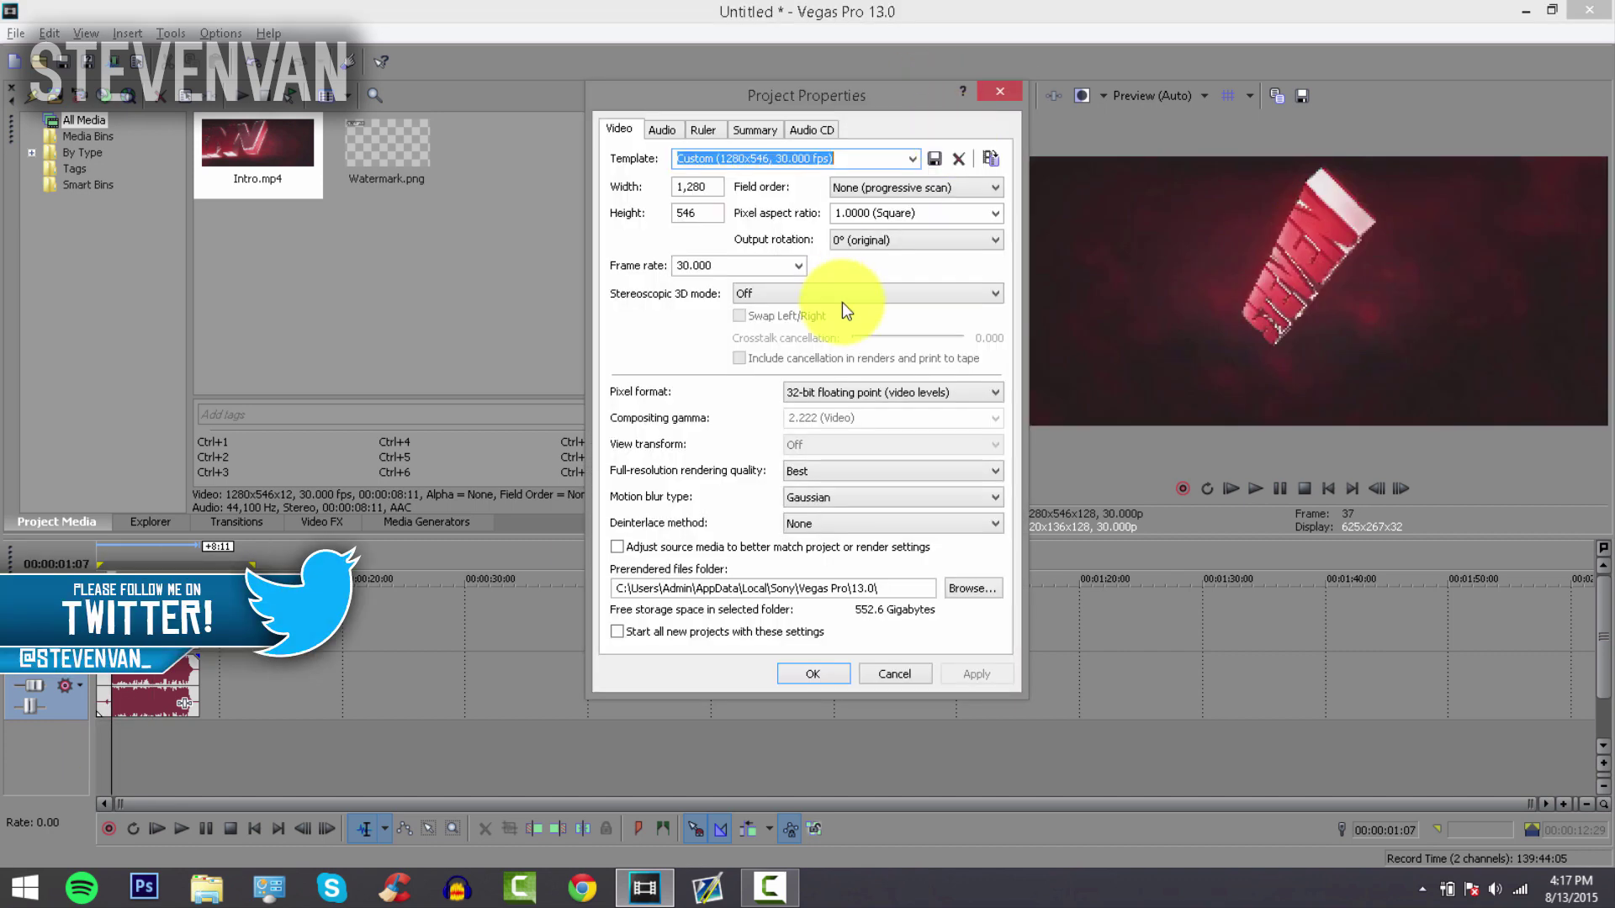
{"action": "double_click", "coordinate": [685, 189]}
{"action": "type", "text": "1920"}
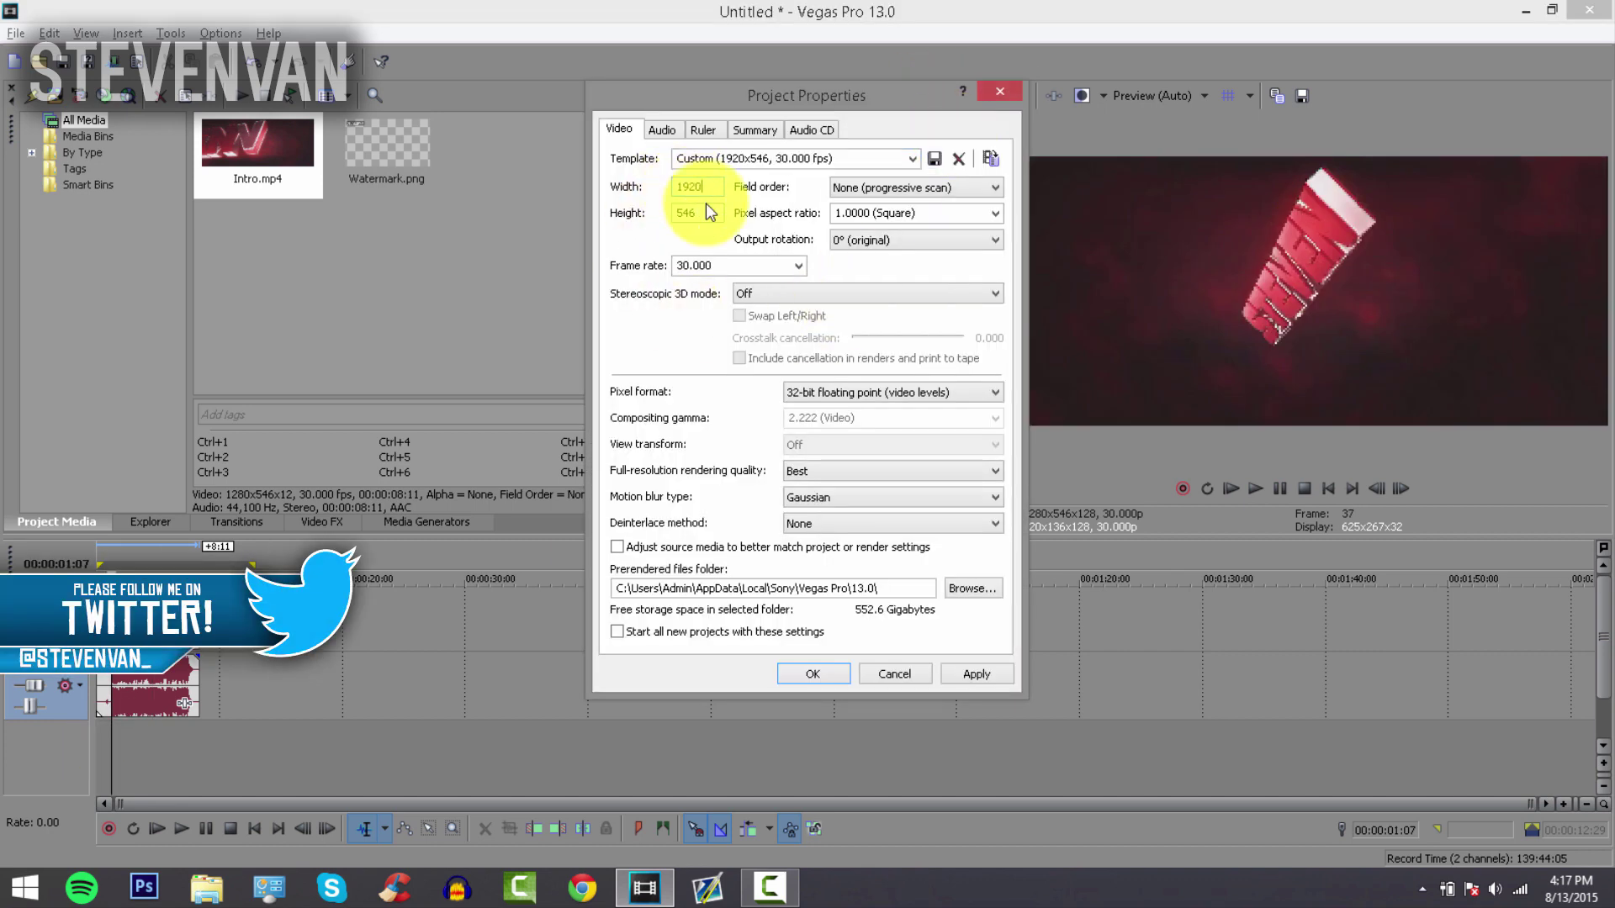
{"action": "left_click", "coordinate": [707, 206]}
{"action": "type", "text": "1080"}
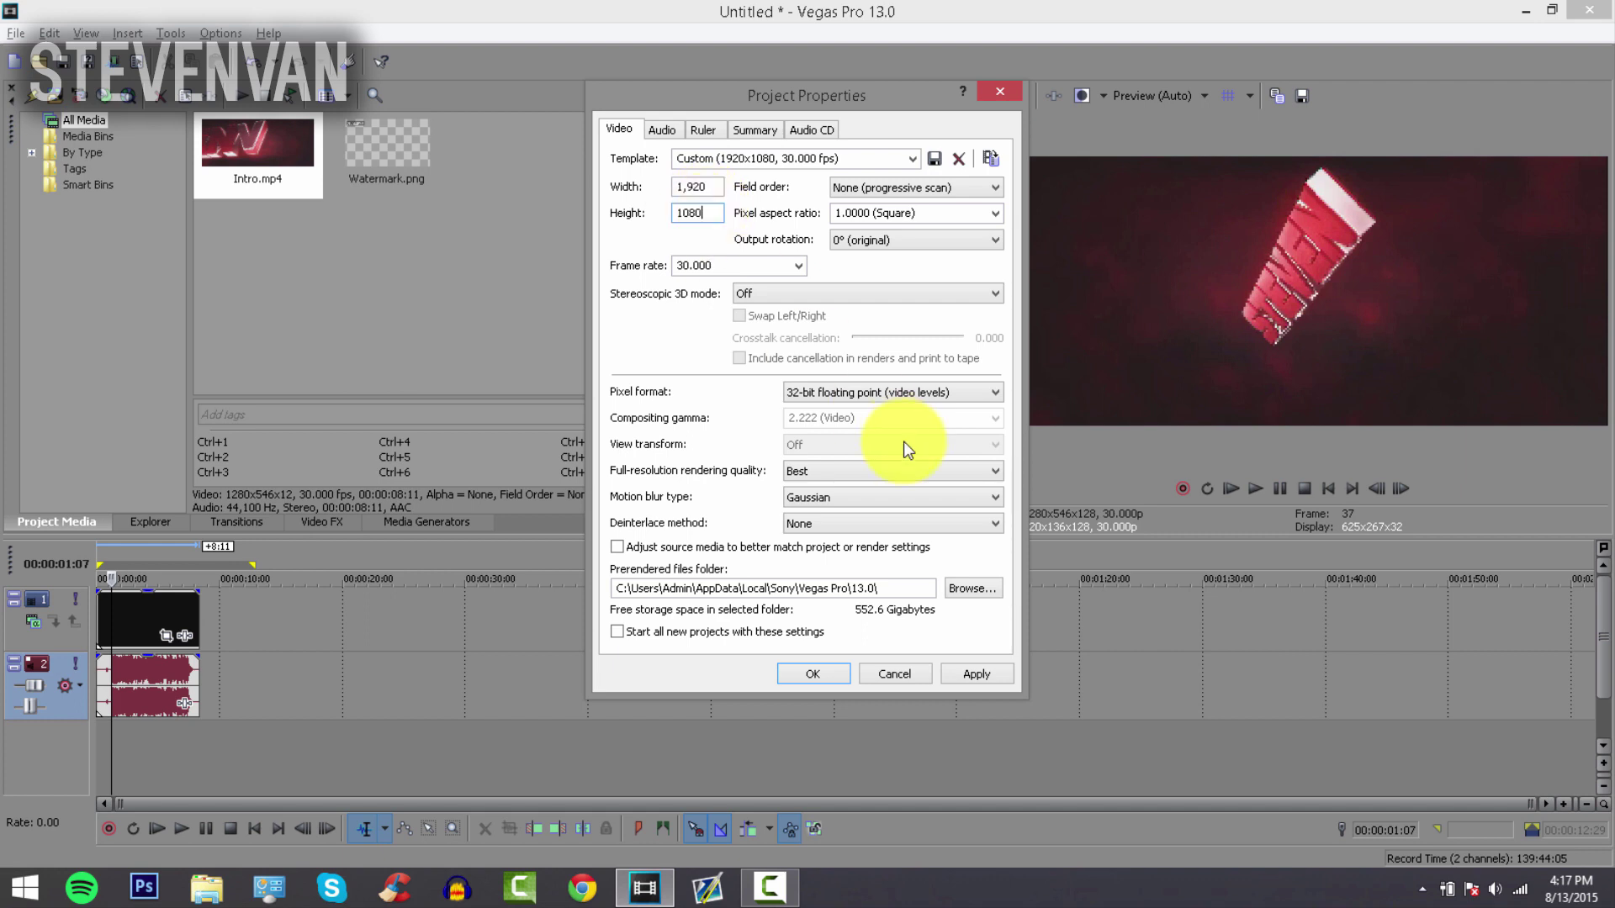
{"action": "left_click", "coordinate": [959, 668]}
{"action": "left_click", "coordinate": [810, 680]}
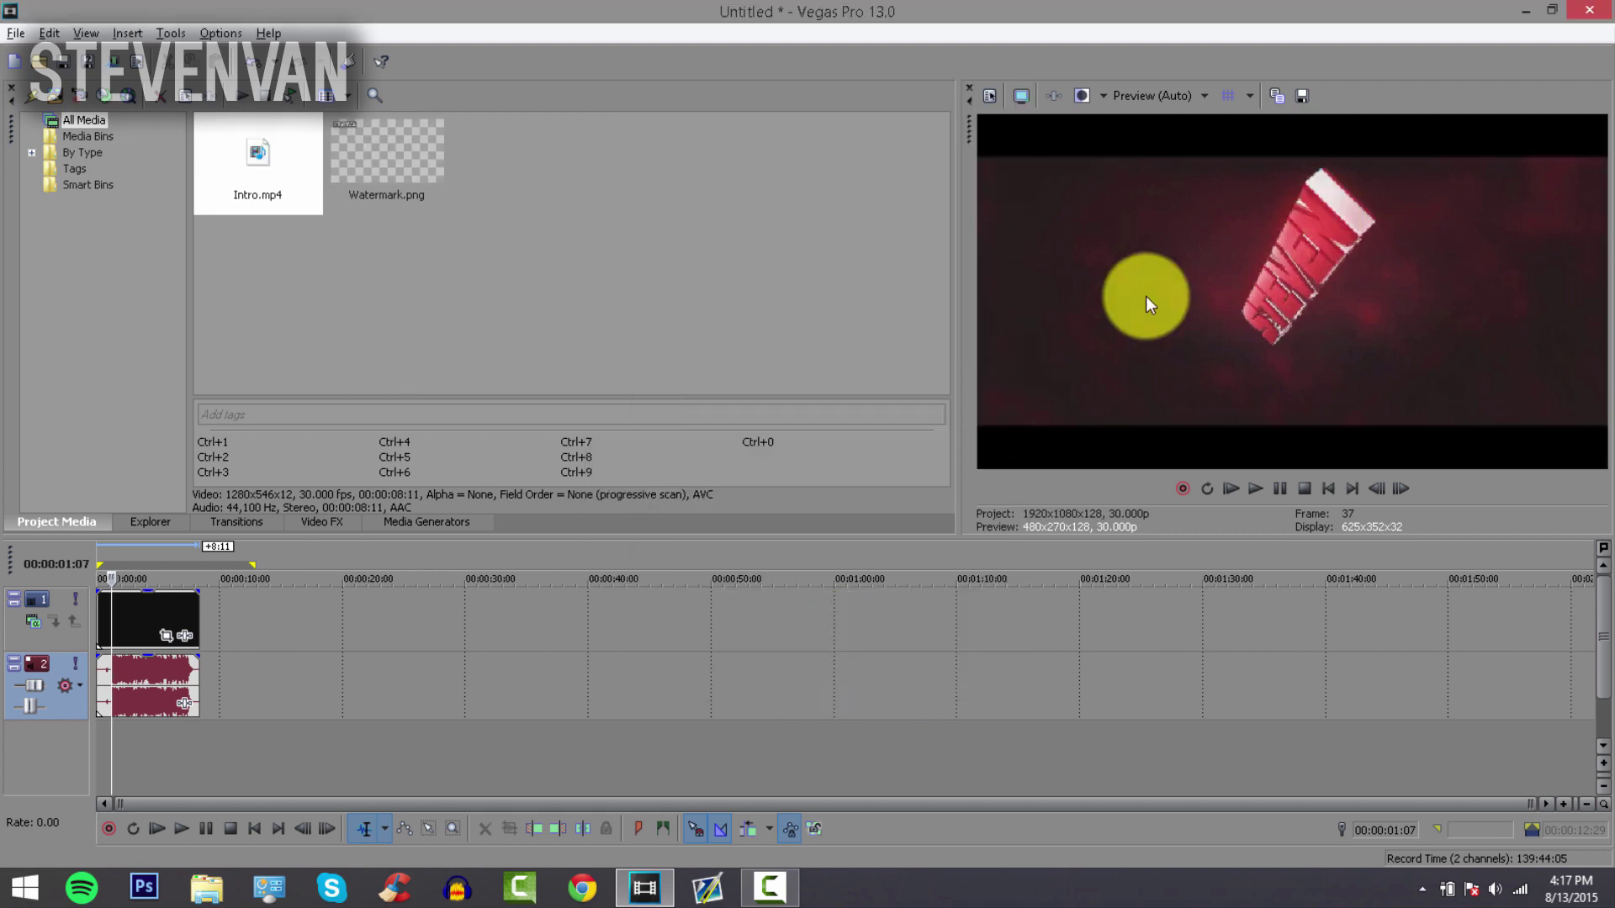
Slide the Intro audio clip along its track and back, then delete it.
{"action": "left_click", "coordinate": [151, 621]}
{"action": "left_click", "coordinate": [250, 614]}
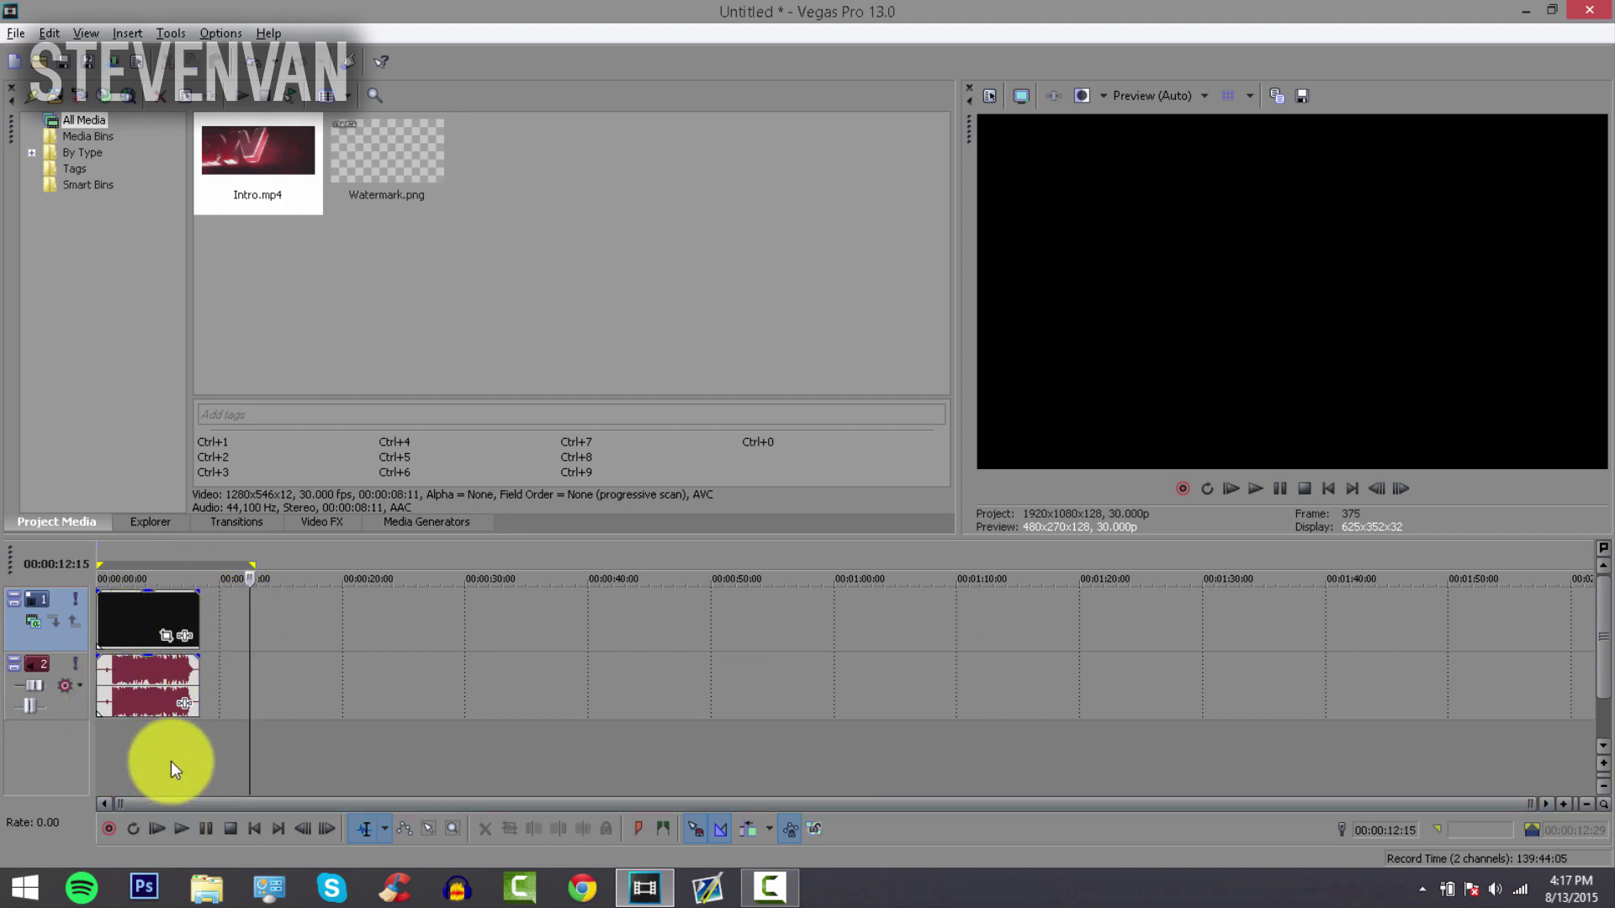
{"action": "left_click", "coordinate": [154, 709]}
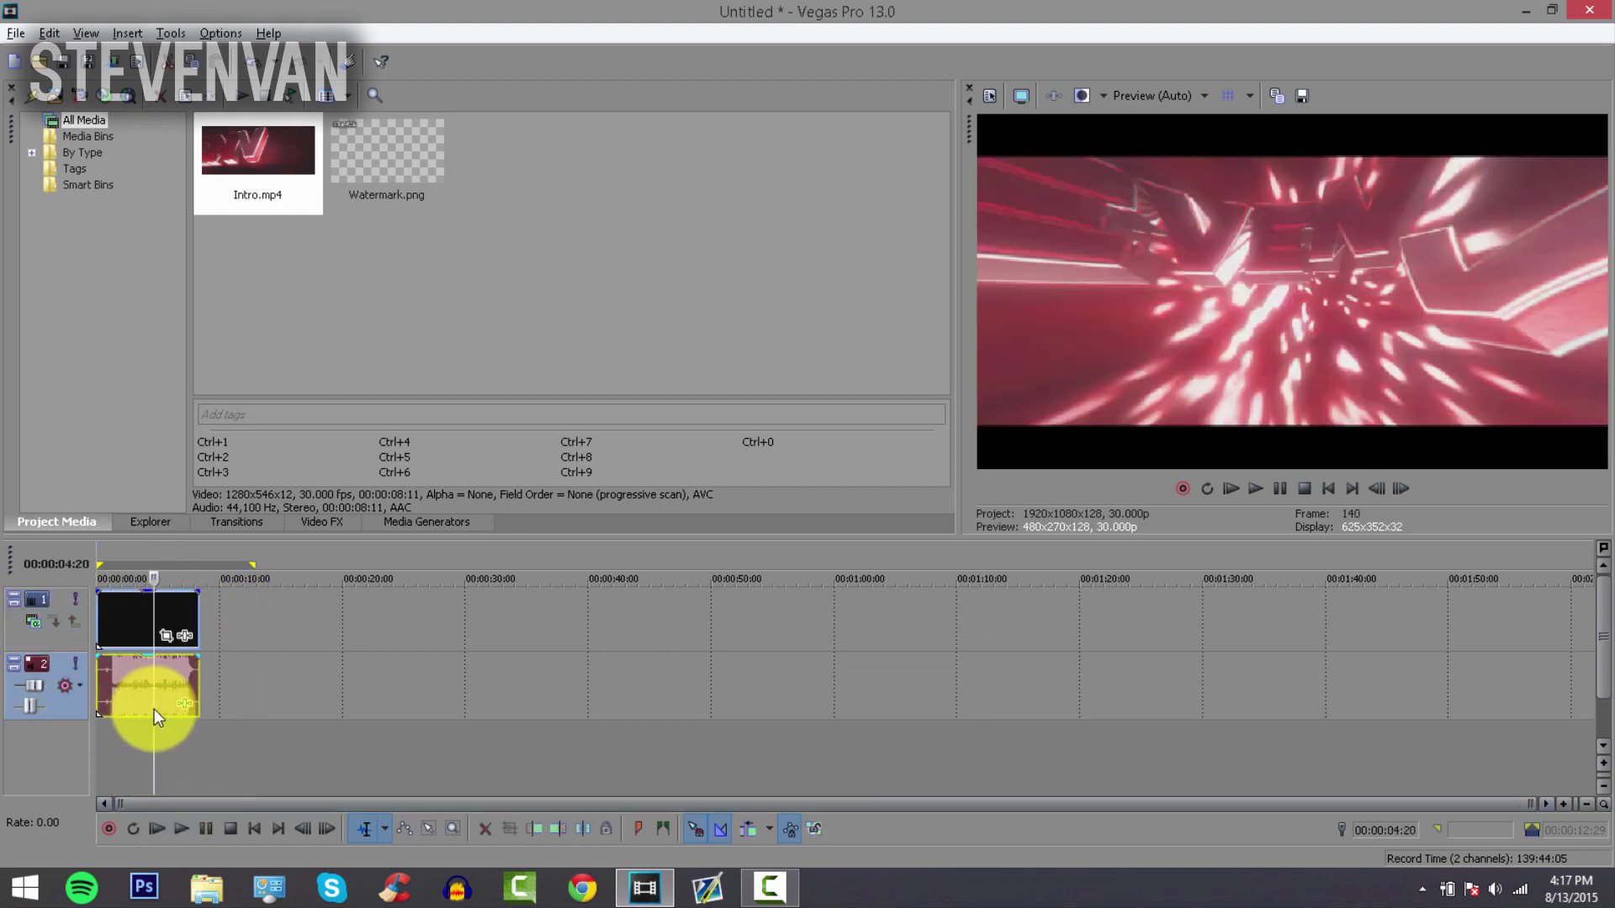
{"action": "mouse_move", "coordinate": [154, 709]}
{"action": "left_mouse_down"}
{"action": "mouse_move", "coordinate": [526, 647]}
{"action": "mouse_move", "coordinate": [257, 689]}
{"action": "mouse_move", "coordinate": [133, 678]}
{"action": "mouse_move", "coordinate": [158, 668]}
{"action": "mouse_move", "coordinate": [140, 678]}
{"action": "mouse_move", "coordinate": [331, 664]}
{"action": "mouse_move", "coordinate": [130, 689]}
{"action": "left_mouse_up"}
{"action": "key", "text": "Delete"}
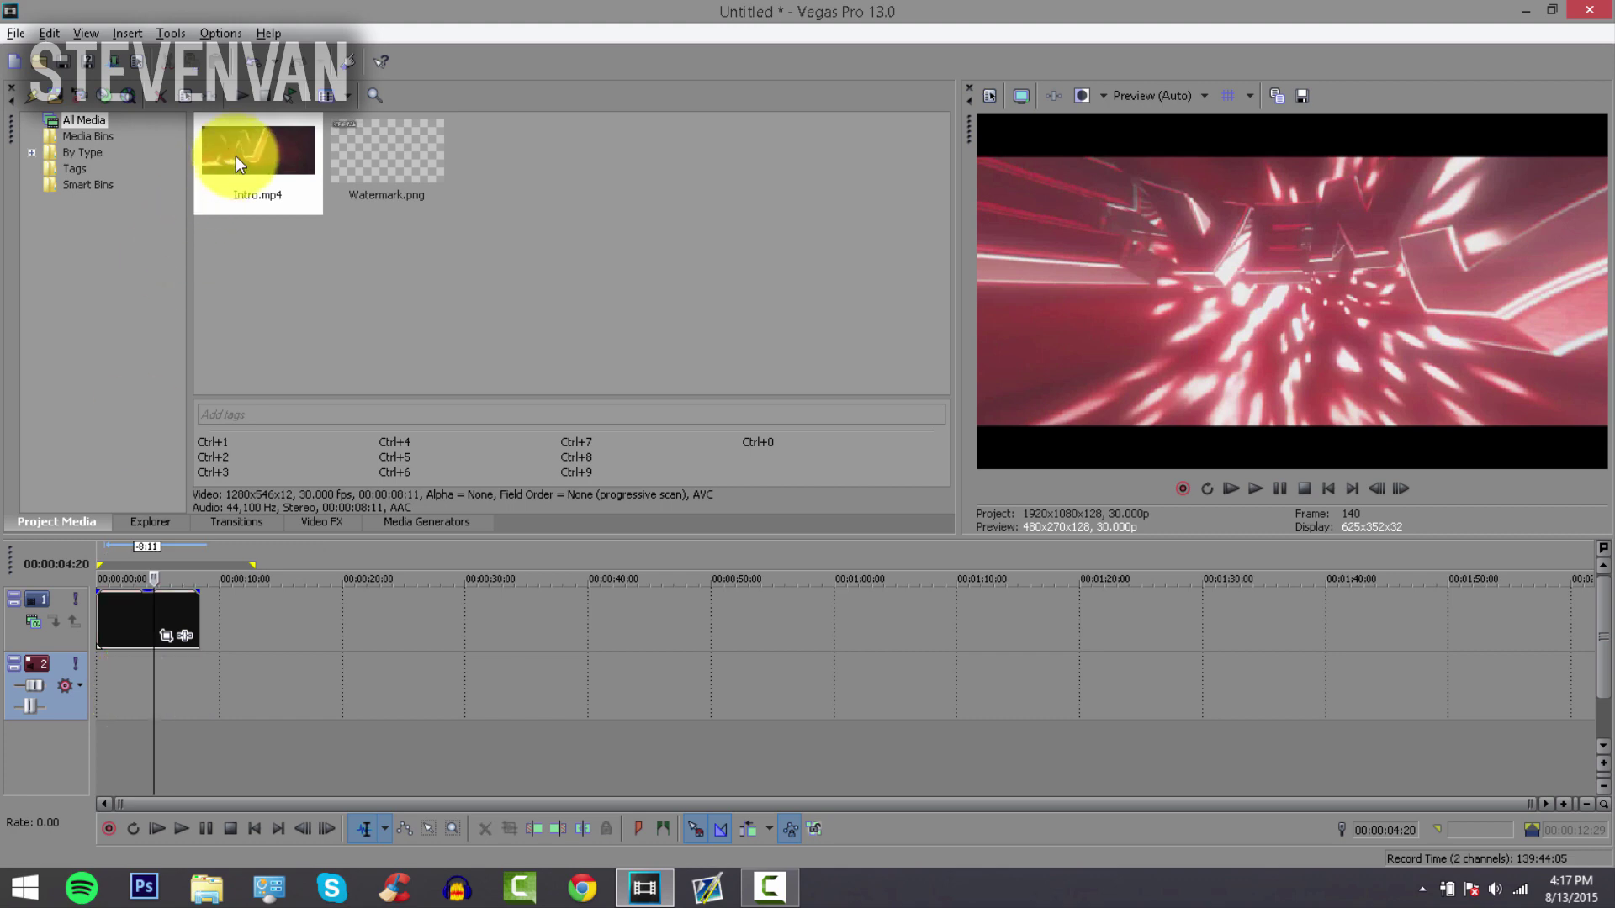
Discard the extra Intro.mp4 copy added at 11 seconds and restore the original audio clip.
{"action": "left_click_drag", "start_coordinate": [240, 149], "coordinate": [466, 670]}
{"action": "key", "text": "ctrl+z"}
{"action": "left_click", "coordinate": [316, 697]}
{"action": "key", "text": "Delete"}
{"action": "left_click", "coordinate": [119, 609]}
{"action": "left_click", "coordinate": [114, 708]}
{"action": "key", "text": "ctrl+z"}
{"action": "key", "text": "ctrl+z"}
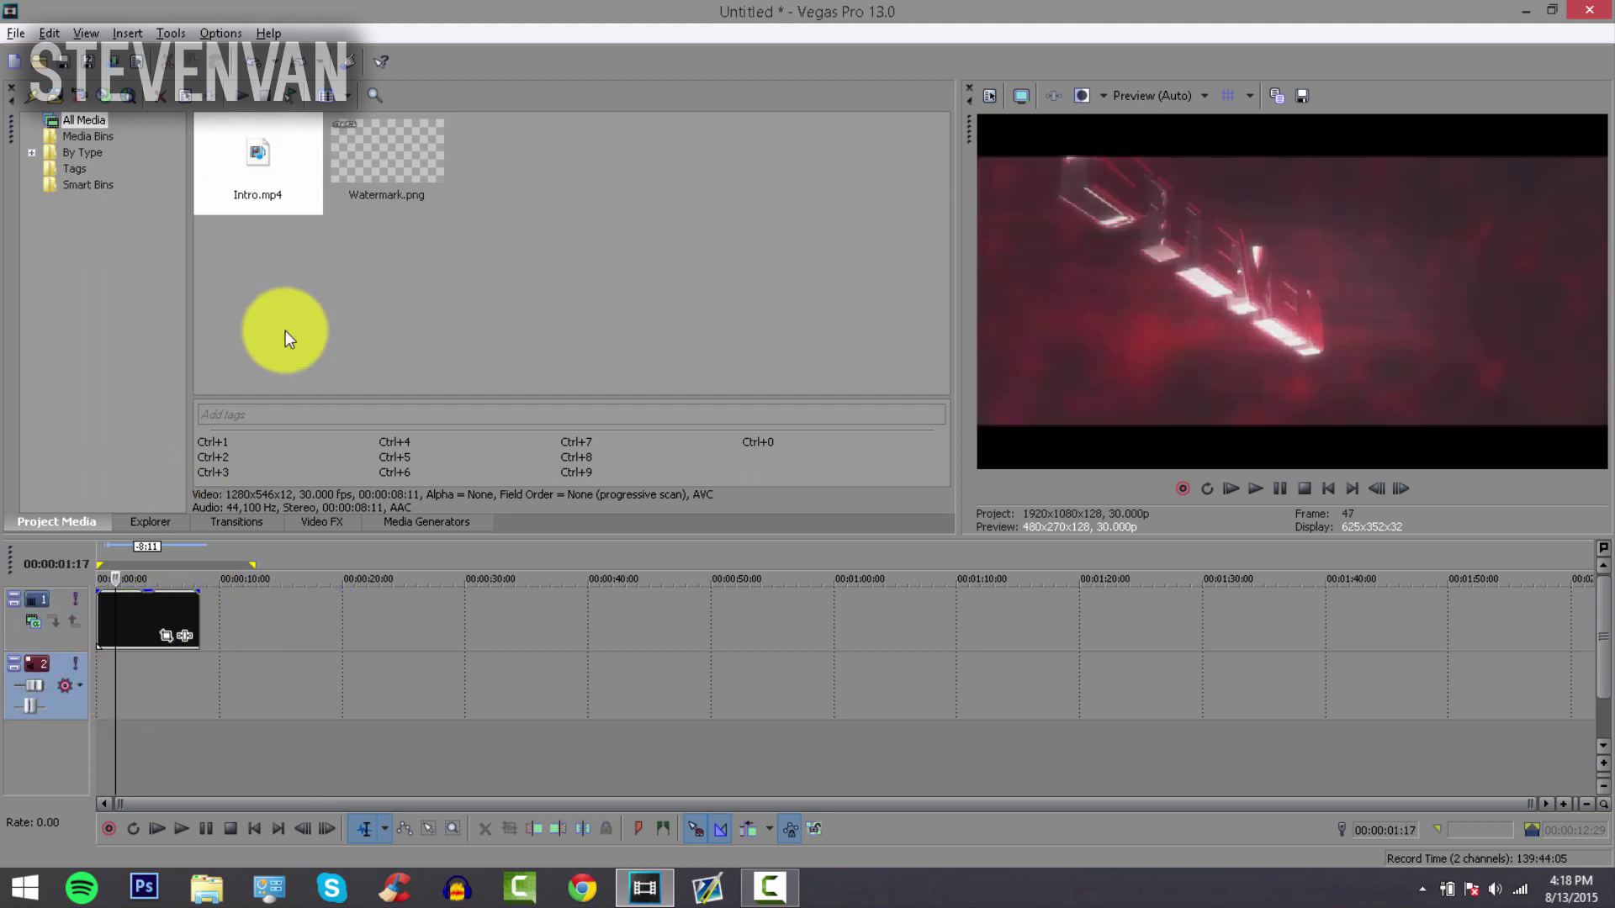
{"action": "key", "text": "ctrl+z"}
Align the audio to zero and give the Intro video a fade-out and 4.5-second fade-in.
{"action": "left_click_drag", "start_coordinate": [150, 674], "coordinate": [142, 674]}
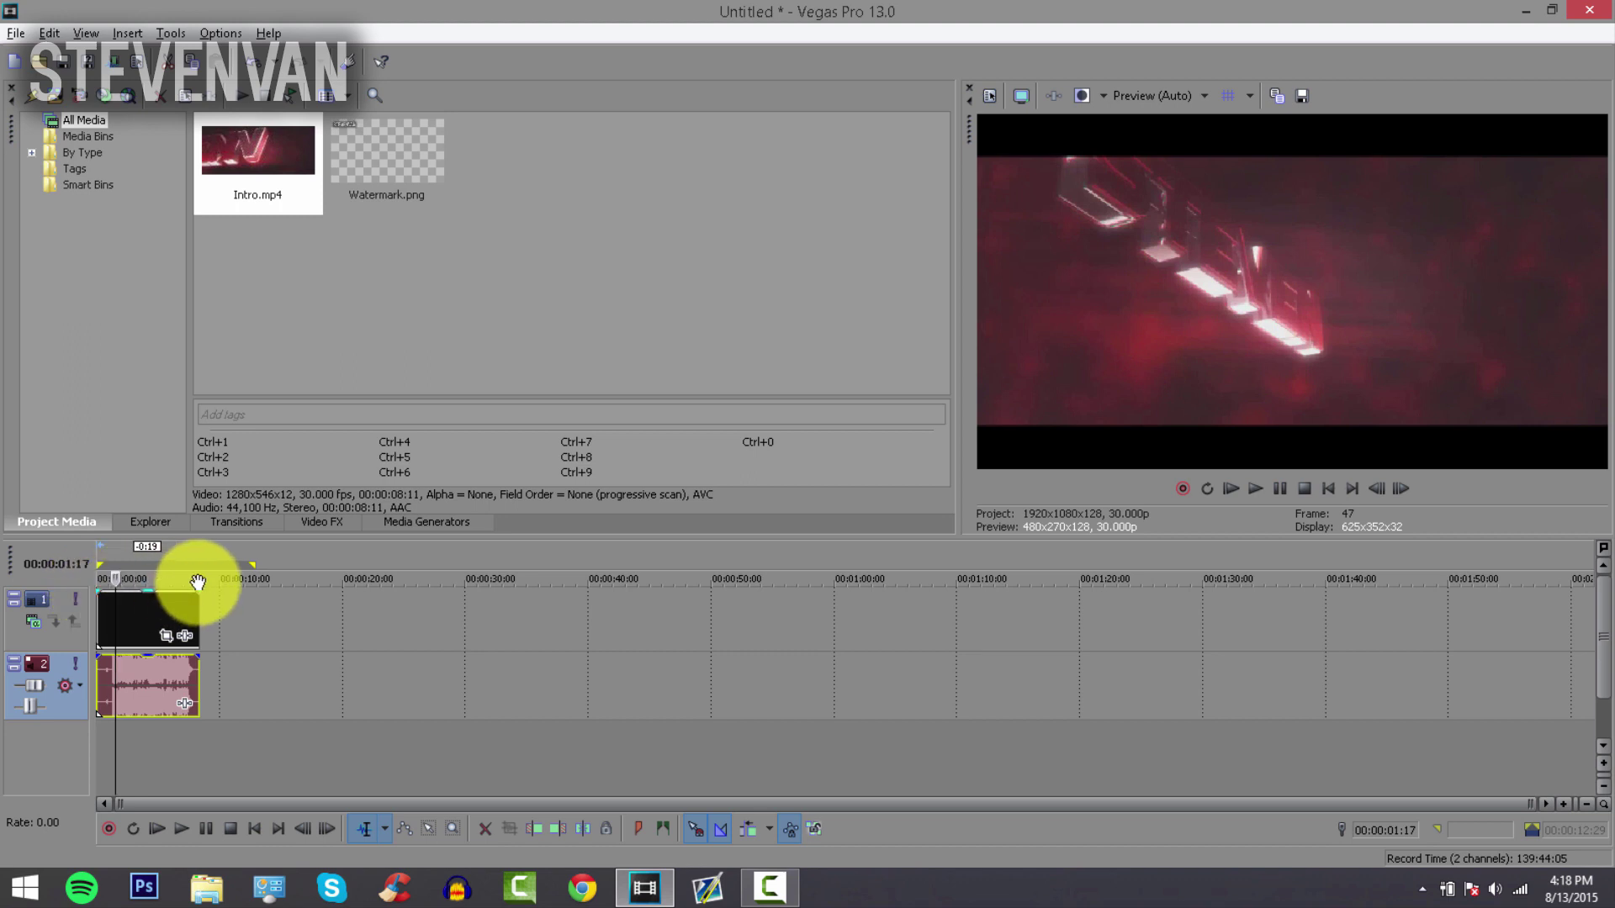
{"action": "left_click_drag", "start_coordinate": [196, 592], "coordinate": [327, 605]}
{"action": "left_click", "coordinate": [326, 605]}
{"action": "left_click_drag", "start_coordinate": [96, 595], "coordinate": [152, 602]}
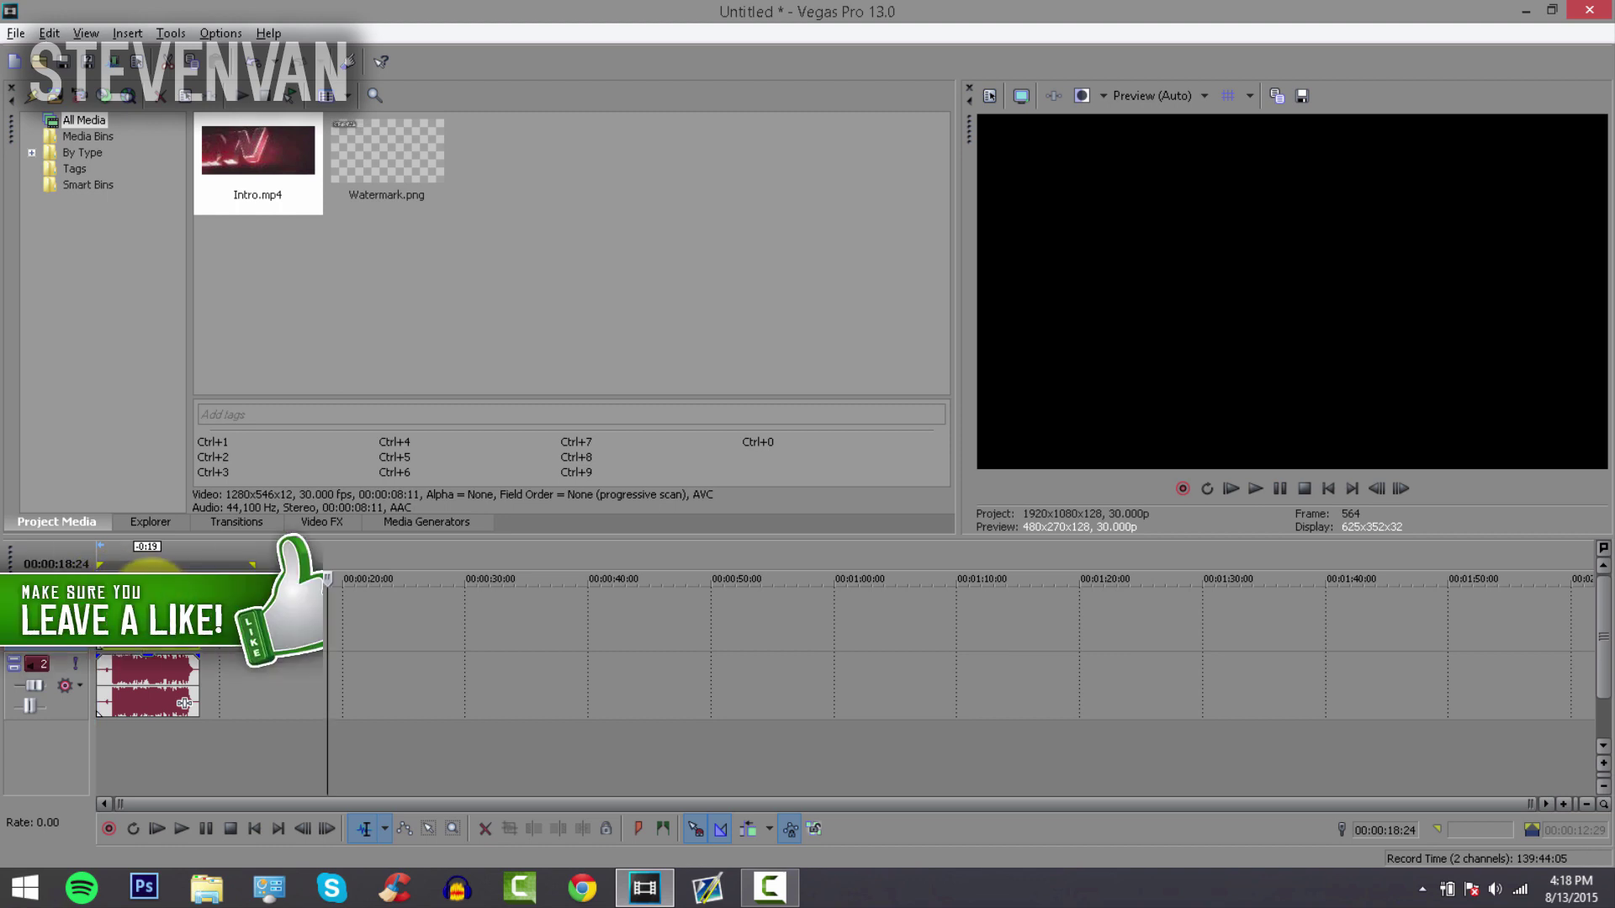
Play back the intro to check the fade, then lower the video opacity to 65%.
{"action": "left_click", "coordinate": [120, 748]}
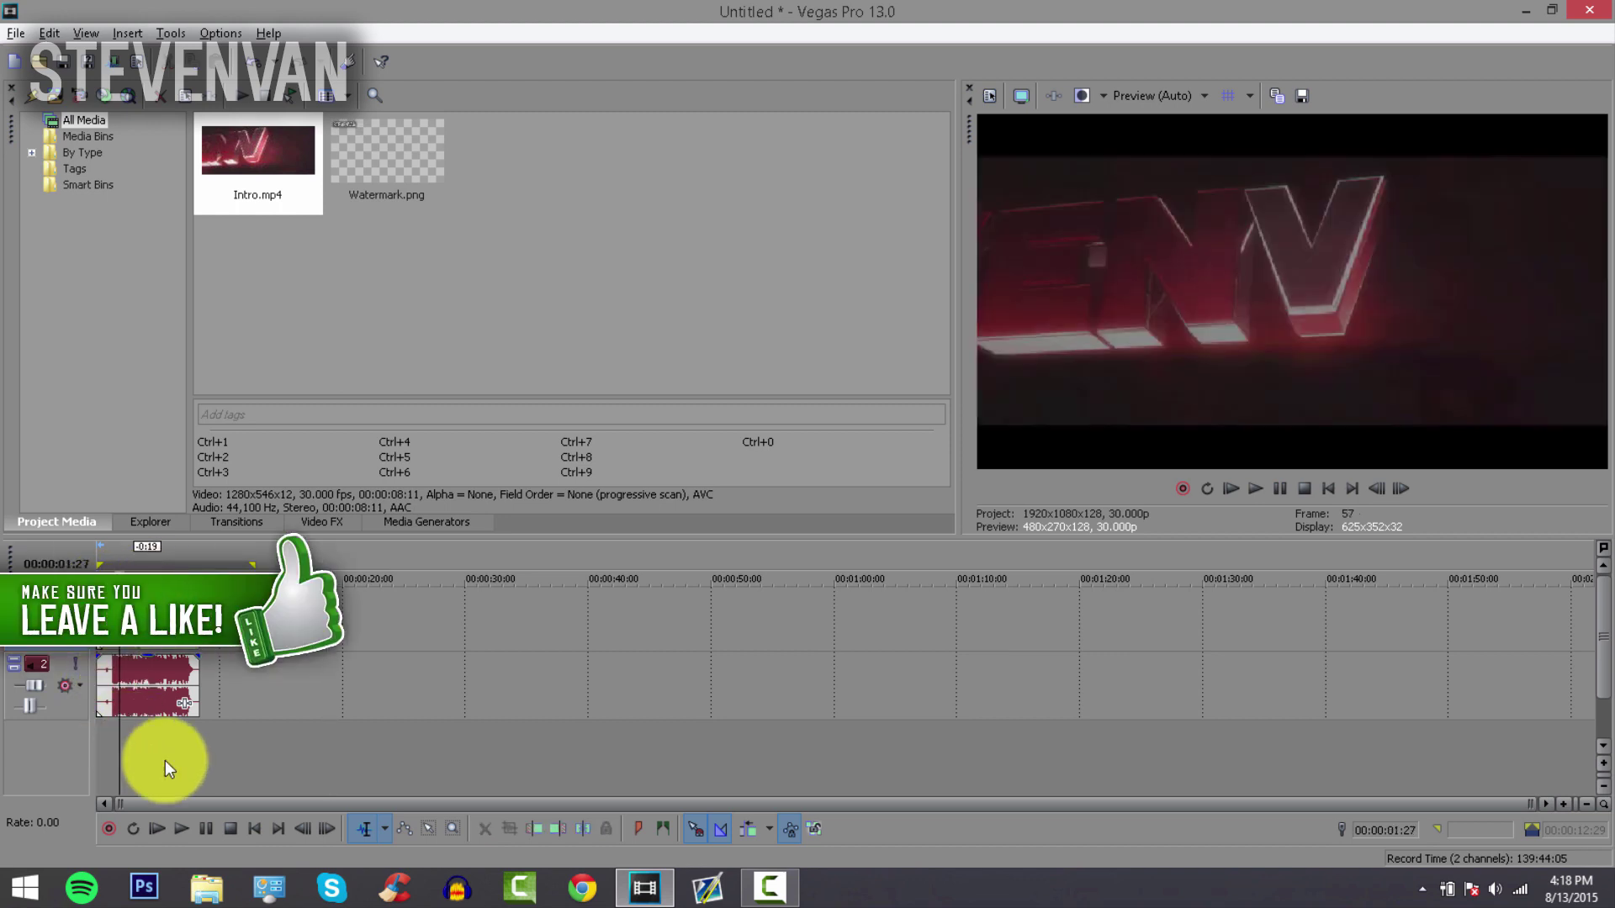
{"action": "left_click", "coordinate": [176, 825]}
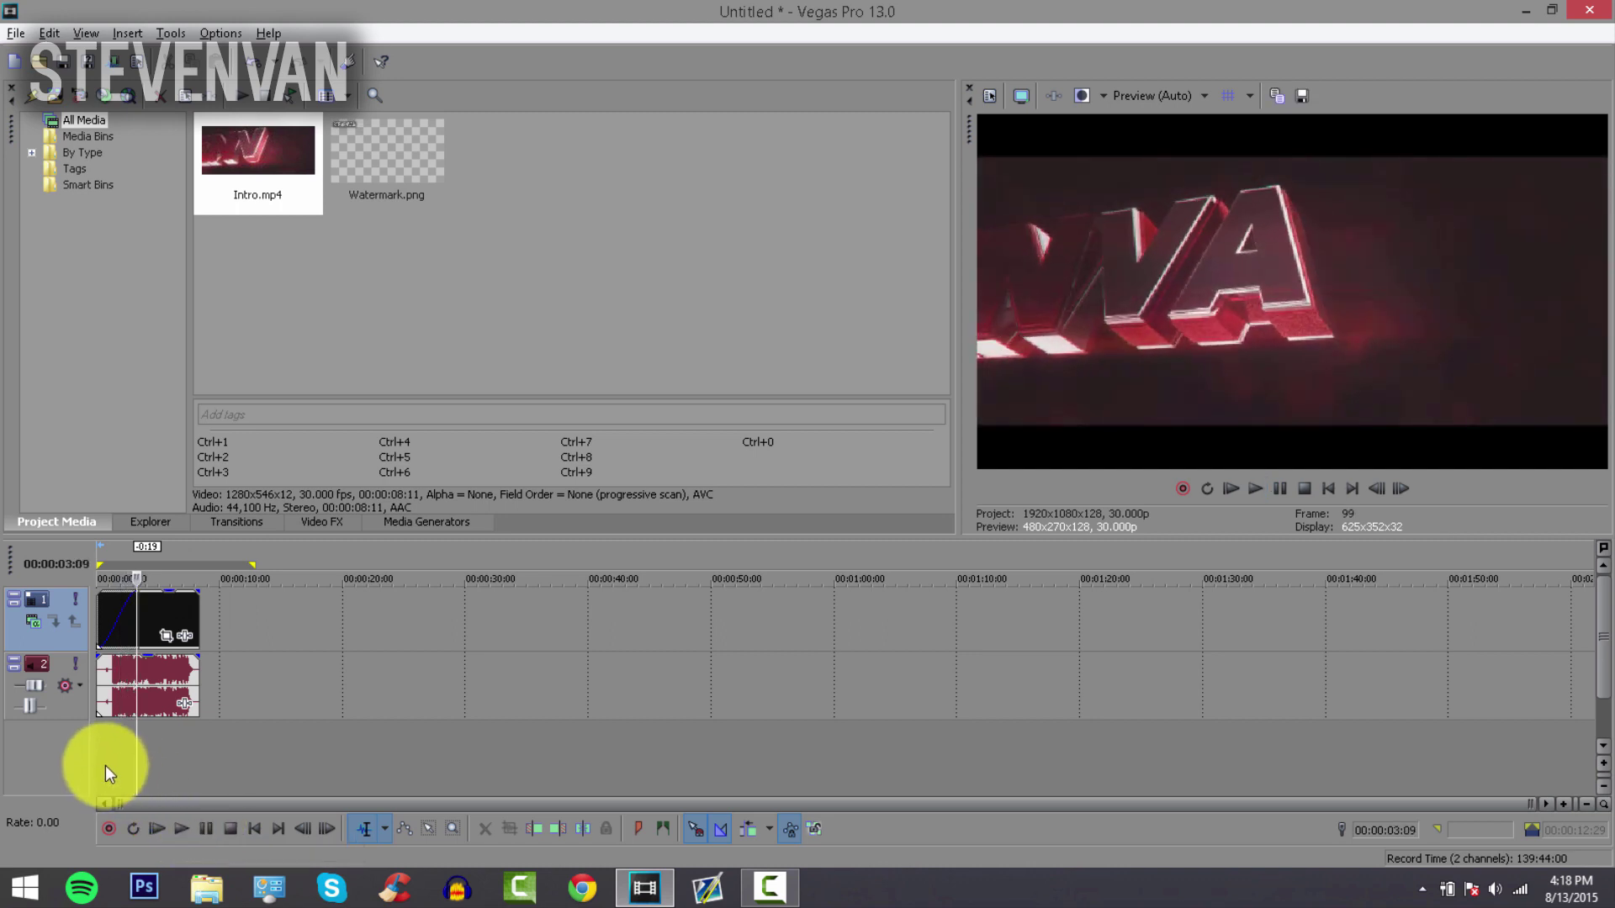
{"action": "left_click", "coordinate": [109, 755]}
{"action": "left_click", "coordinate": [183, 828]}
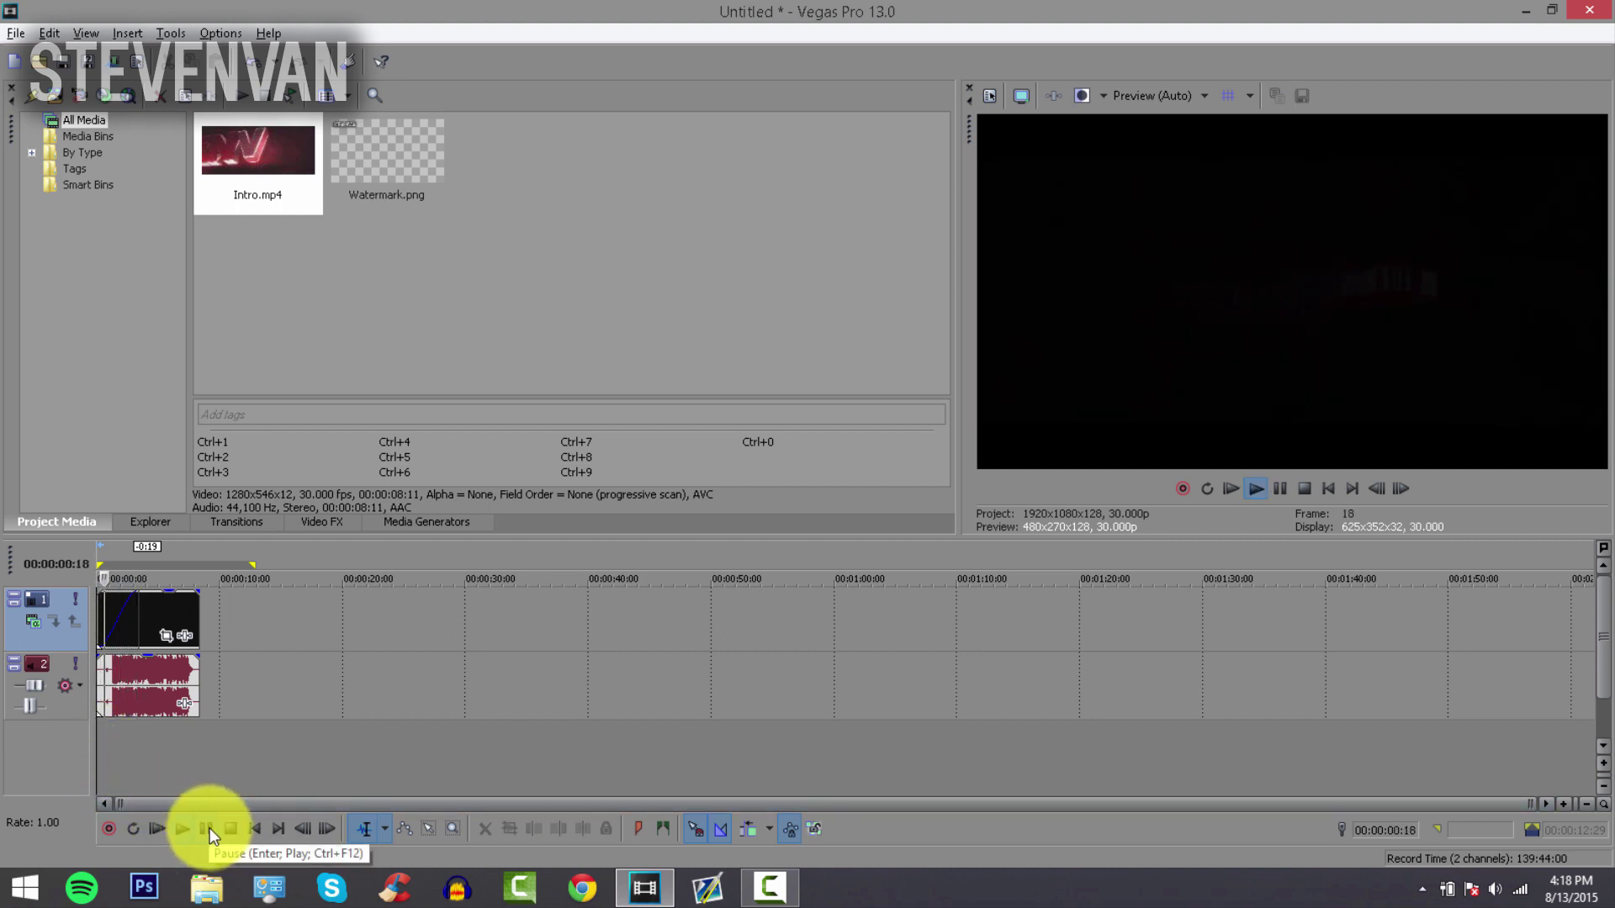
{"action": "left_click", "coordinate": [209, 828]}
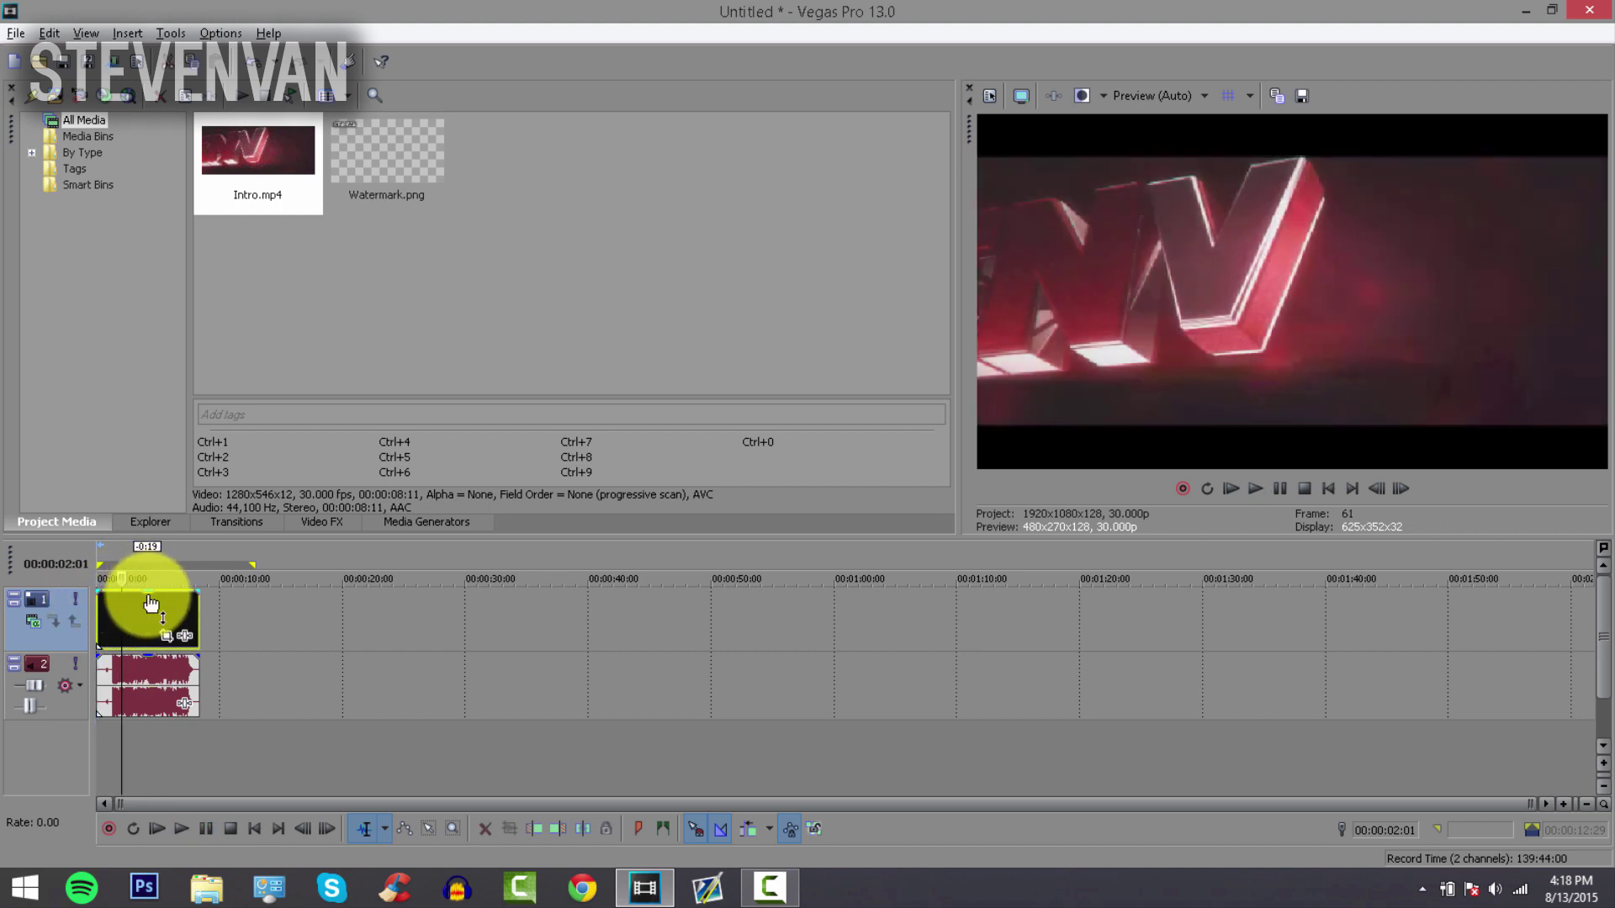
{"action": "mouse_move", "coordinate": [135, 593]}
{"action": "left_mouse_down"}
{"action": "mouse_move", "coordinate": [160, 646]}
{"action": "mouse_move", "coordinate": [163, 591]}
{"action": "left_mouse_up"}
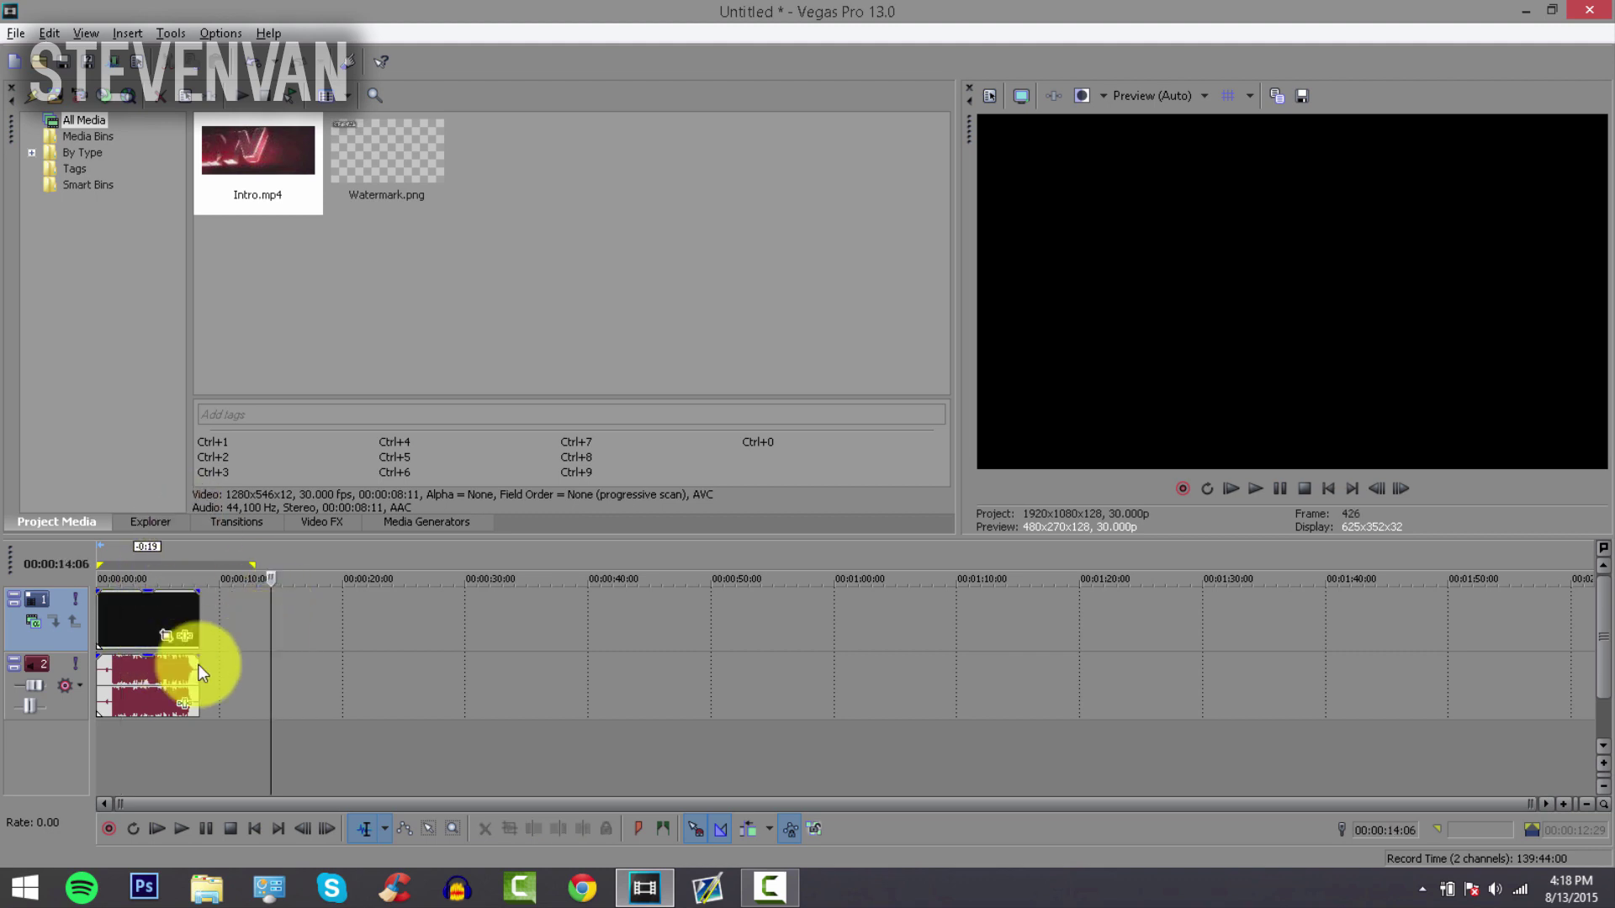
In the Intro video's Pan/Crop at 5 seconds, shift the crop frame to X center 1,200.
{"action": "left_click", "coordinate": [158, 683]}
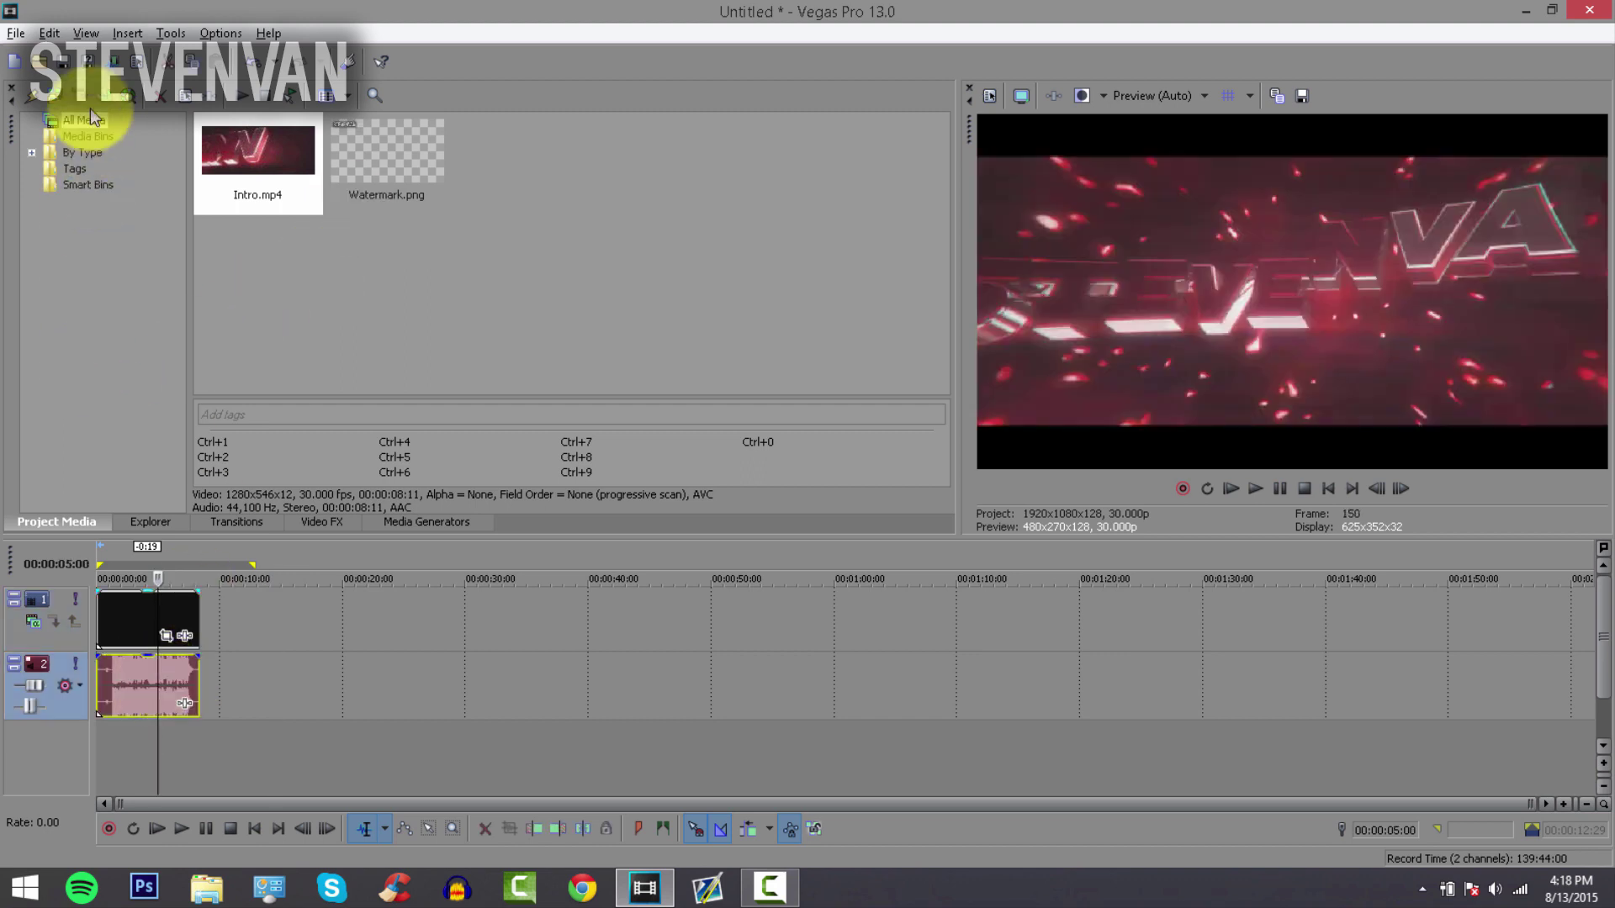
{"action": "left_click", "coordinate": [168, 636]}
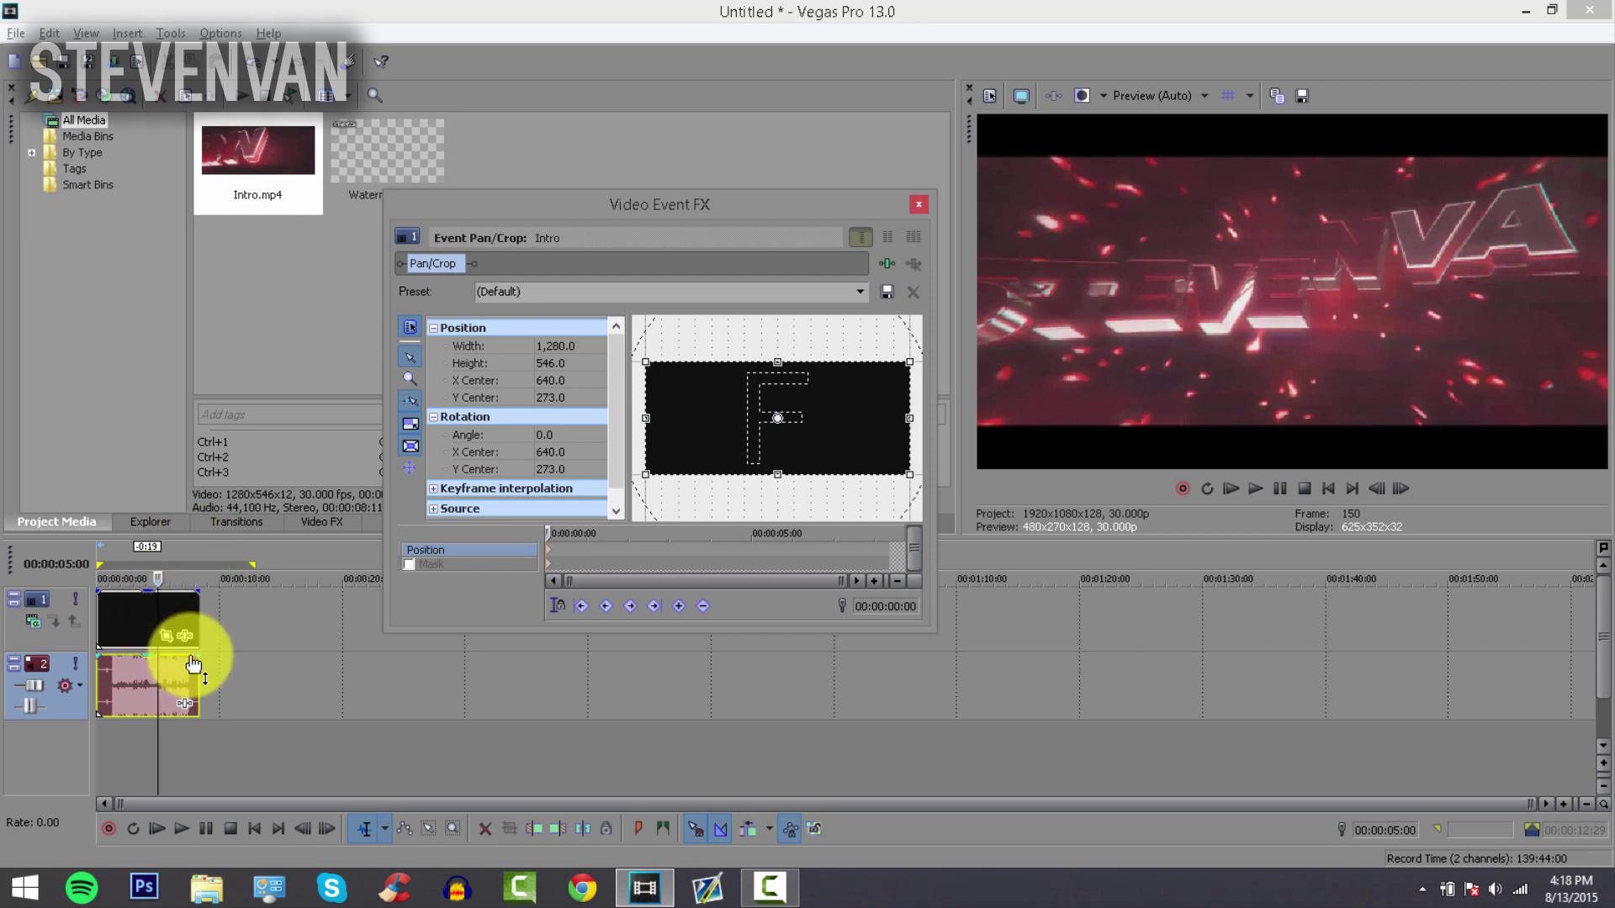
{"action": "left_click_drag", "start_coordinate": [777, 418], "coordinate": [865, 418]}
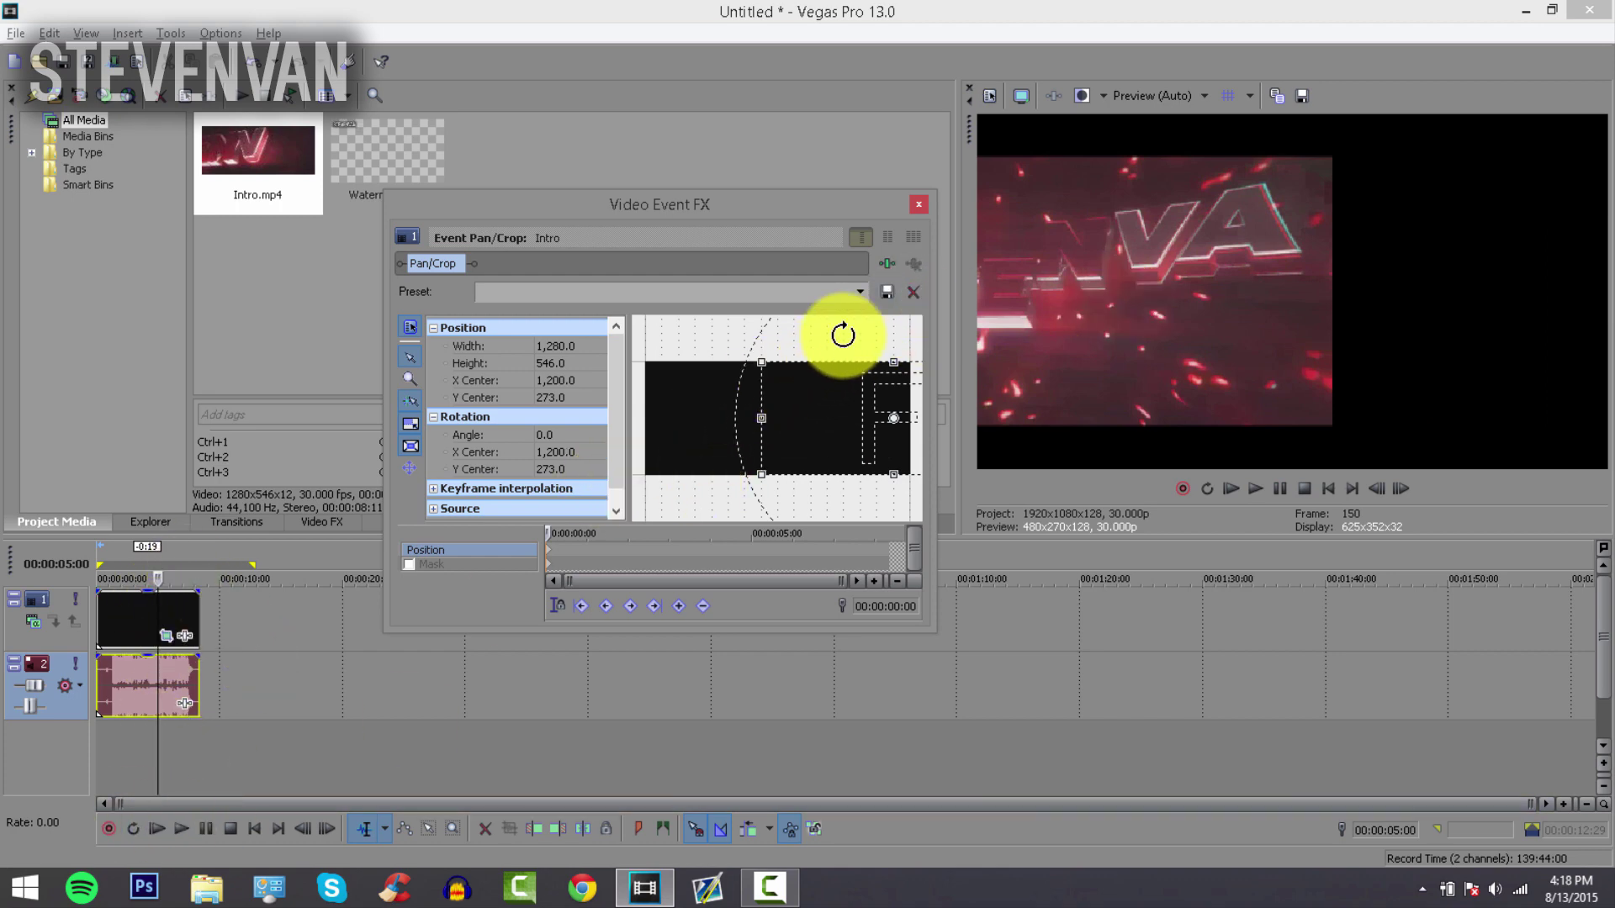
Move the Intro video event onto a new track below the audio.
{"action": "left_click", "coordinate": [919, 203]}
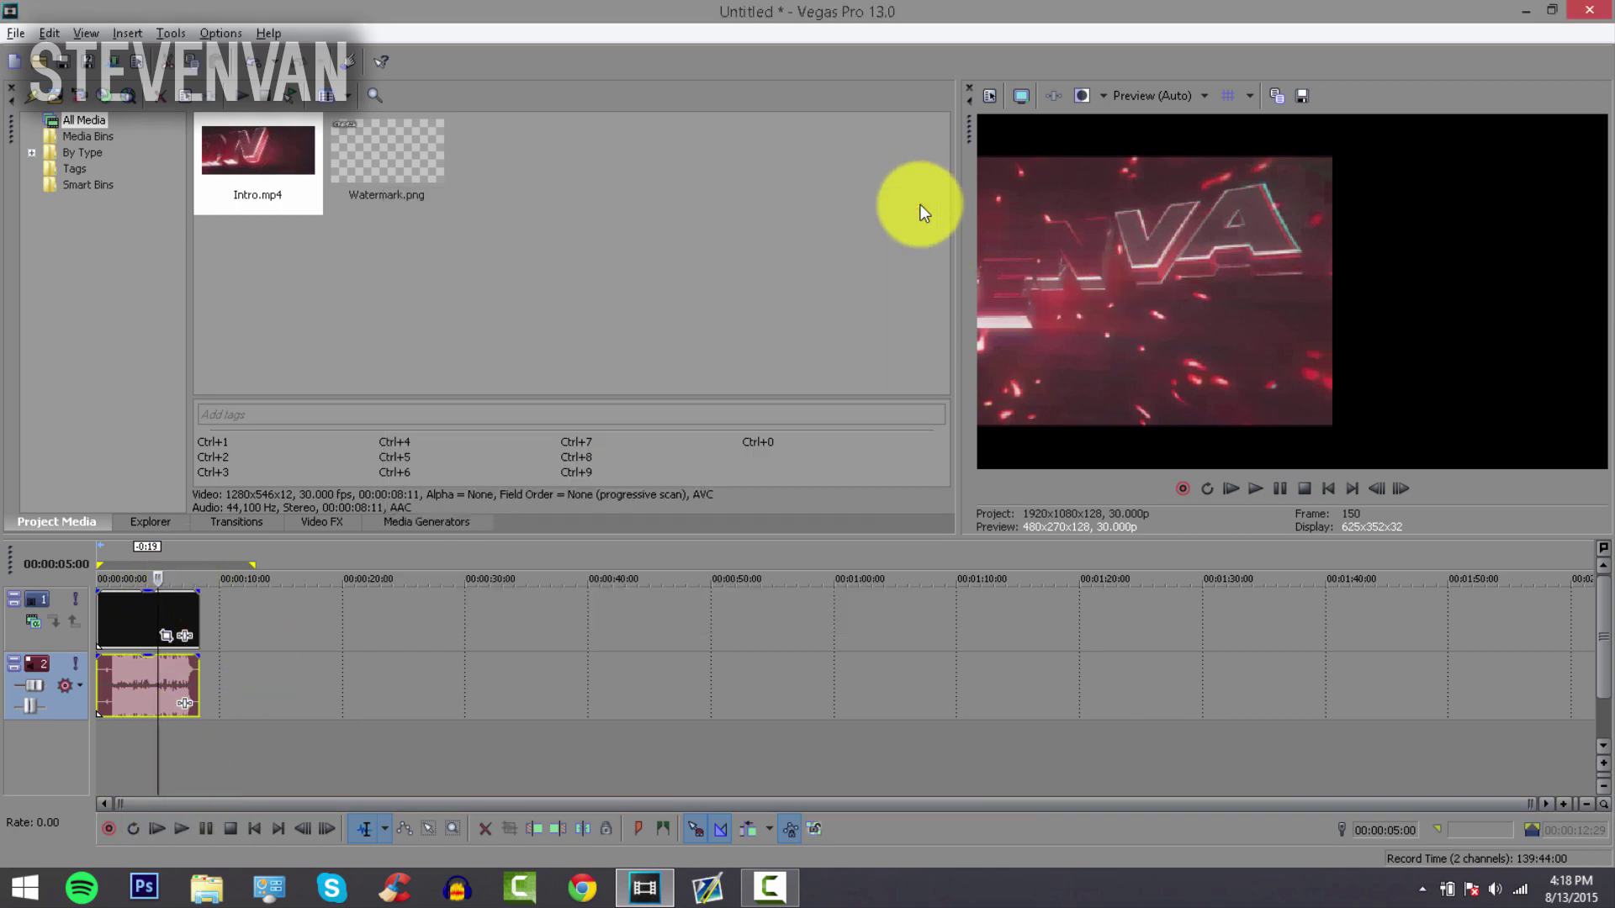
{"action": "left_click", "coordinate": [199, 717]}
{"action": "left_click", "coordinate": [260, 663]}
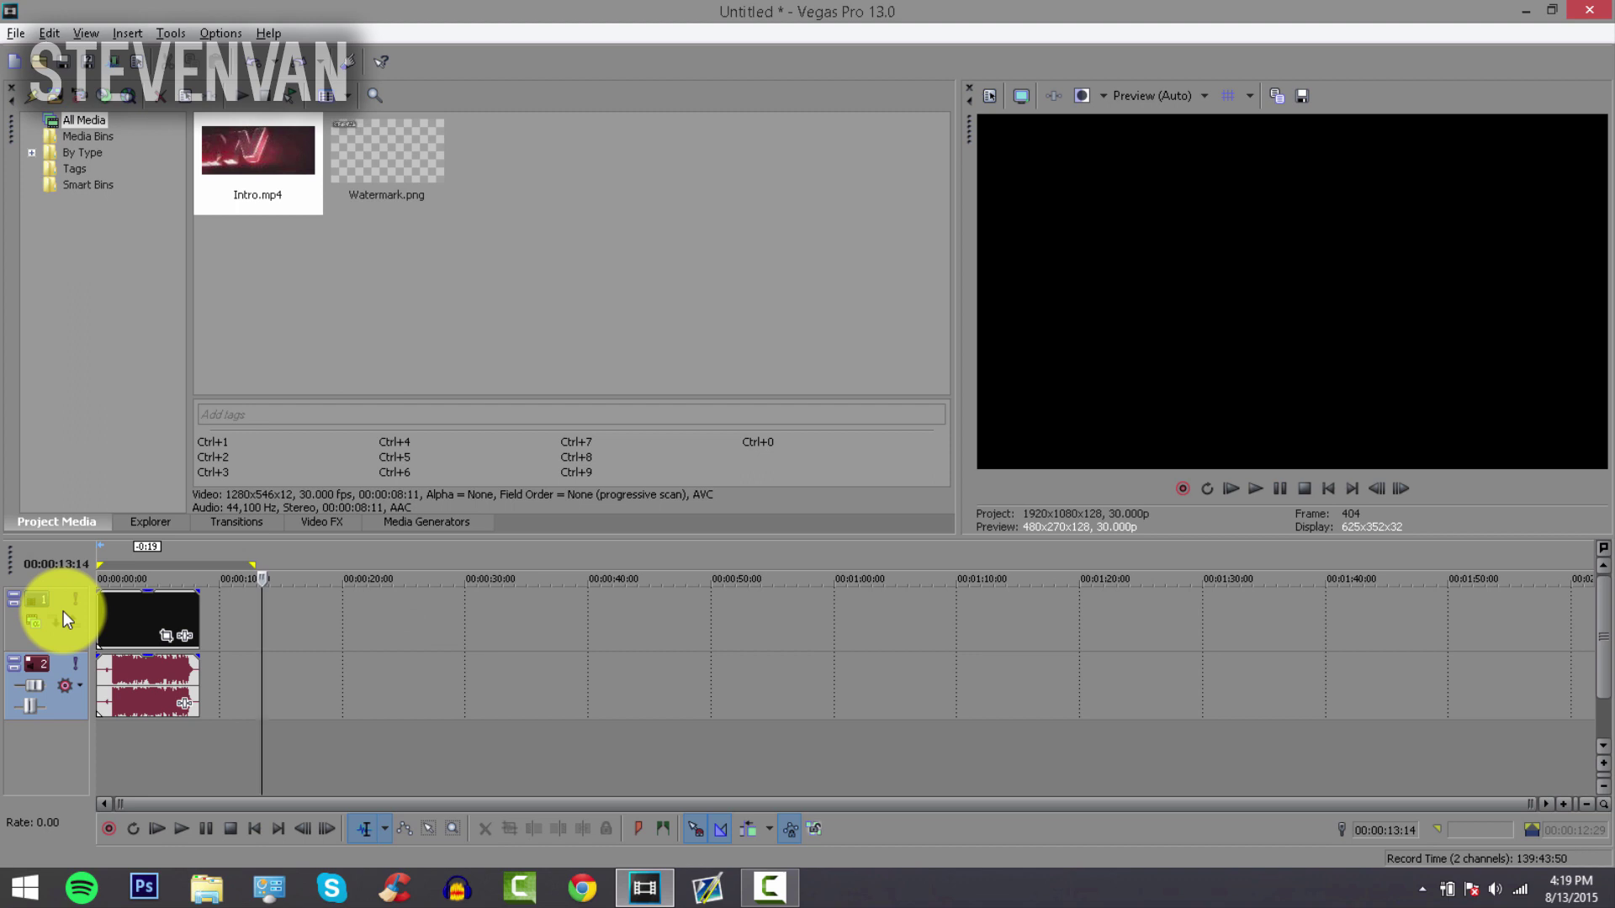
{"action": "left_click", "coordinate": [124, 629]}
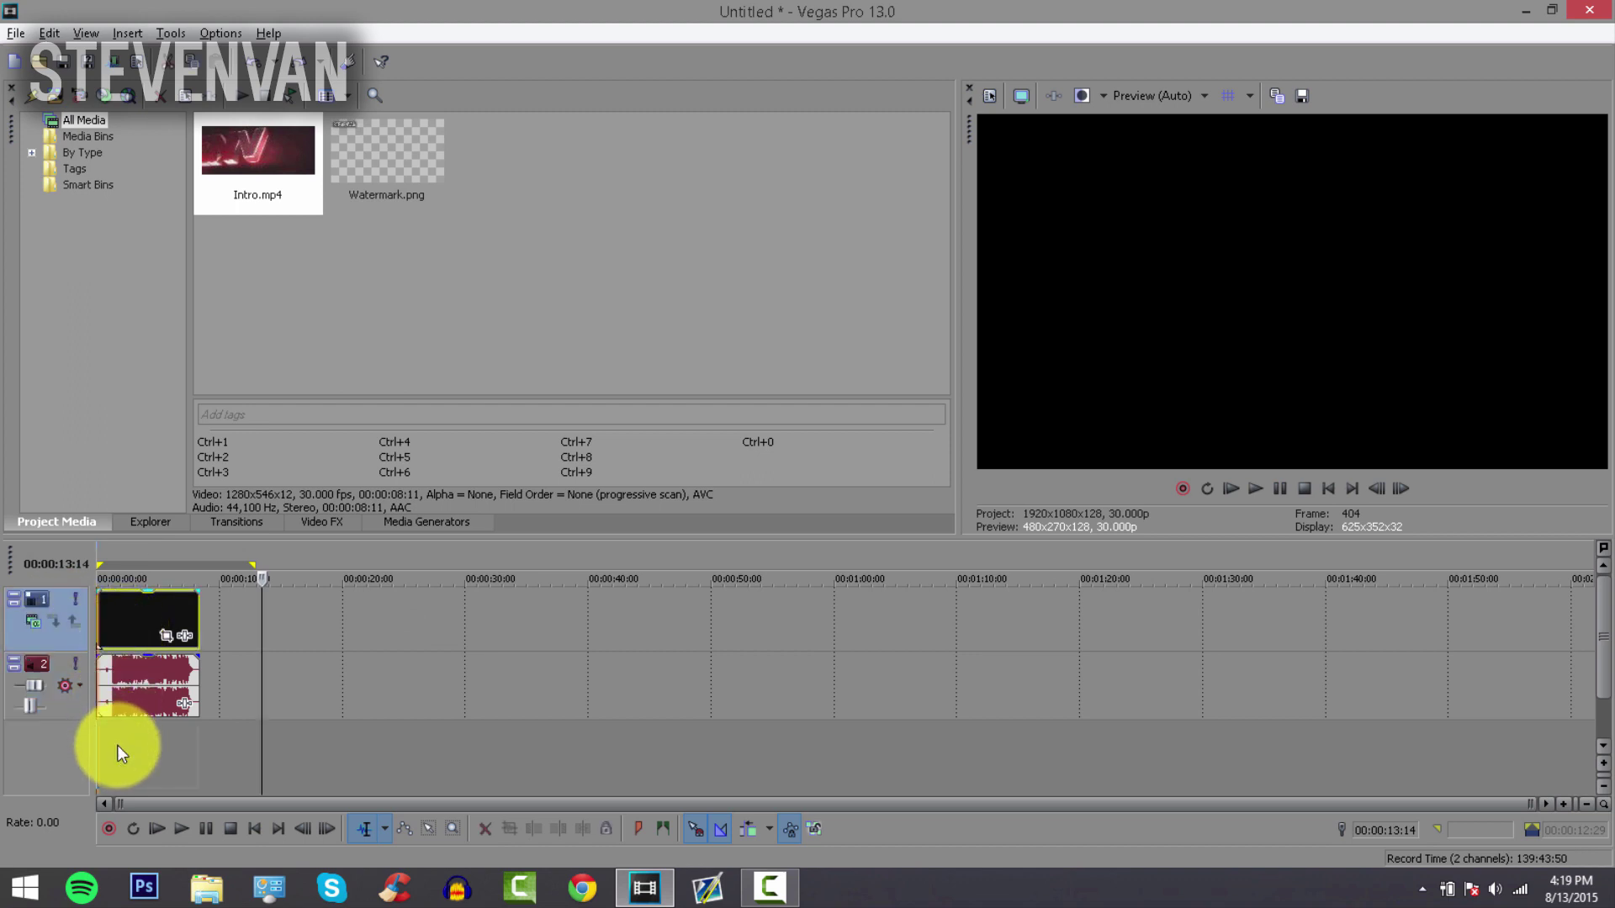
{"action": "left_click_drag", "start_coordinate": [117, 734], "coordinate": [118, 731]}
Place Watermark.png on the top video track and play the intro with the watermark.
{"action": "left_click", "coordinate": [114, 608]}
{"action": "left_click", "coordinate": [169, 592]}
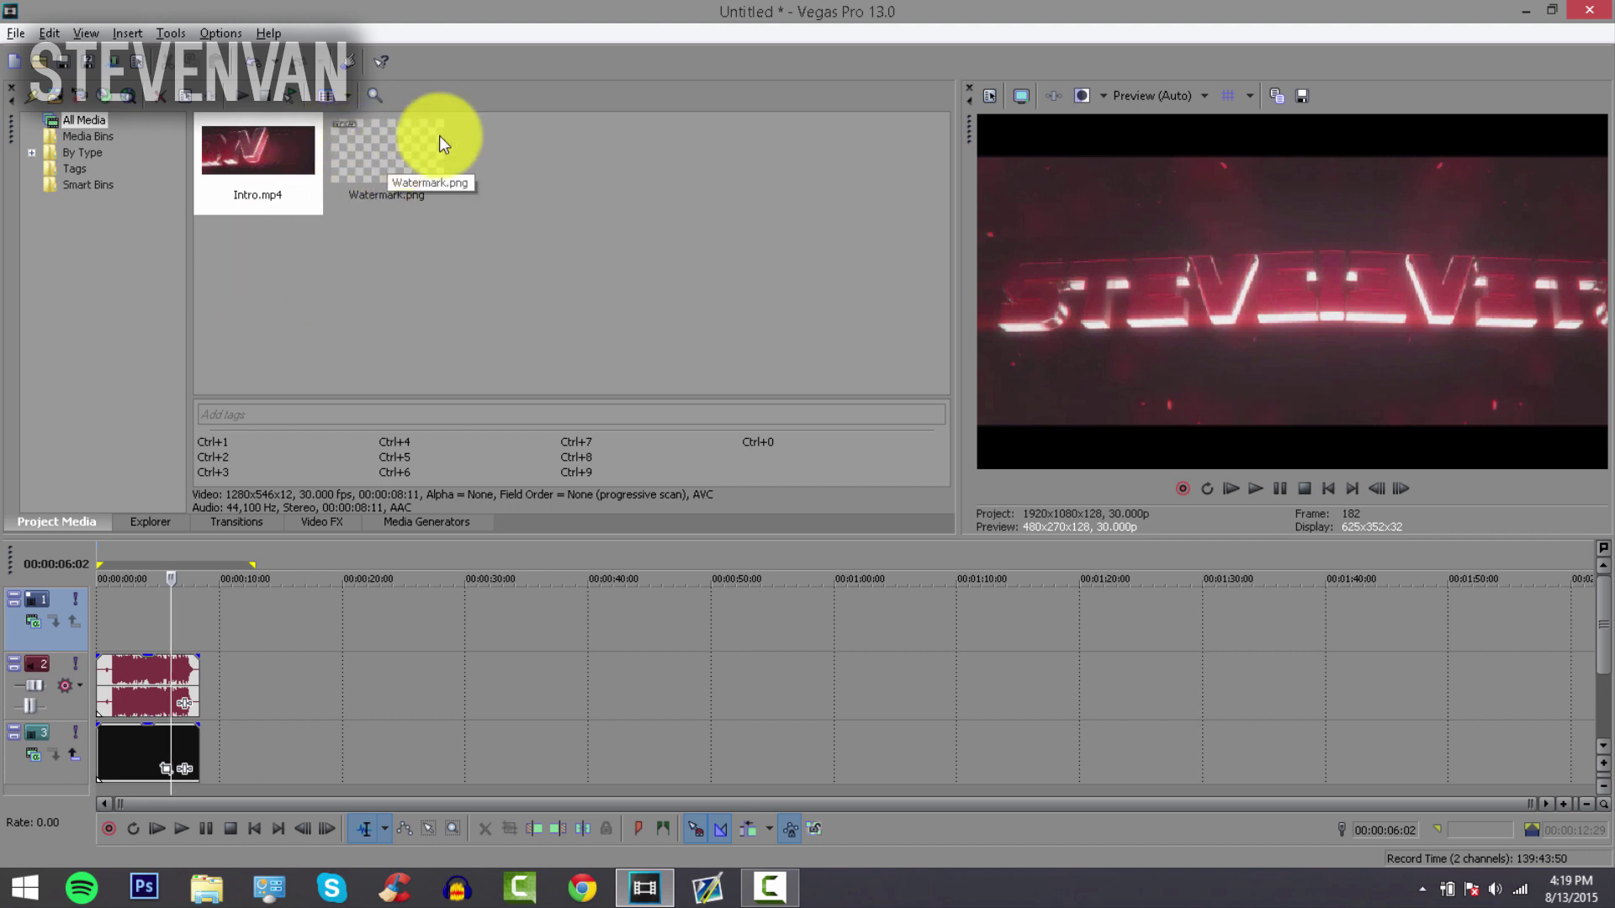
{"action": "left_click_drag", "start_coordinate": [418, 184], "coordinate": [200, 606]}
{"action": "left_click", "coordinate": [263, 624]}
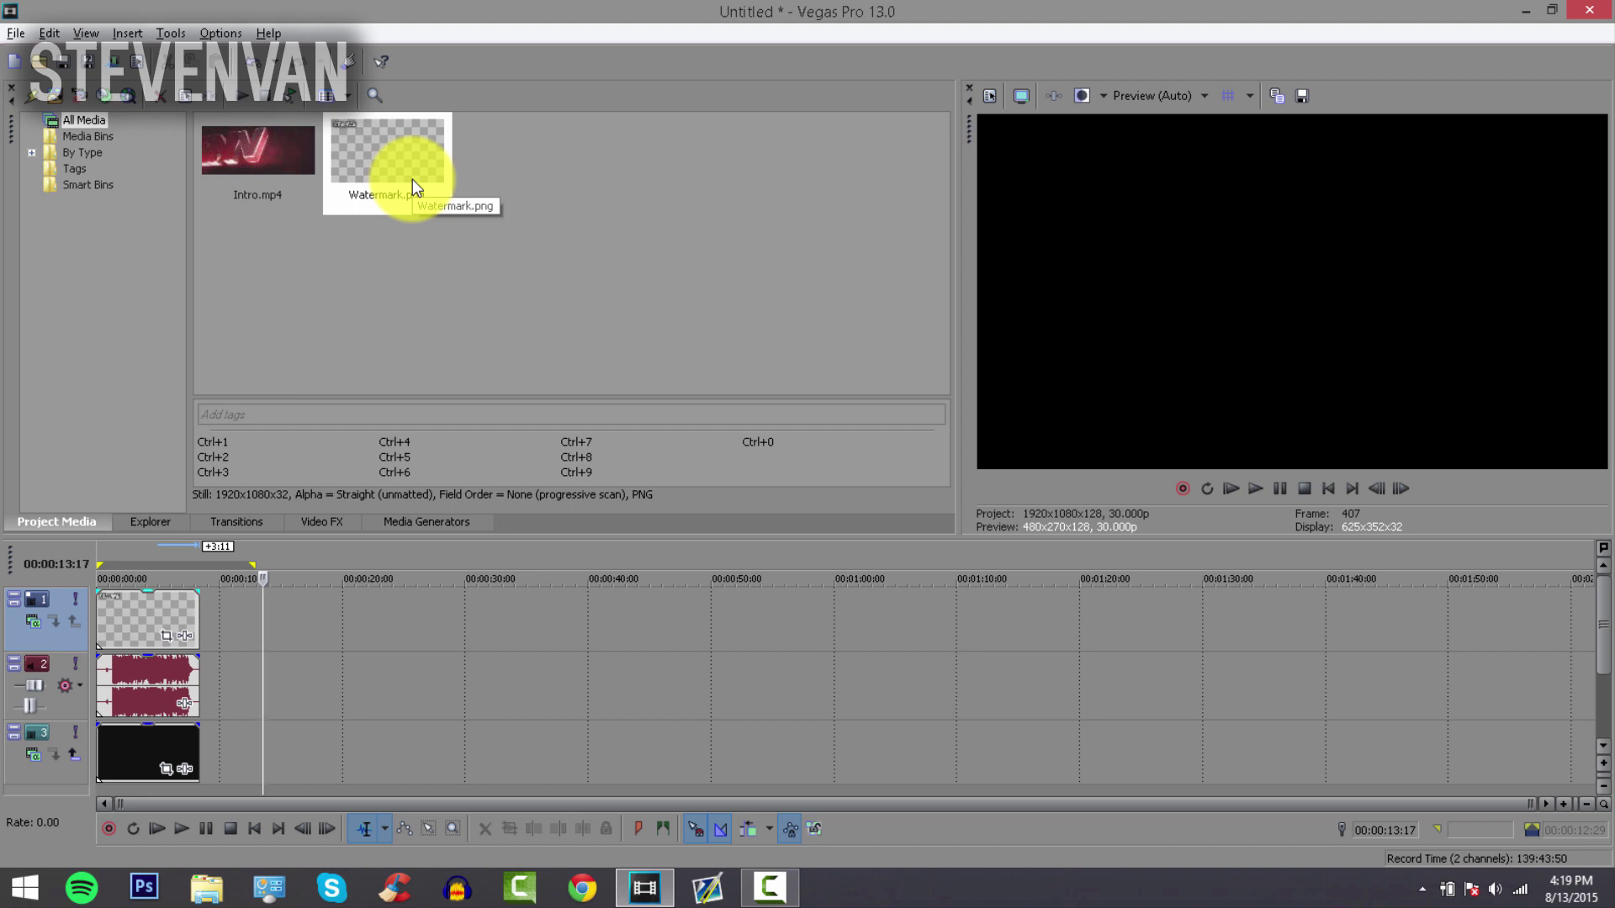
{"action": "left_click", "coordinate": [128, 789]}
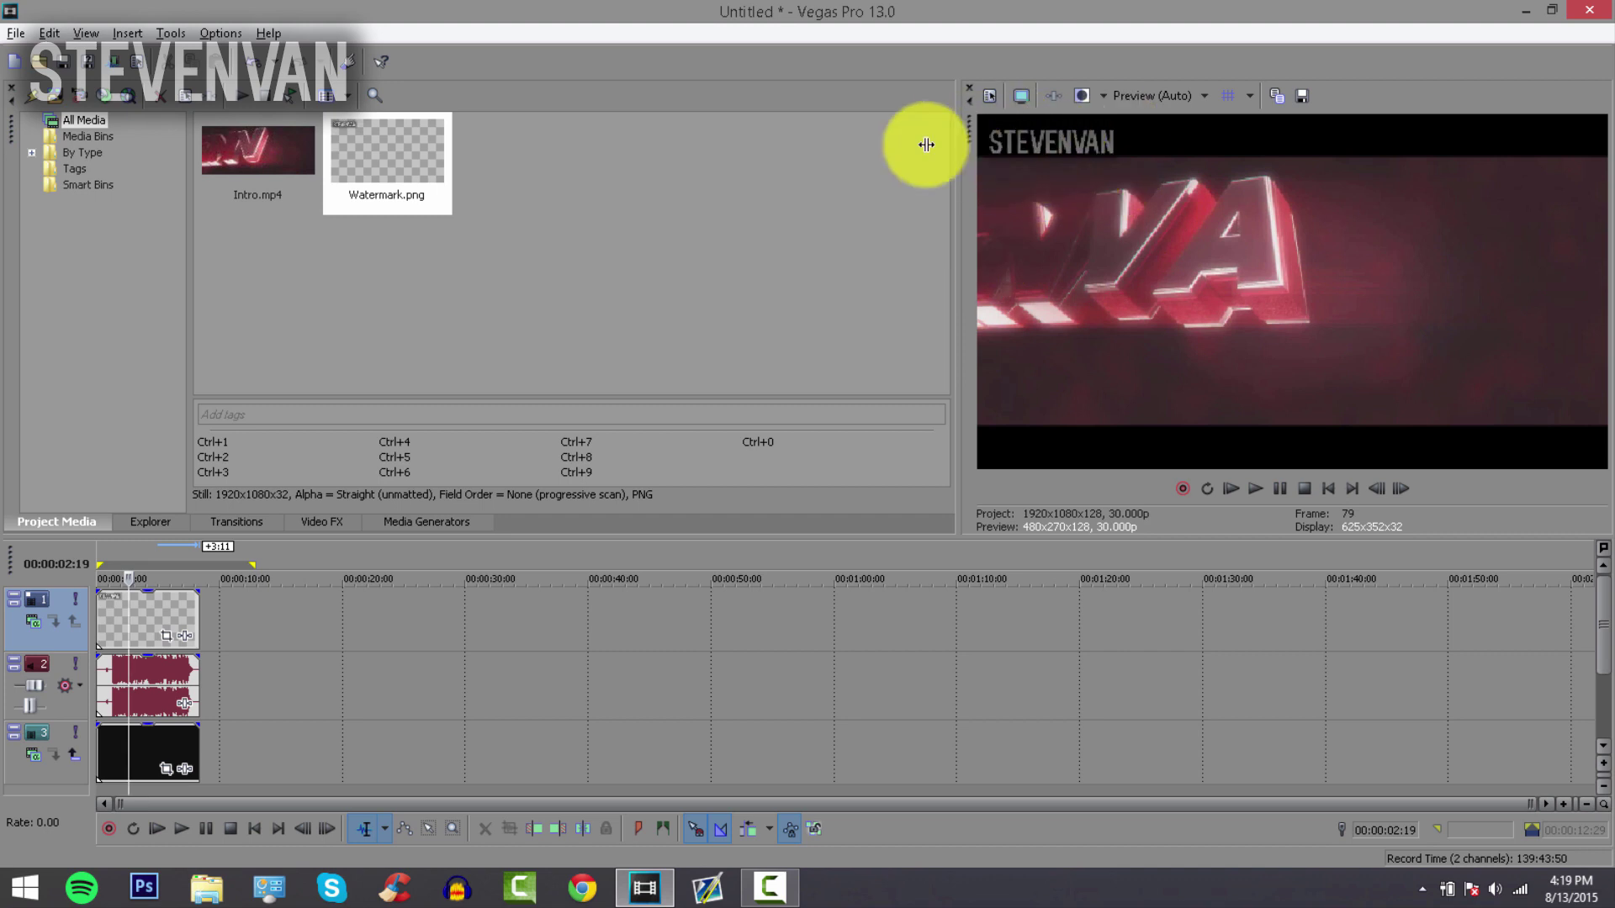
{"action": "left_click", "coordinate": [205, 829]}
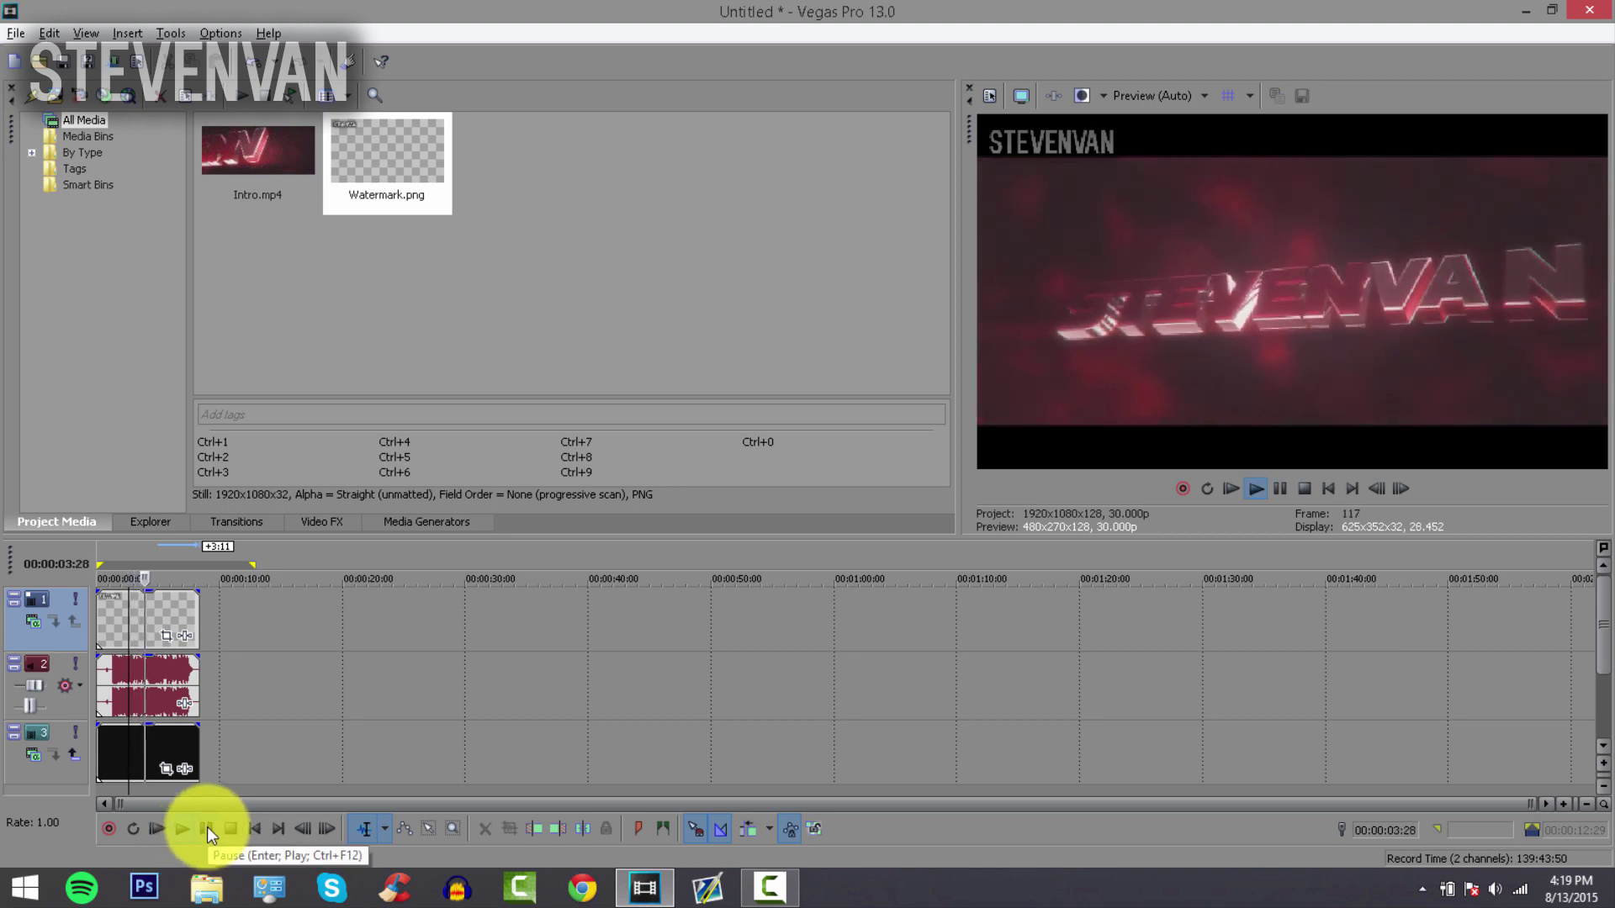
{"action": "left_click", "coordinate": [207, 828]}
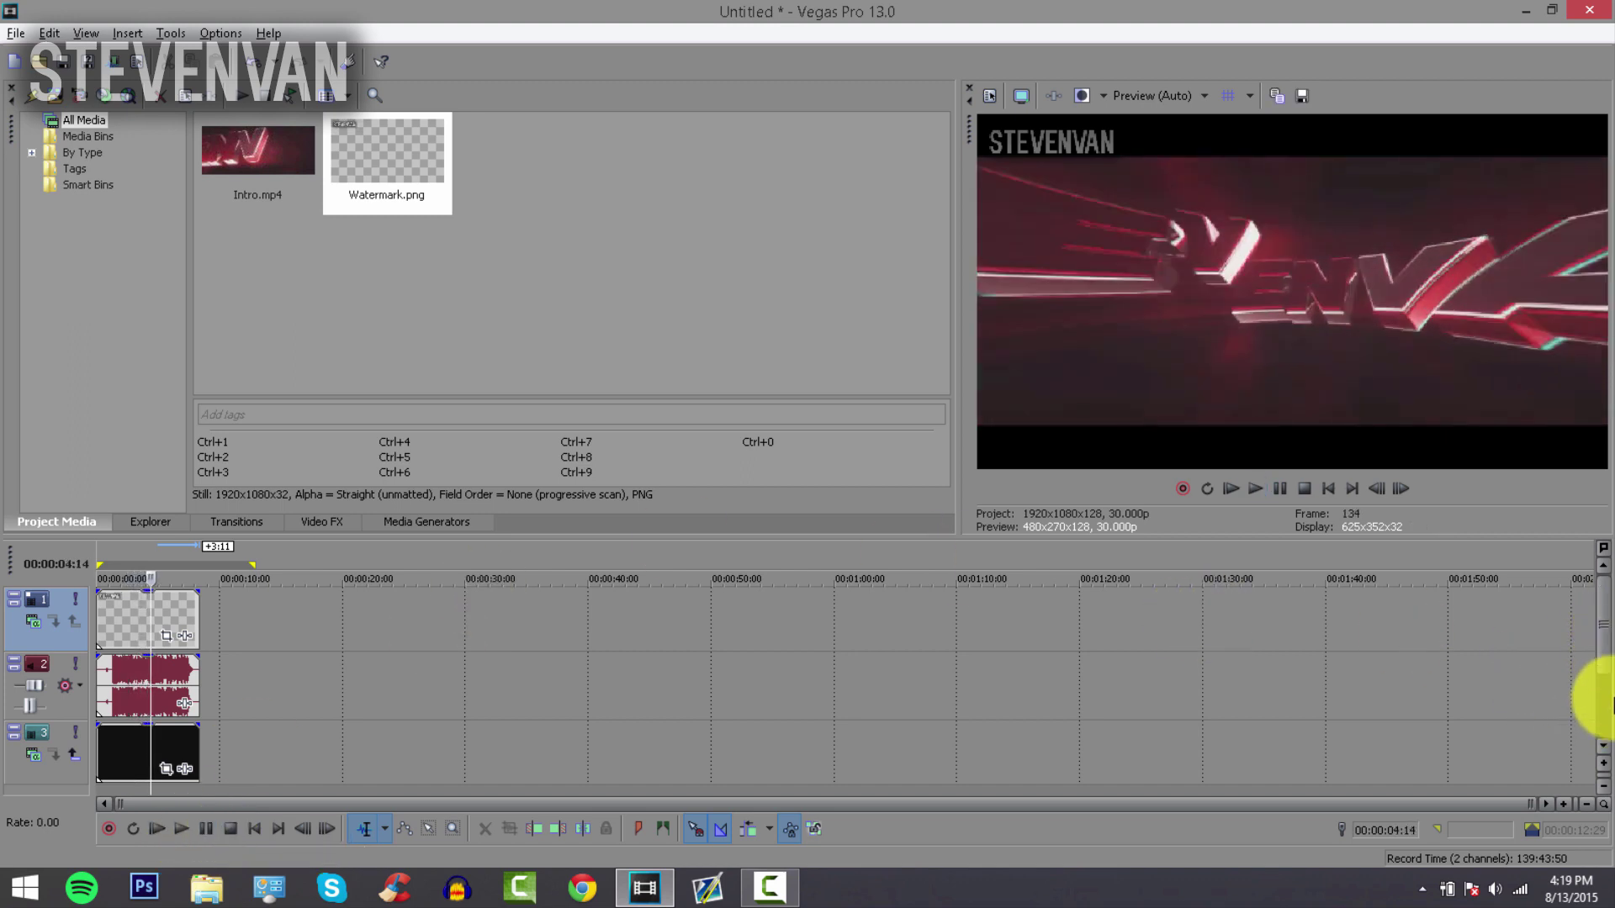
{"action": "left_click_drag", "start_coordinate": [1606, 659], "coordinate": [1591, 717]}
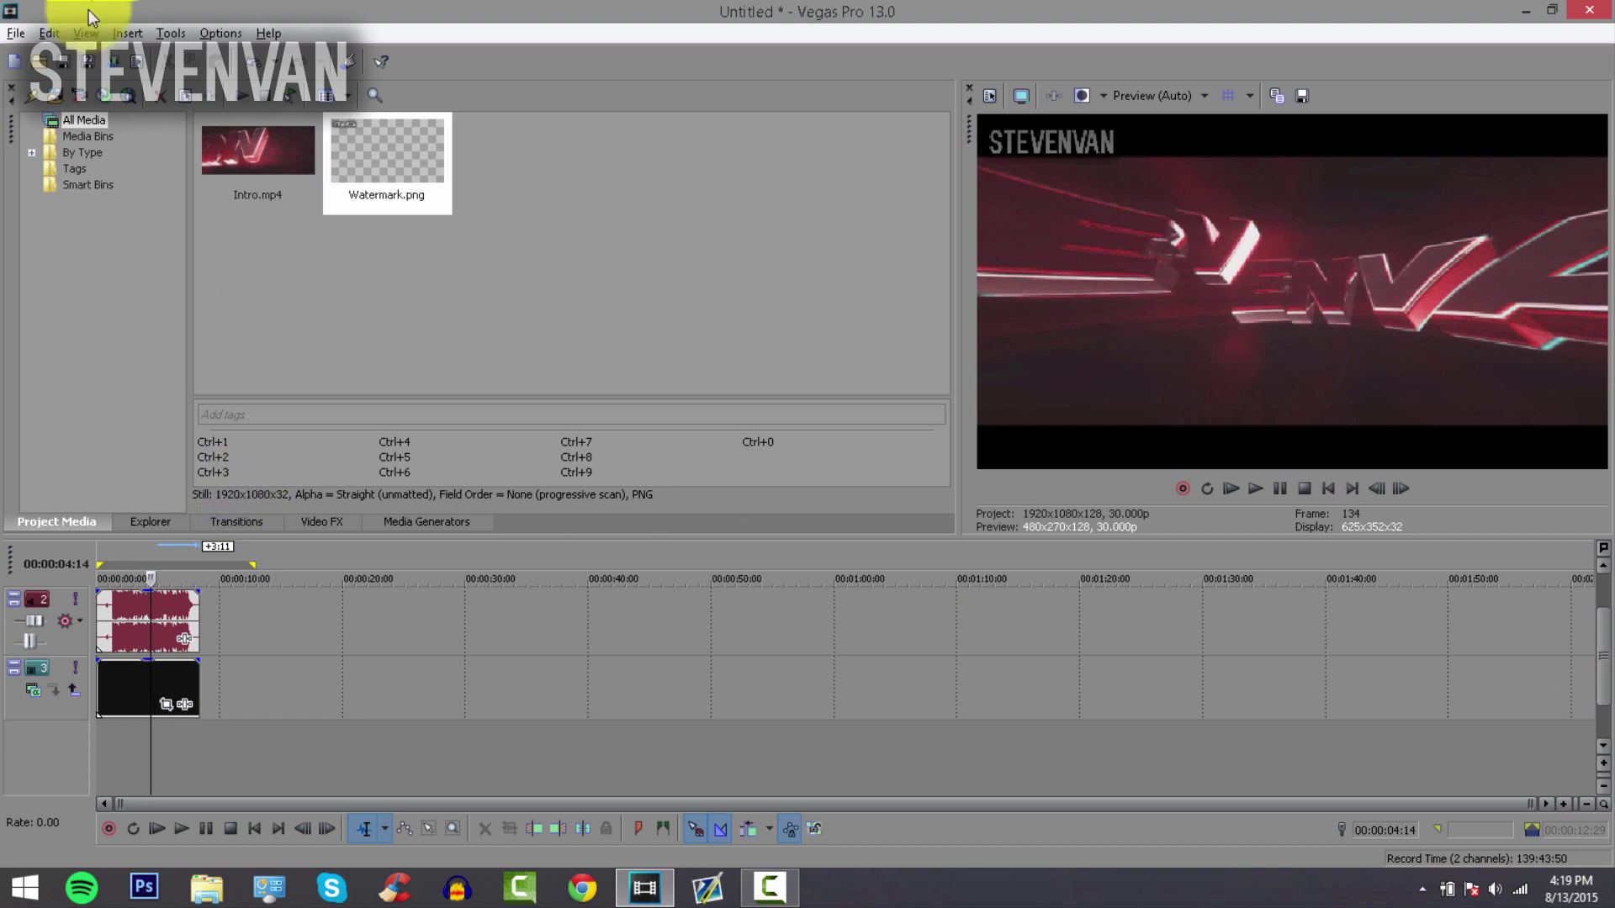
{"action": "left_click", "coordinate": [42, 65]}
{"action": "left_click", "coordinate": [83, 205]}
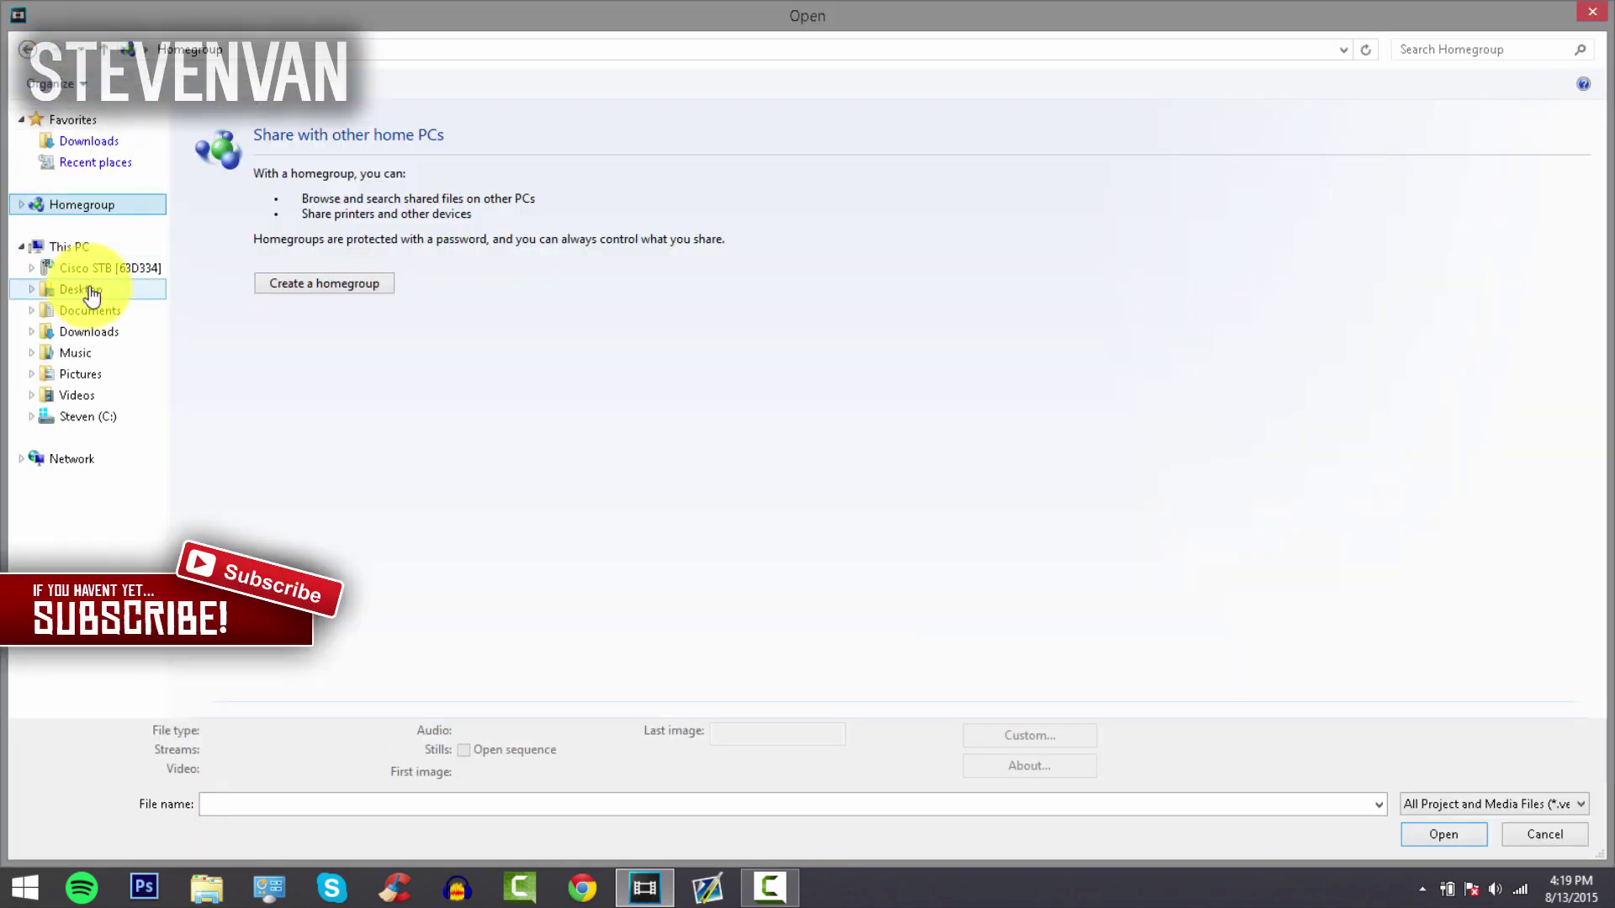
{"action": "left_click", "coordinate": [81, 288]}
{"action": "double_click", "coordinate": [331, 173]}
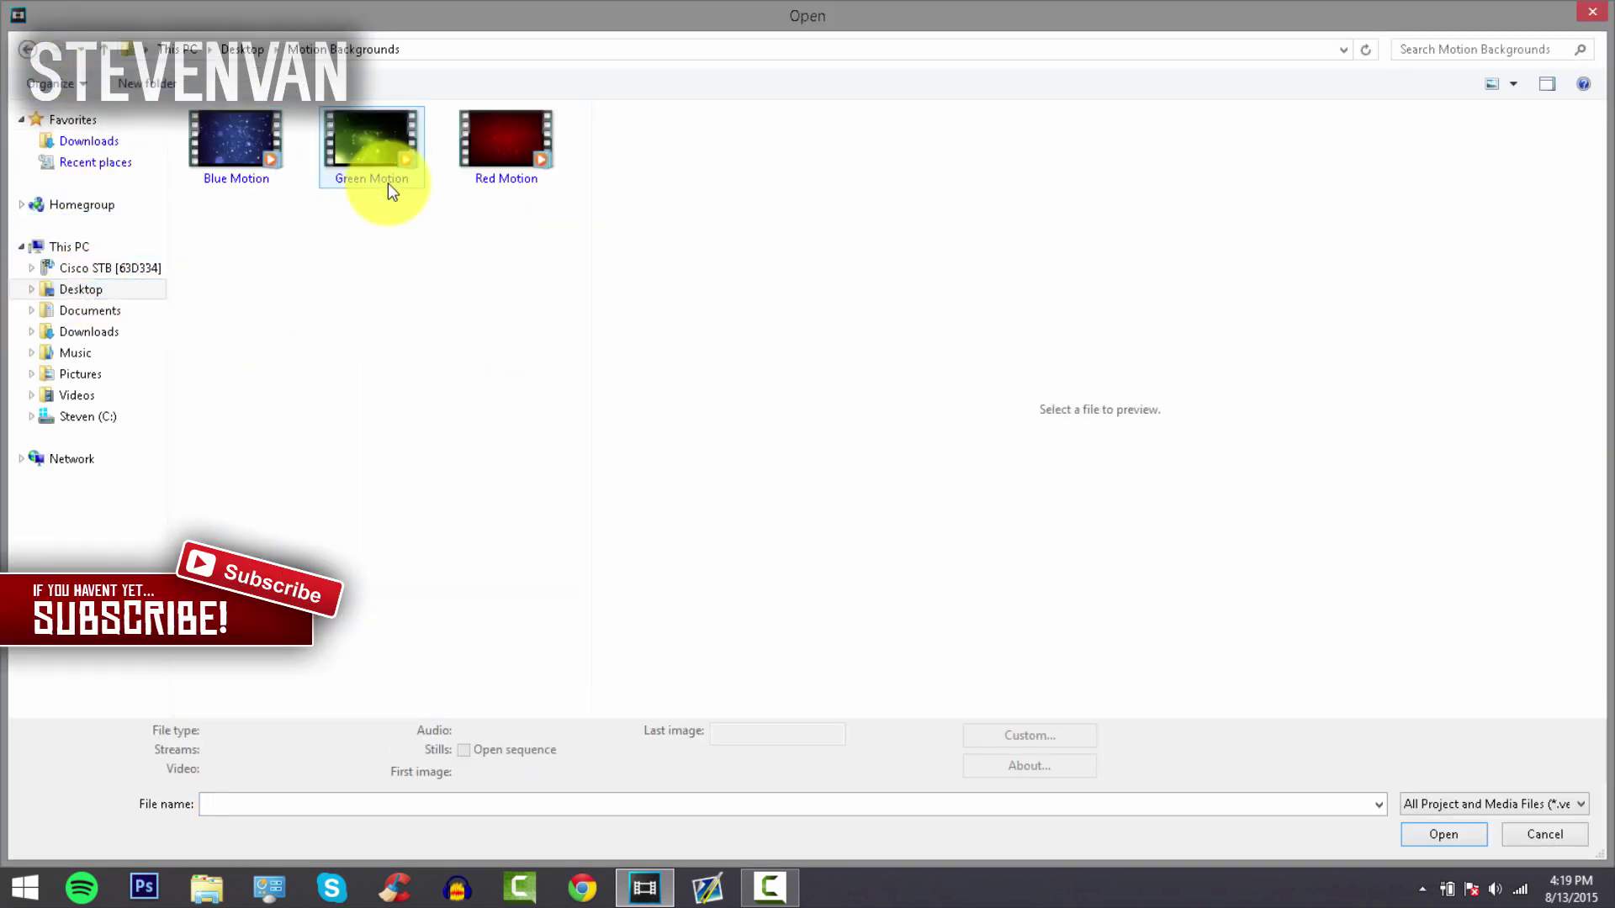
{"action": "left_click", "coordinate": [1576, 840]}
{"action": "left_click_drag", "start_coordinate": [1589, 732], "coordinate": [1592, 673]}
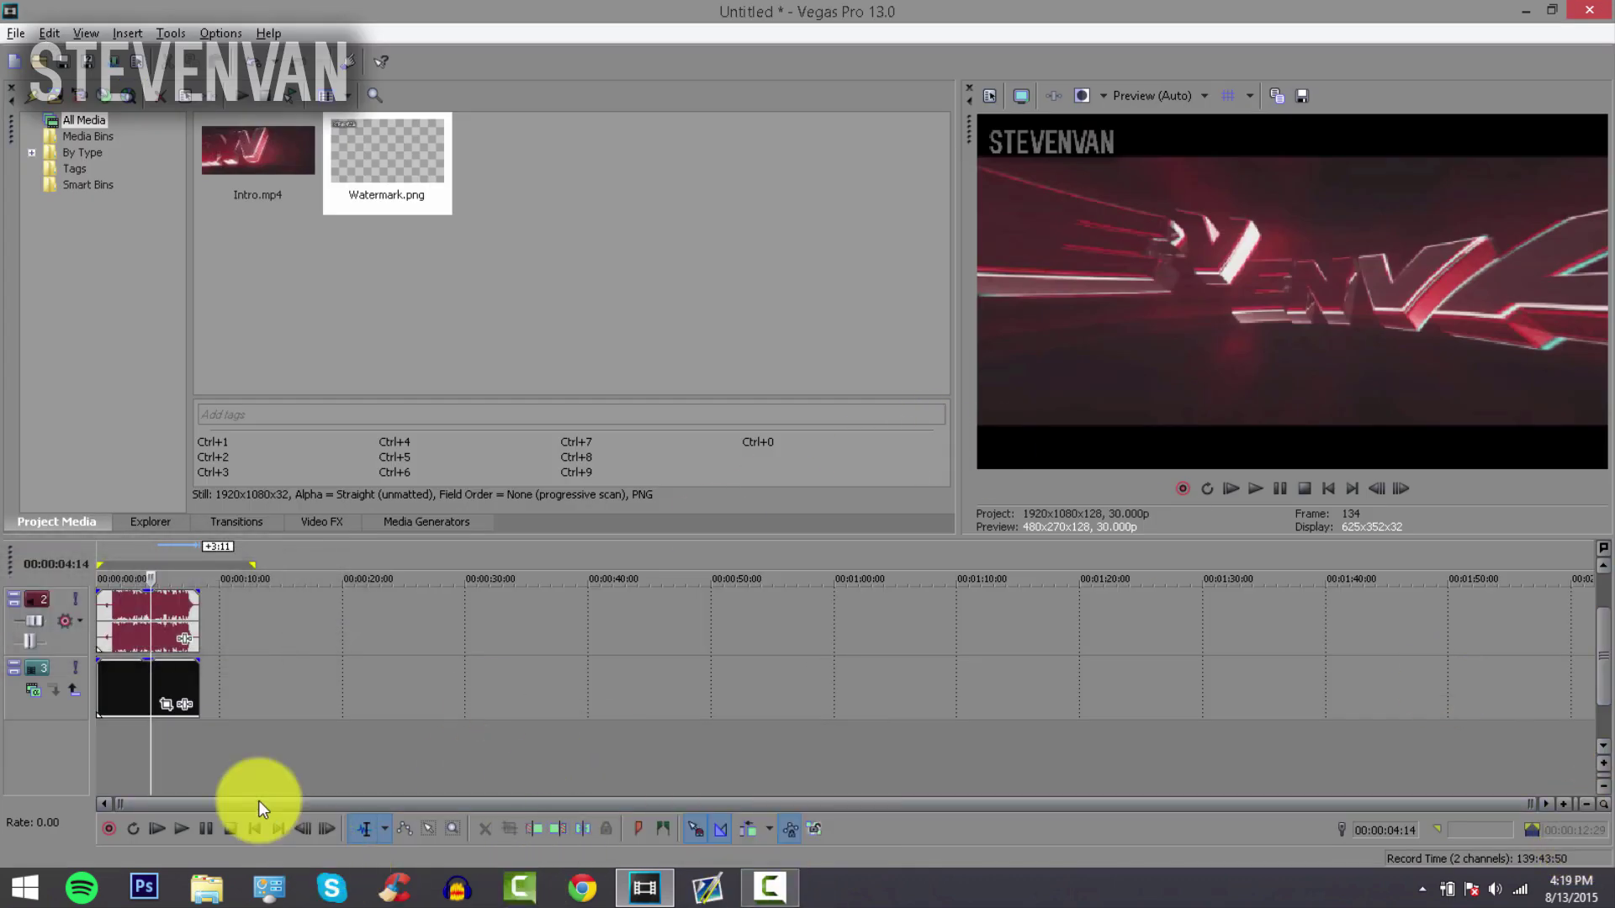
Play the intro and trim the loop region's end to the clip end.
{"action": "left_click", "coordinate": [103, 742]}
{"action": "key", "text": "space"}
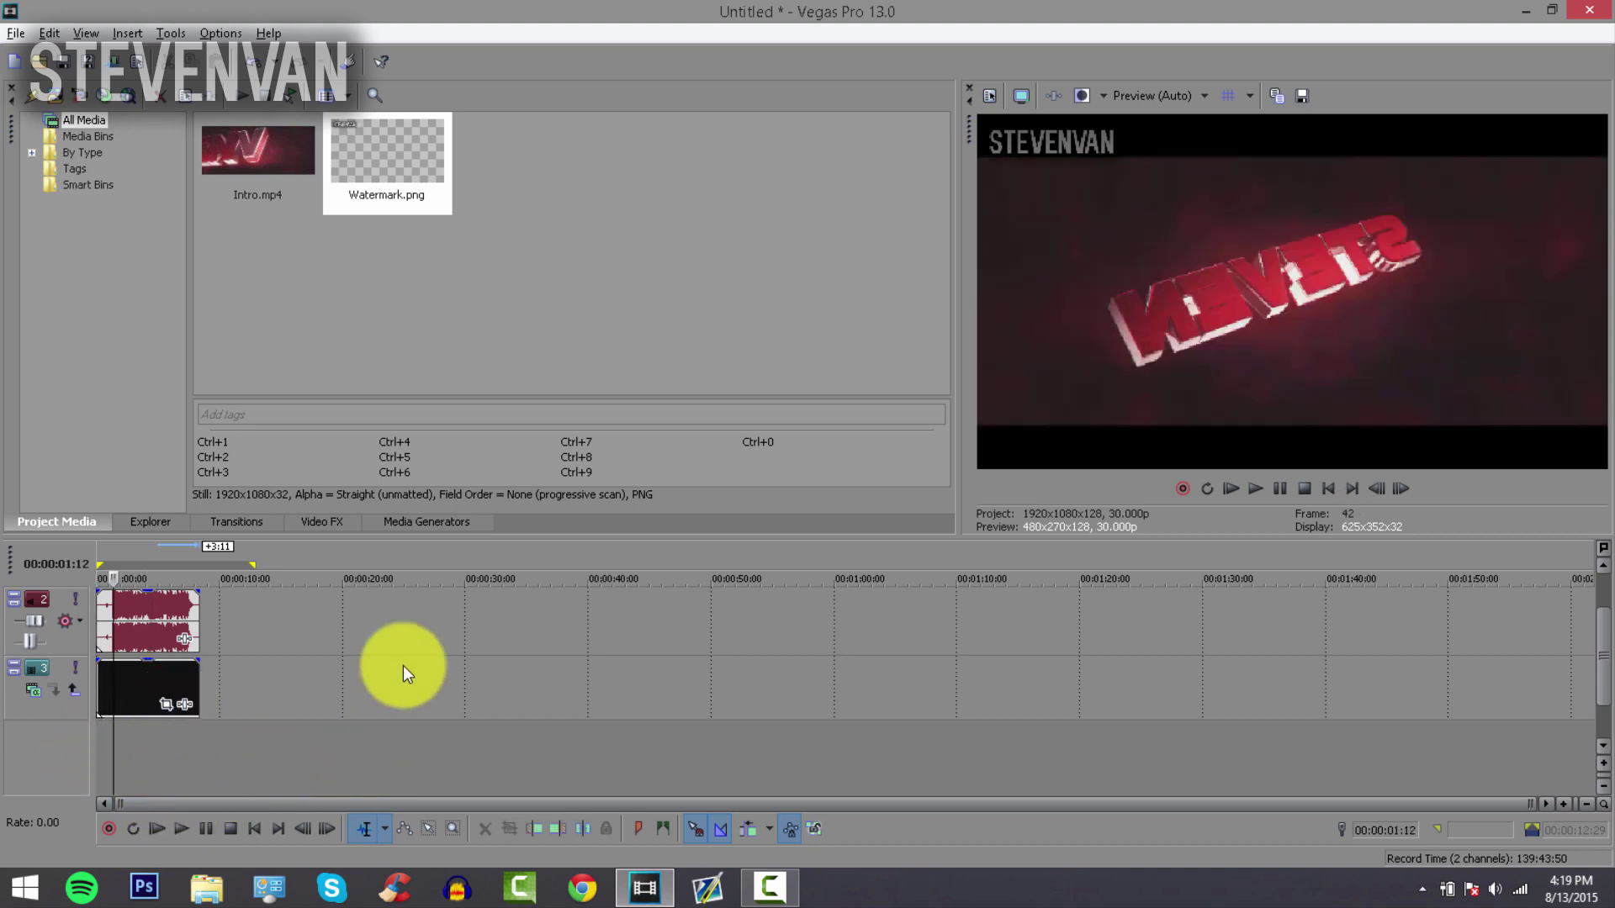
{"action": "left_click", "coordinate": [411, 654]}
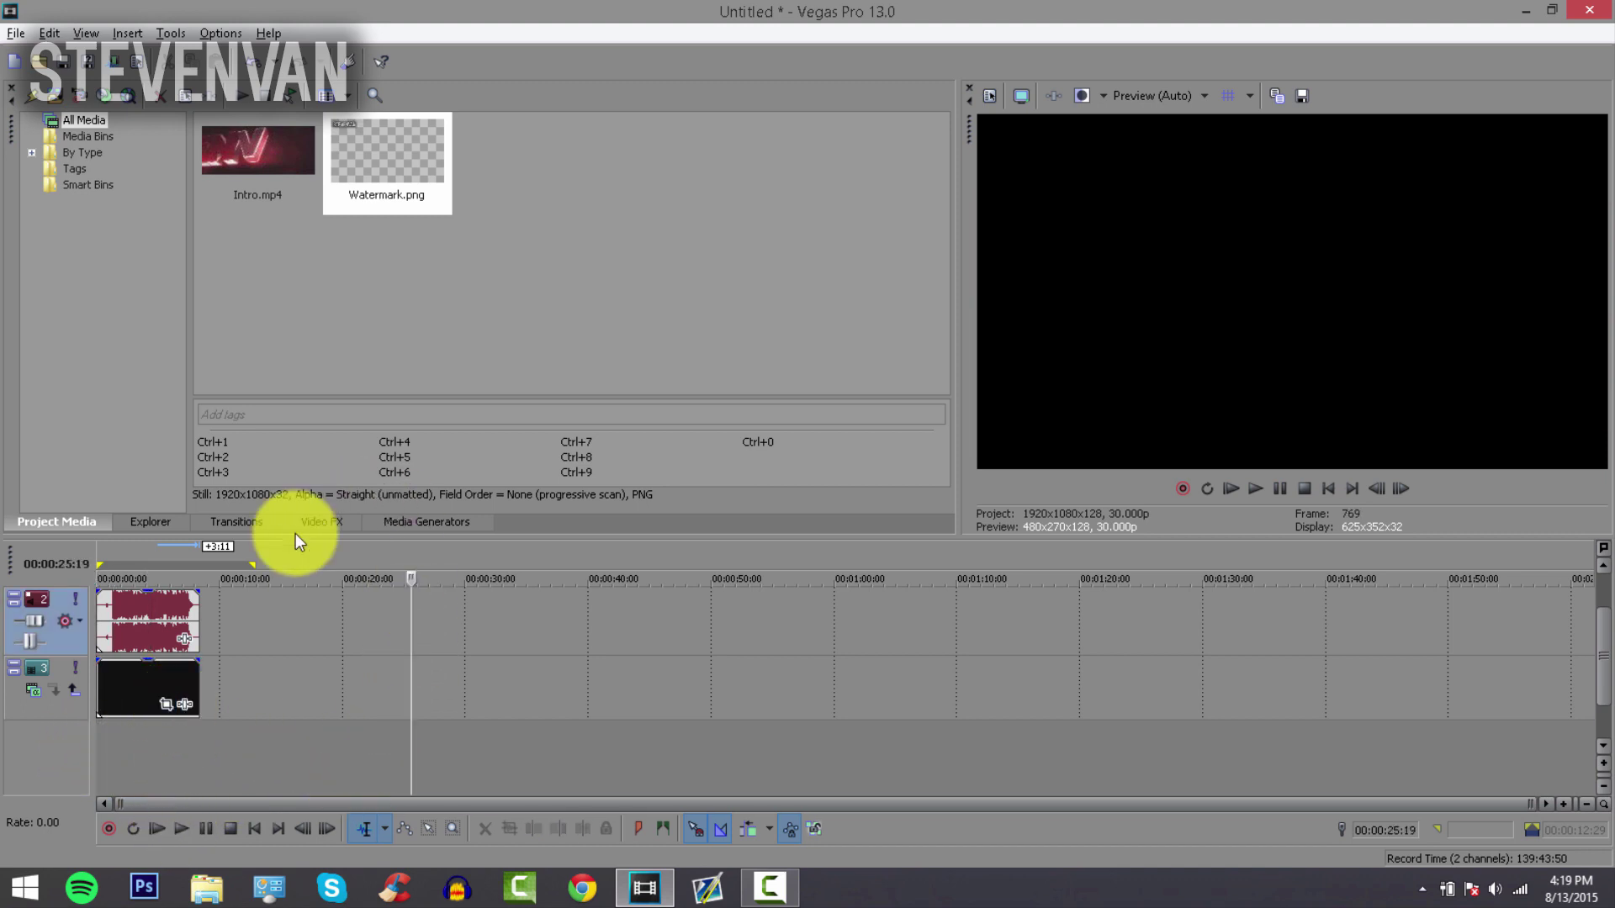
{"action": "left_click", "coordinate": [249, 548]}
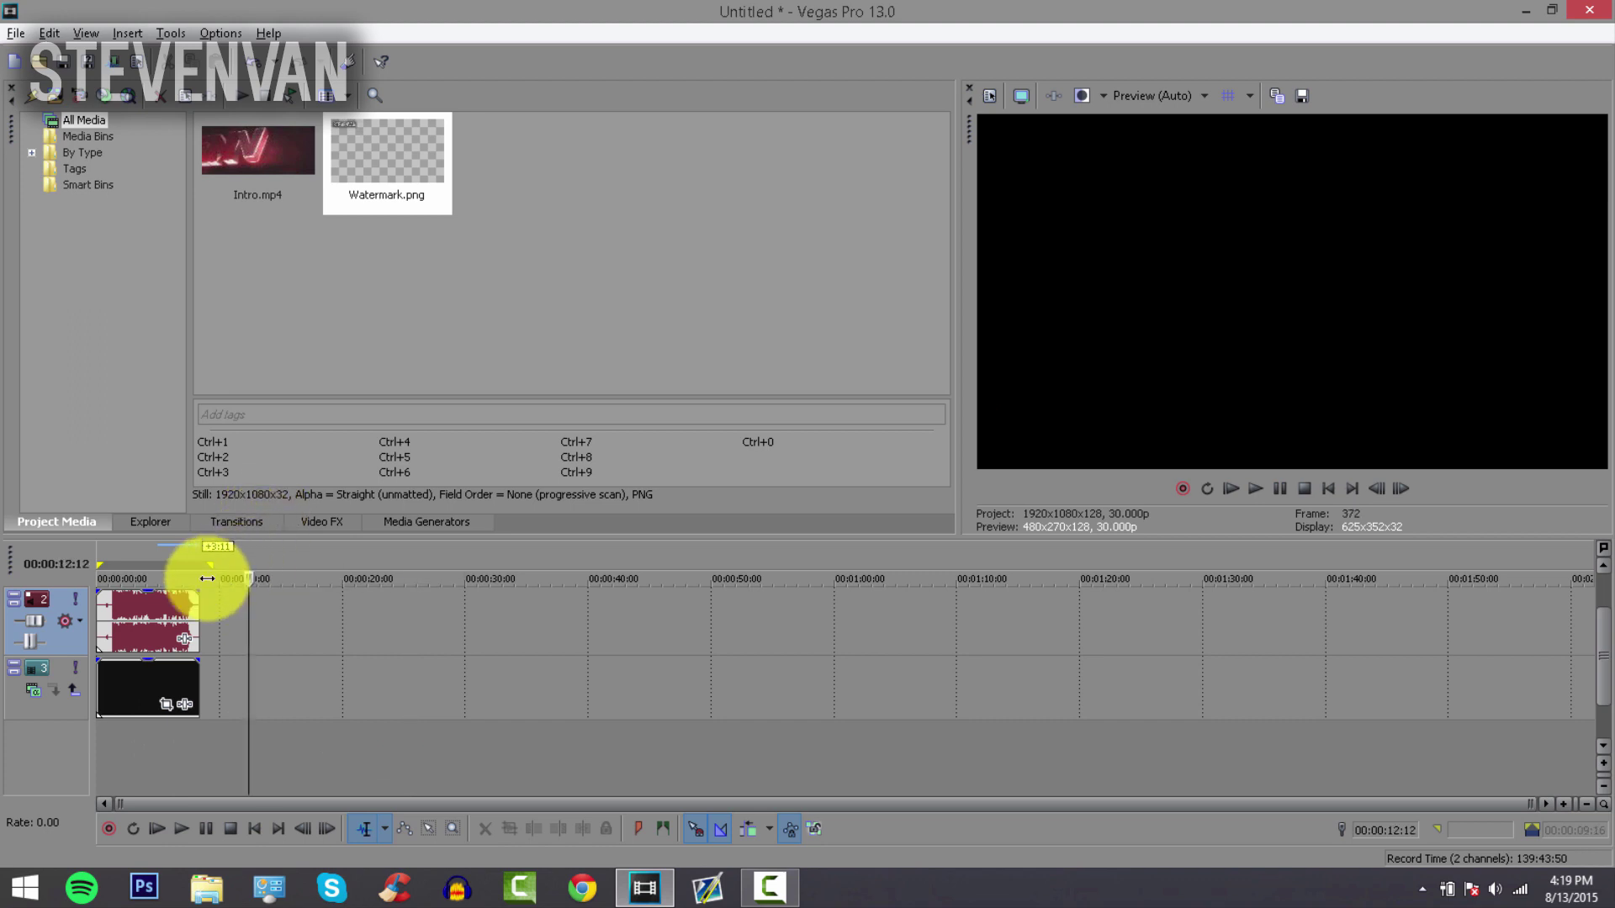
{"action": "left_click_drag", "start_coordinate": [207, 579], "coordinate": [199, 593]}
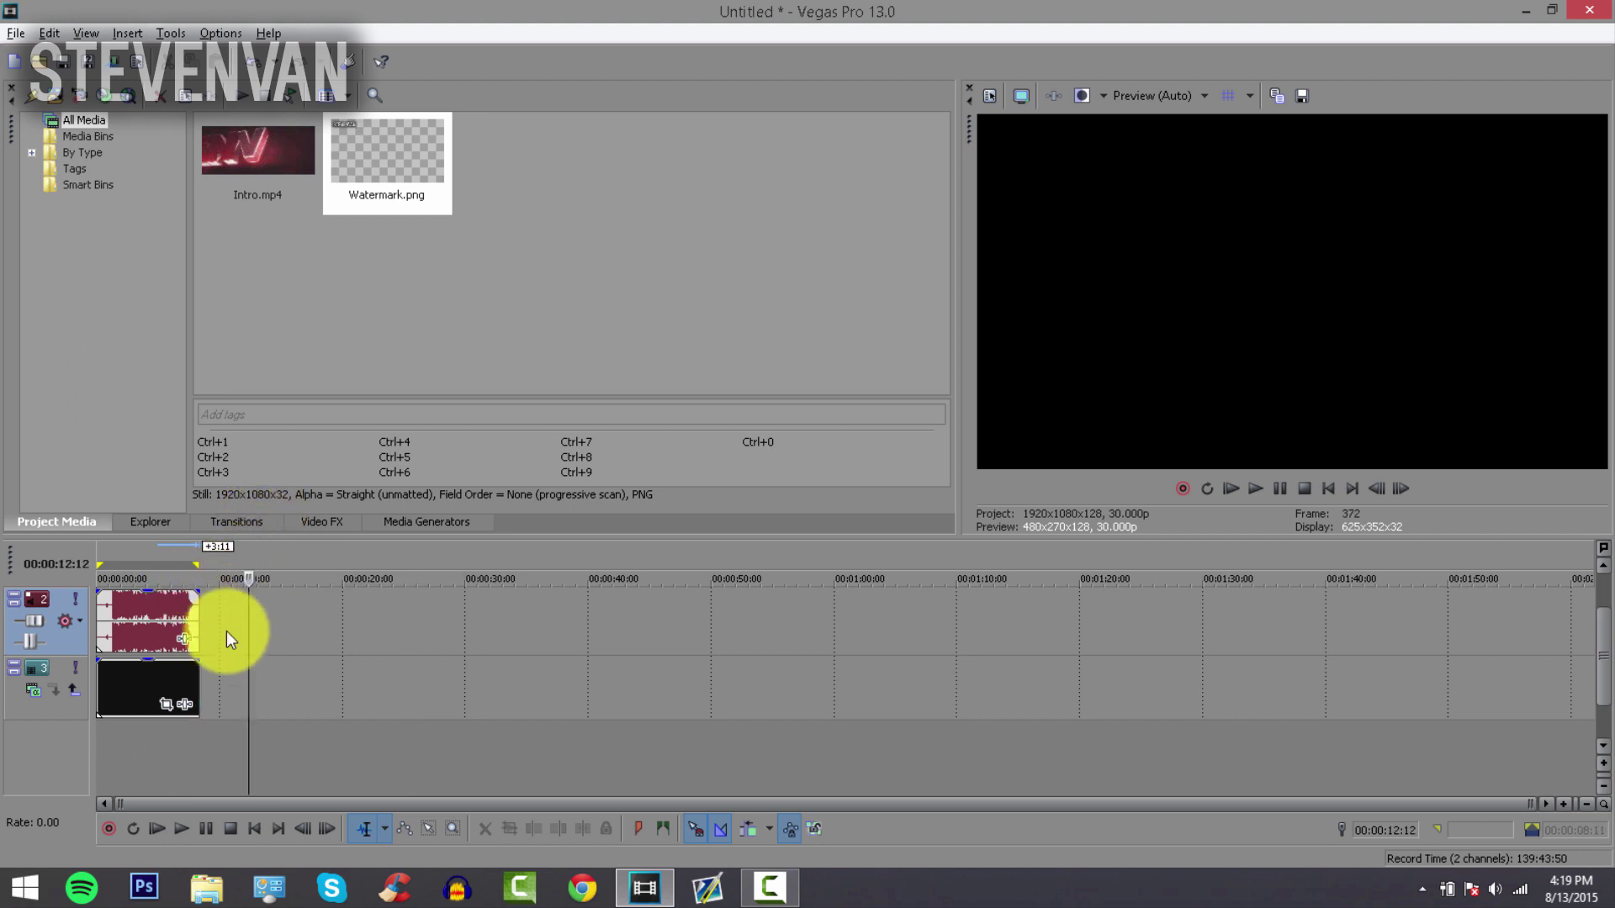
{"action": "left_click", "coordinate": [200, 668]}
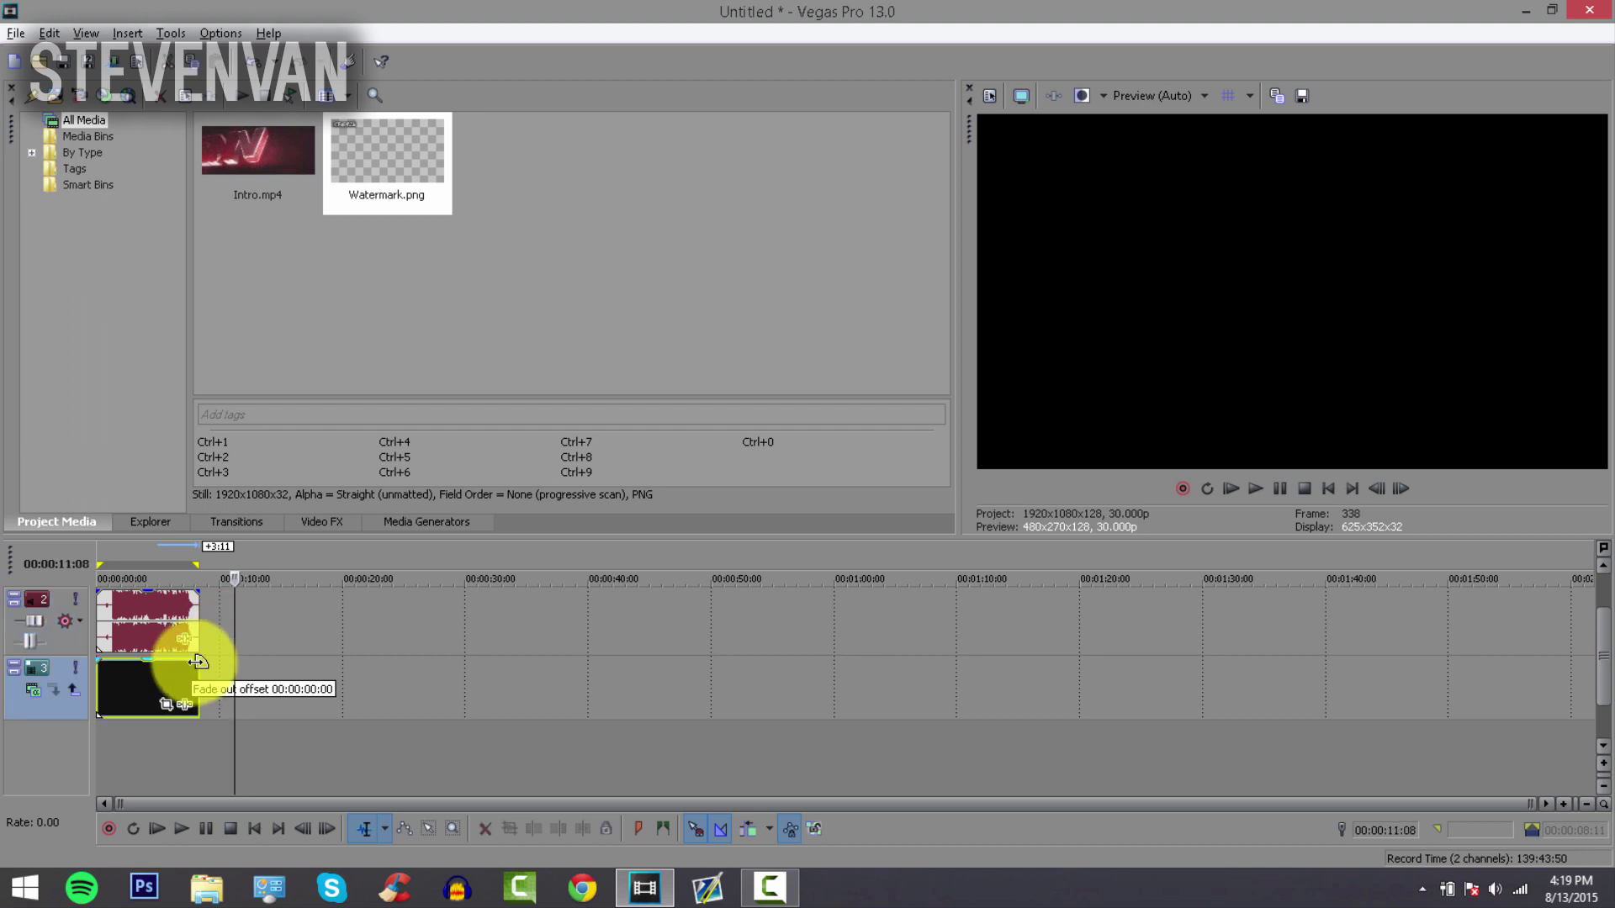
{"action": "left_click", "coordinate": [163, 755]}
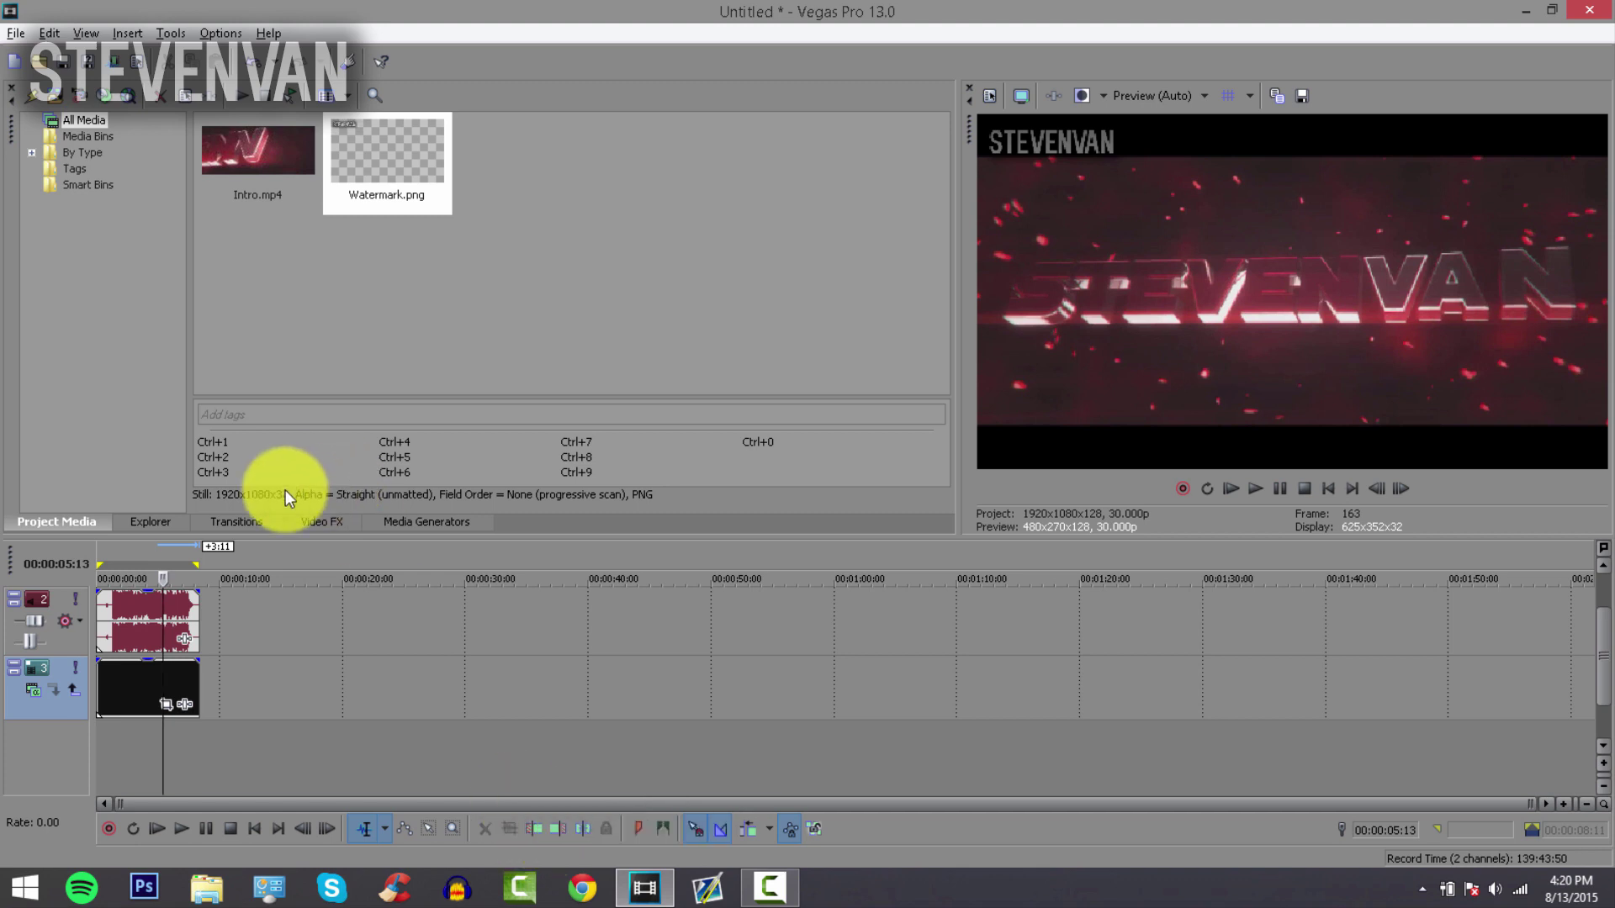
Set the time selection to span the intro from 0 to 00:00:08:11.
{"action": "left_click_drag", "start_coordinate": [195, 760], "coordinate": [463, 626]}
{"action": "left_click", "coordinate": [519, 688]}
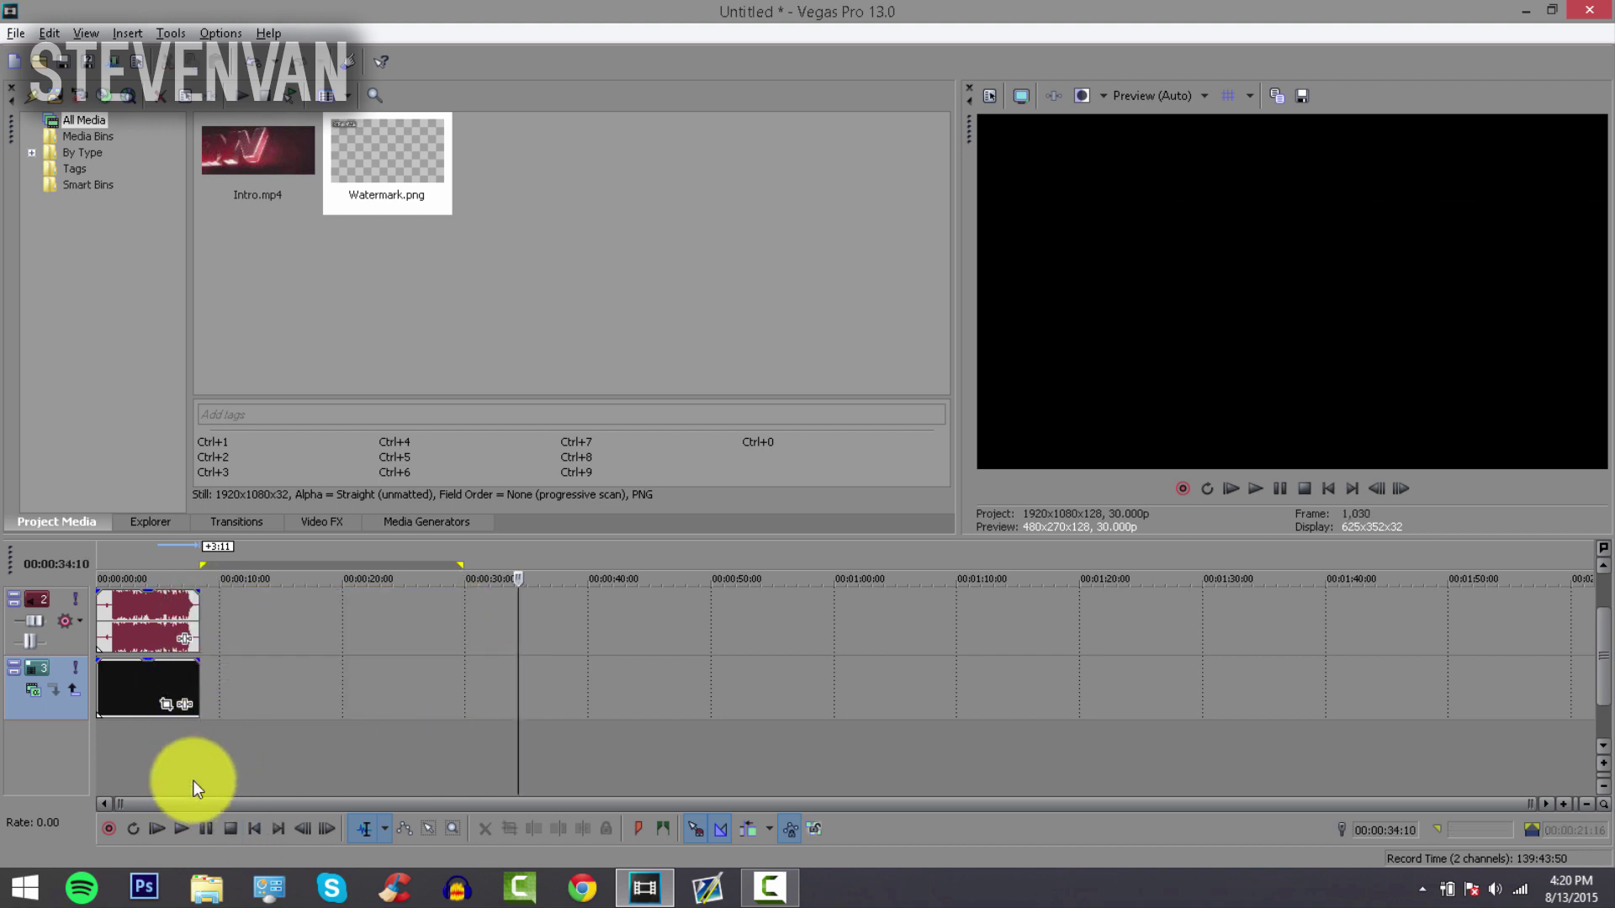
{"action": "left_click_drag", "start_coordinate": [195, 780], "coordinate": [360, 690]}
{"action": "double_click", "coordinate": [174, 562]}
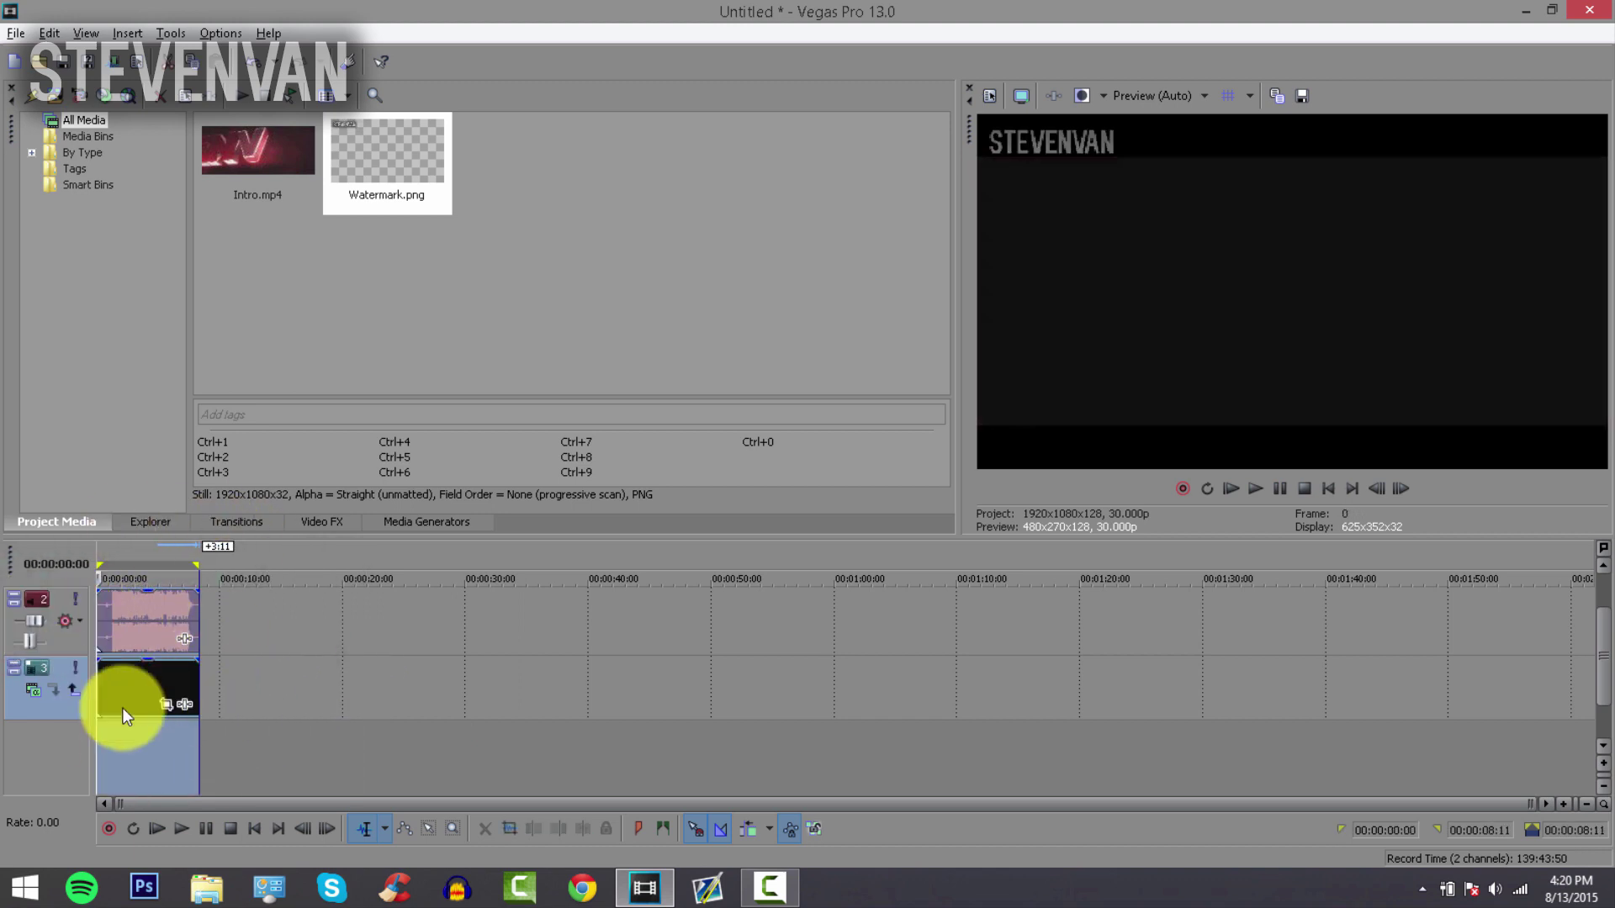
{"action": "left_click", "coordinate": [331, 757]}
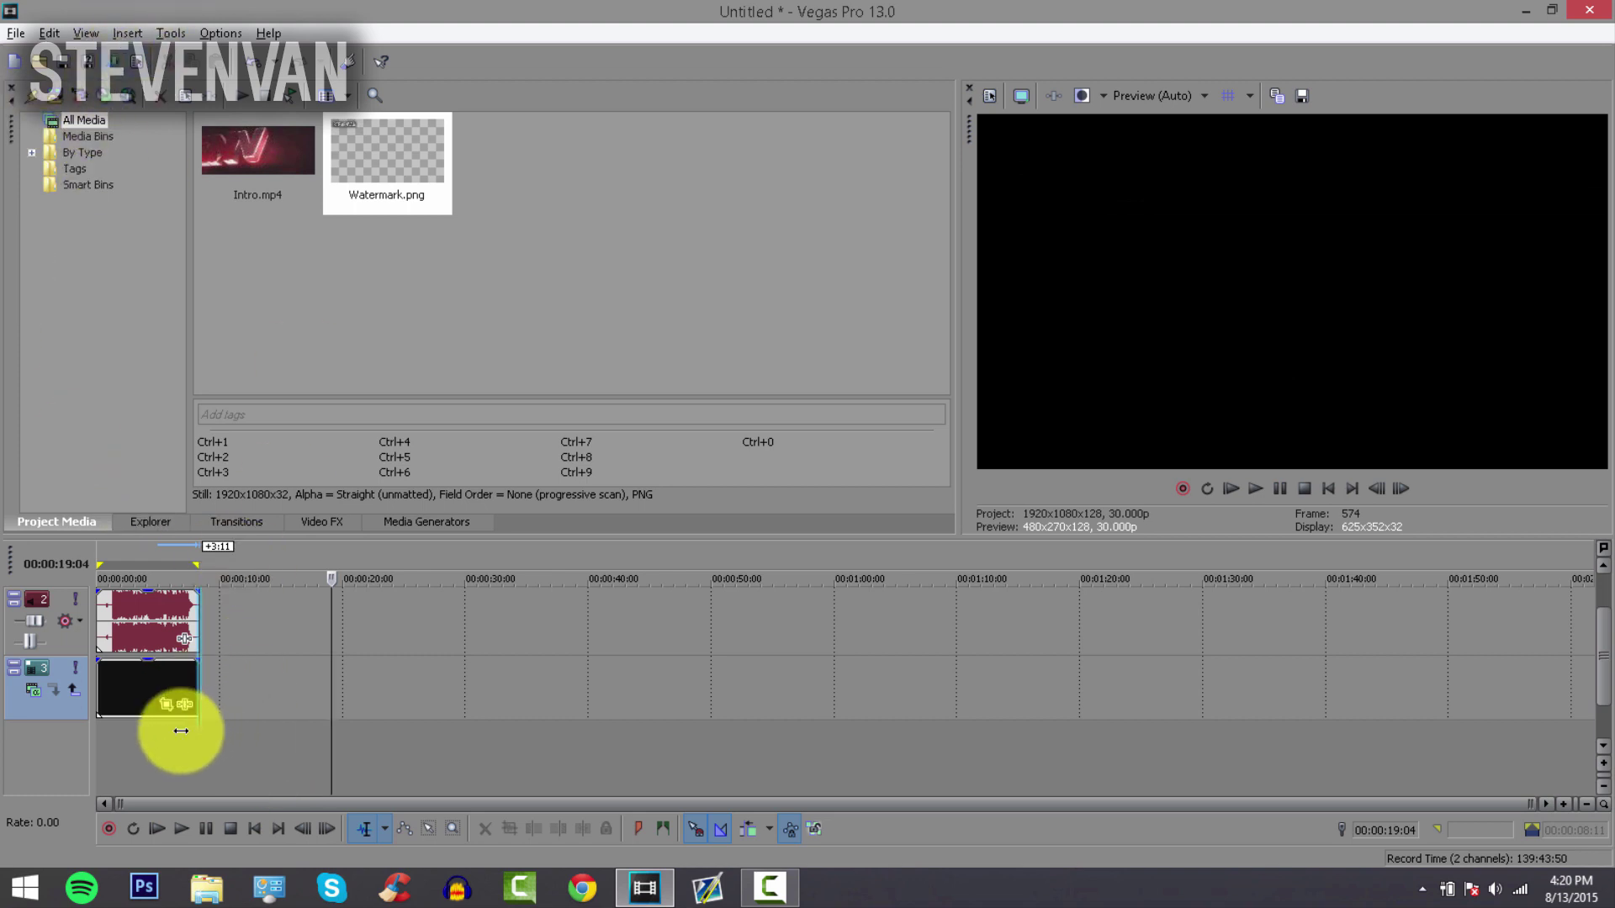
{"action": "left_click", "coordinate": [351, 734]}
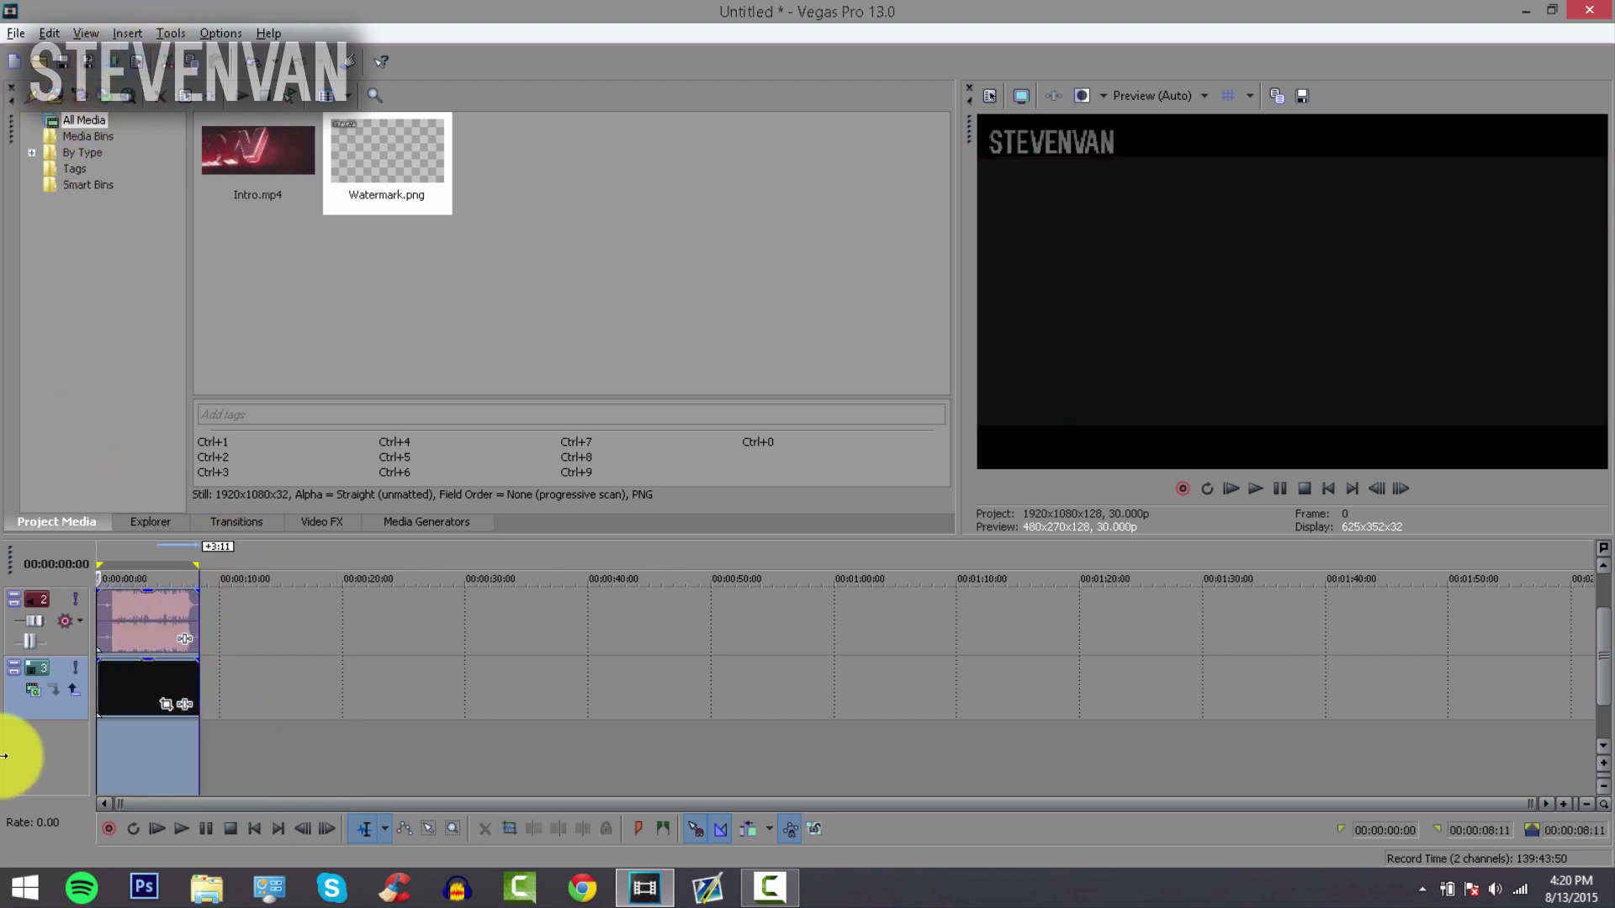
{"action": "left_click_drag", "start_coordinate": [205, 761], "coordinate": [49, 734]}
{"action": "left_click", "coordinate": [291, 751]}
{"action": "left_click_drag", "start_coordinate": [197, 761], "coordinate": [14, 743]}
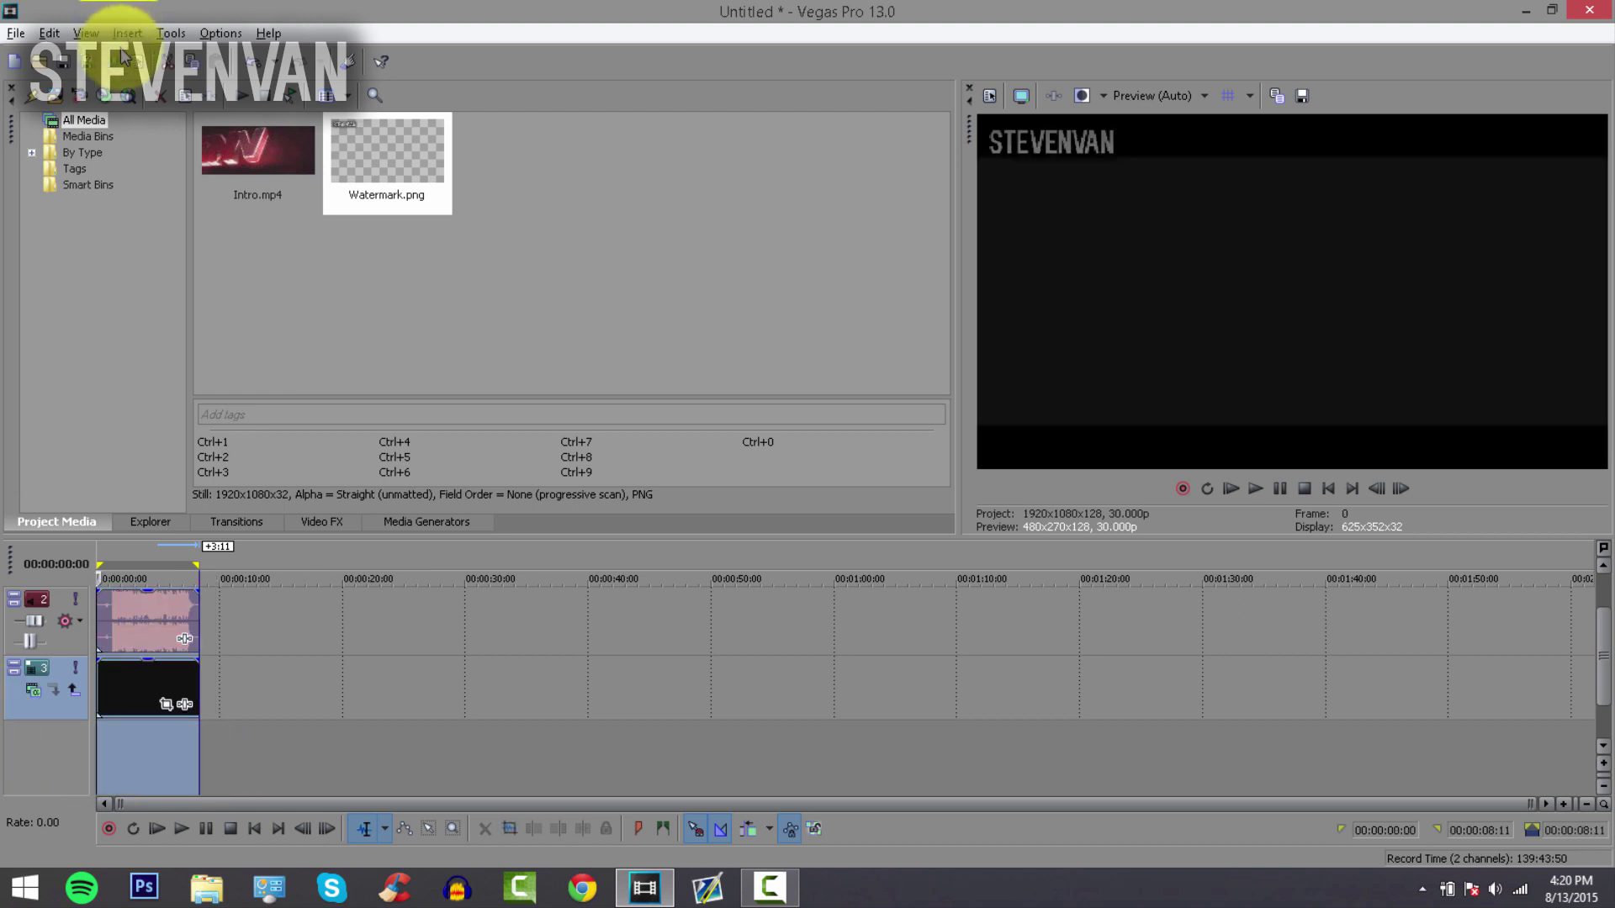
In Render As, choose the MainConcept AVC/AAC Internet HD 1080p template.
{"action": "left_click", "coordinate": [15, 35]}
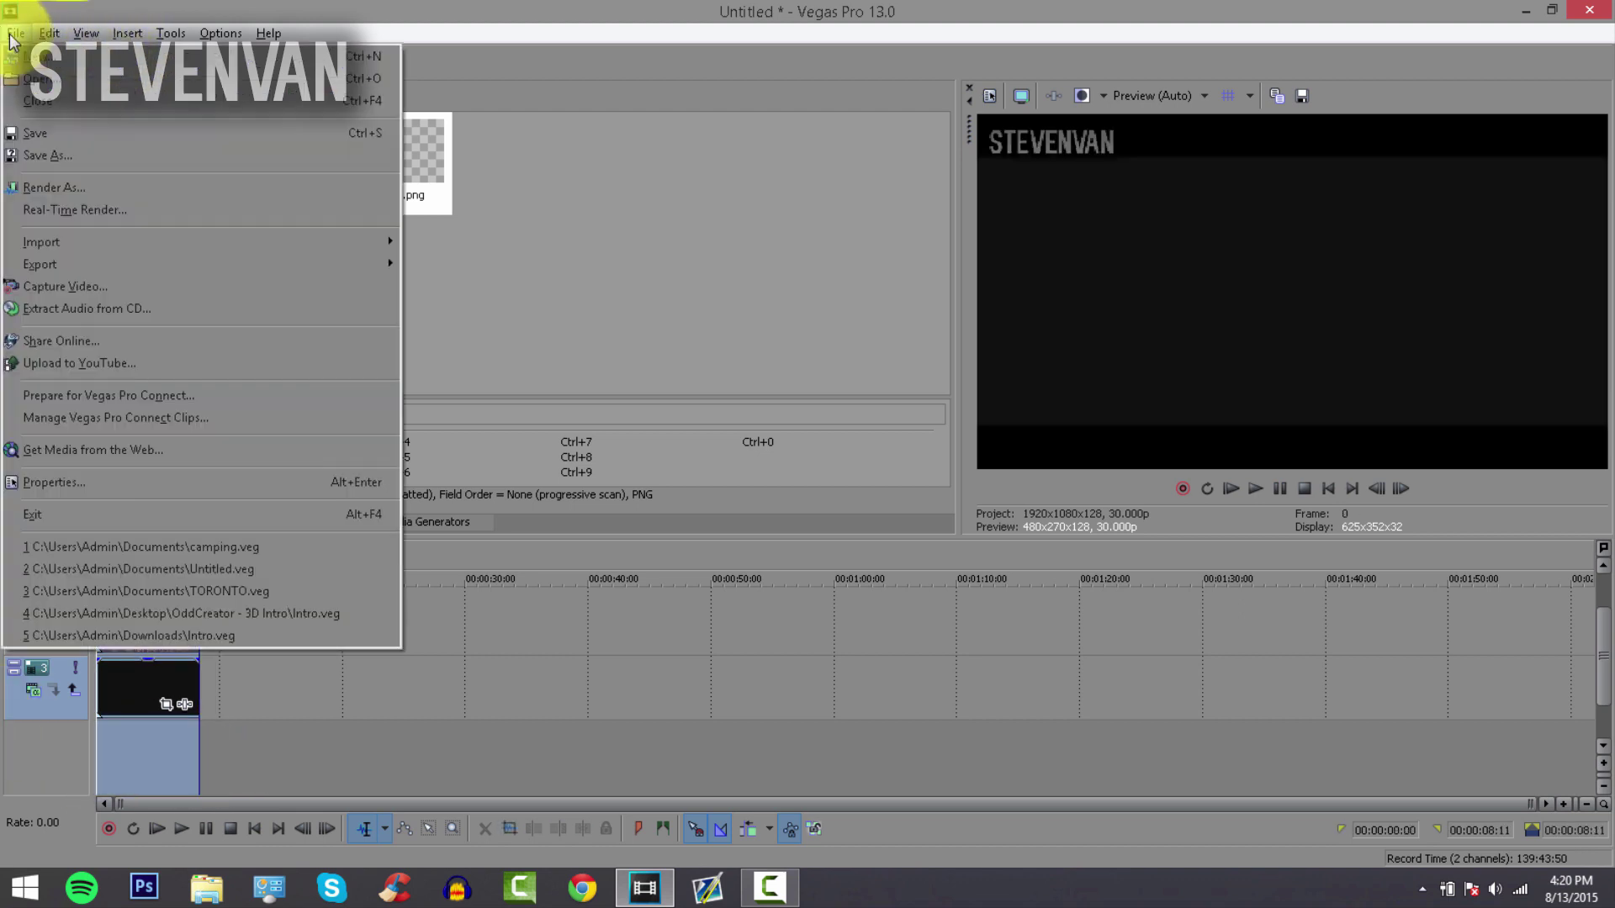
{"action": "left_click", "coordinate": [15, 35]}
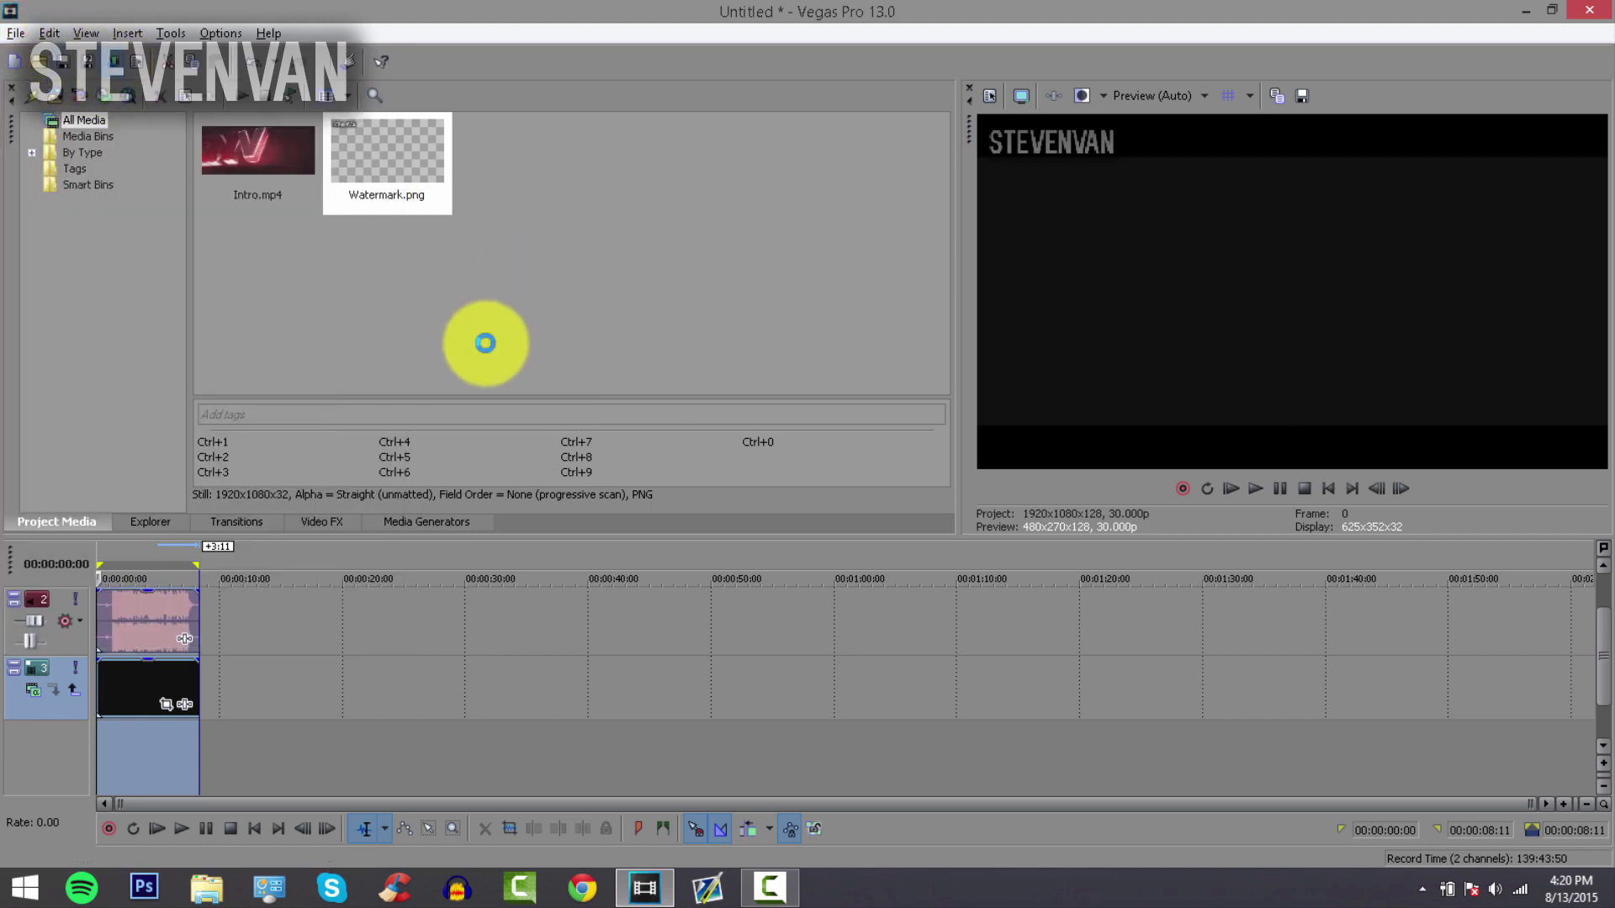
{"action": "key", "text": "alt+f"}
{"action": "key", "text": "r"}
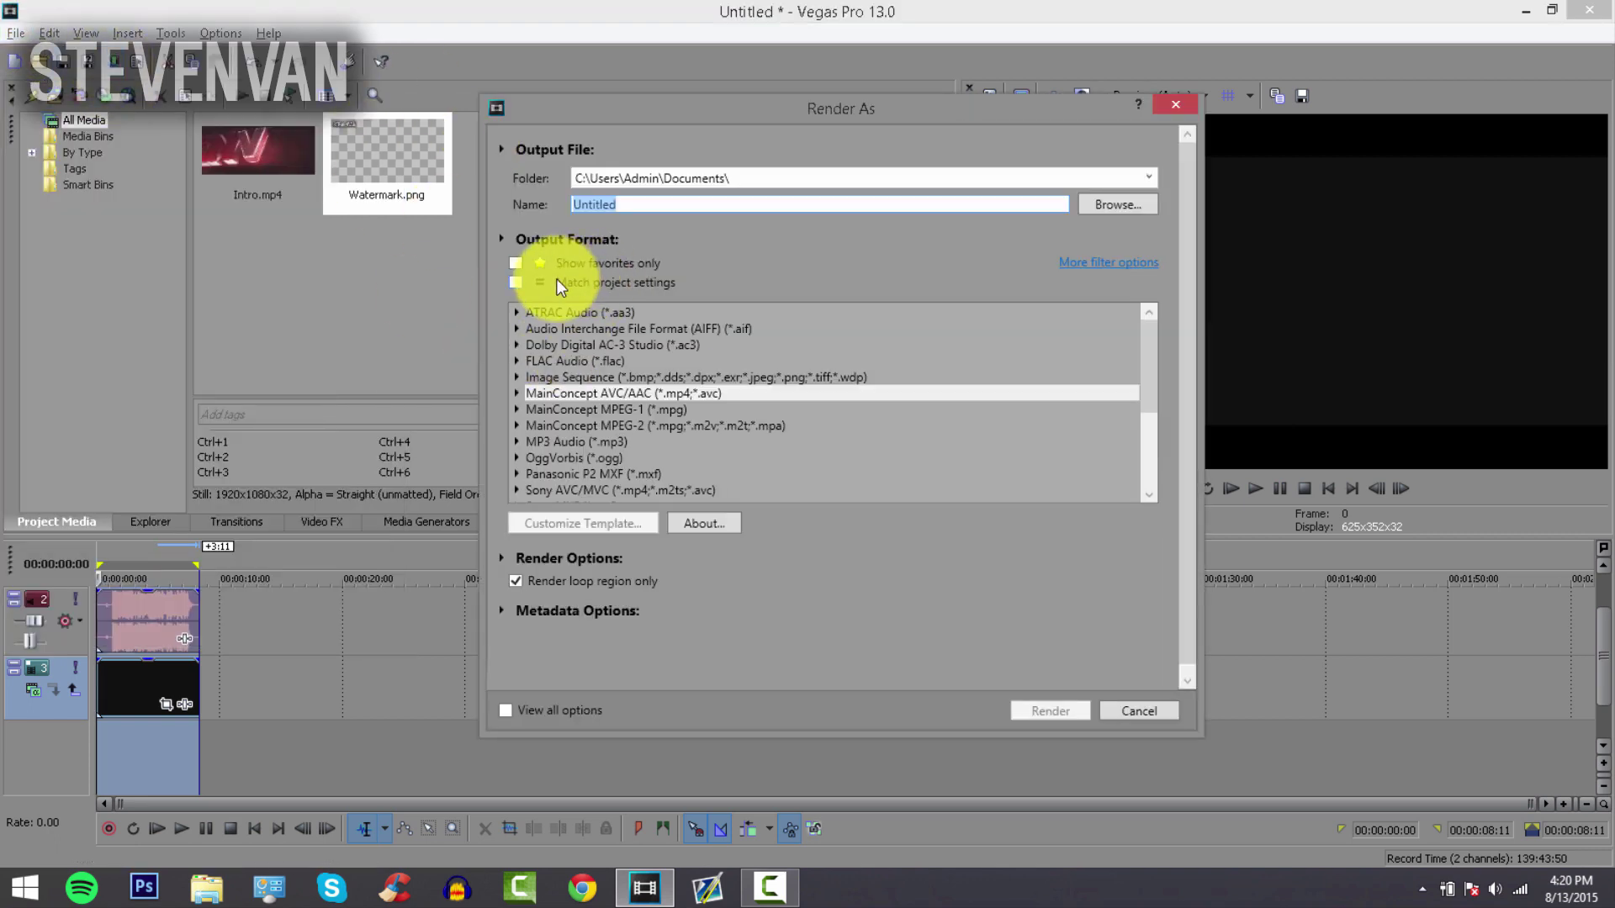
{"action": "left_click", "coordinate": [521, 396]}
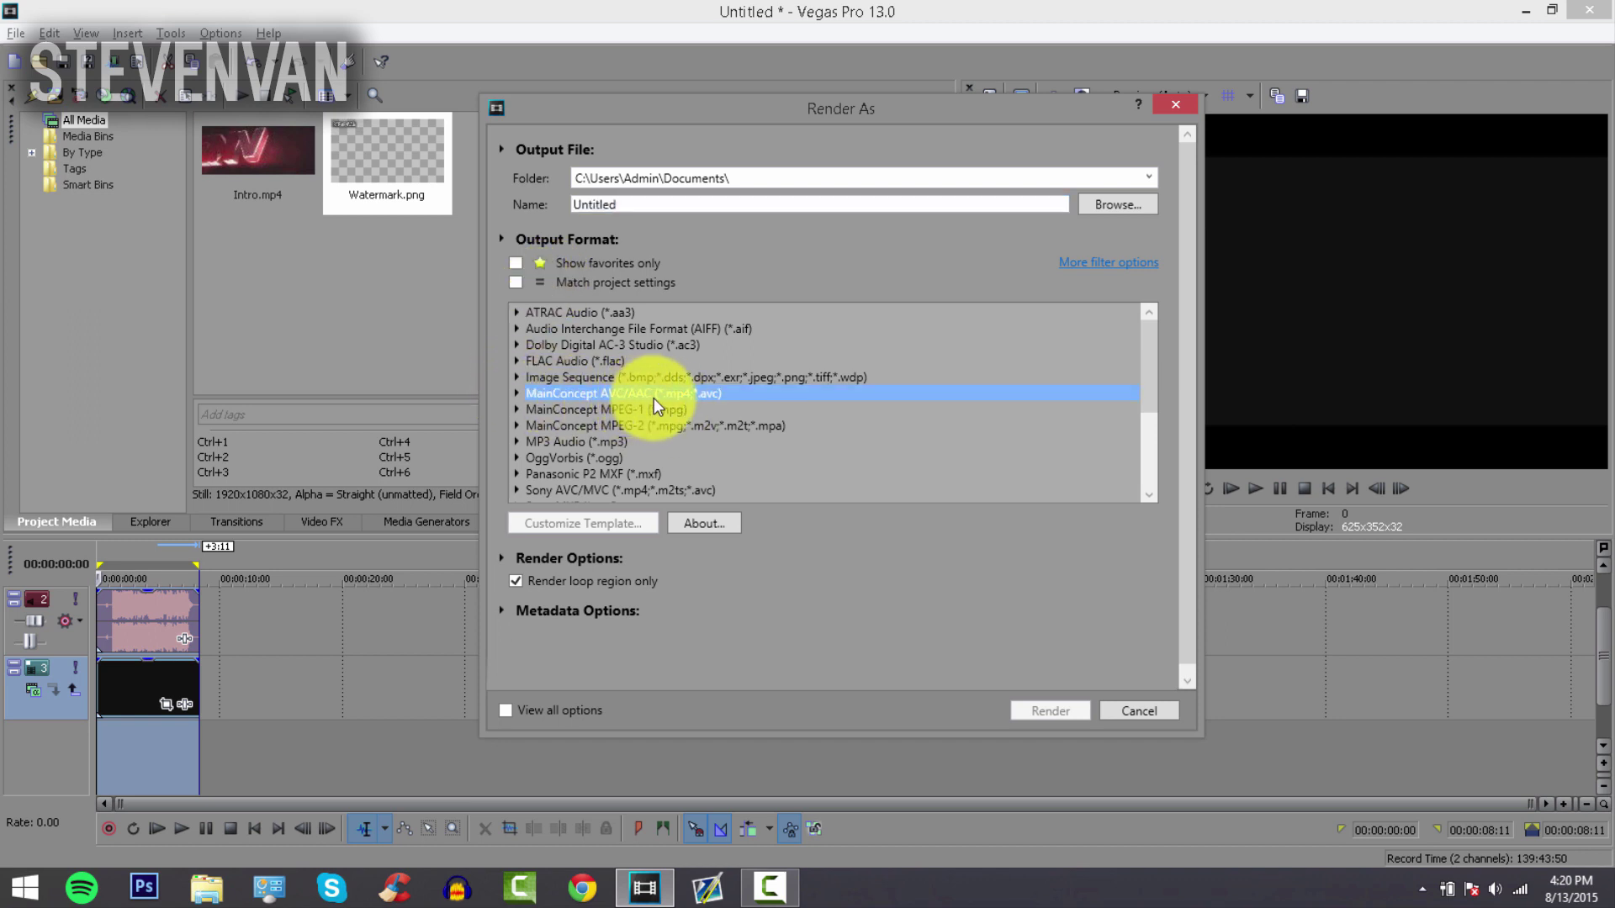
{"action": "left_click", "coordinate": [516, 393]}
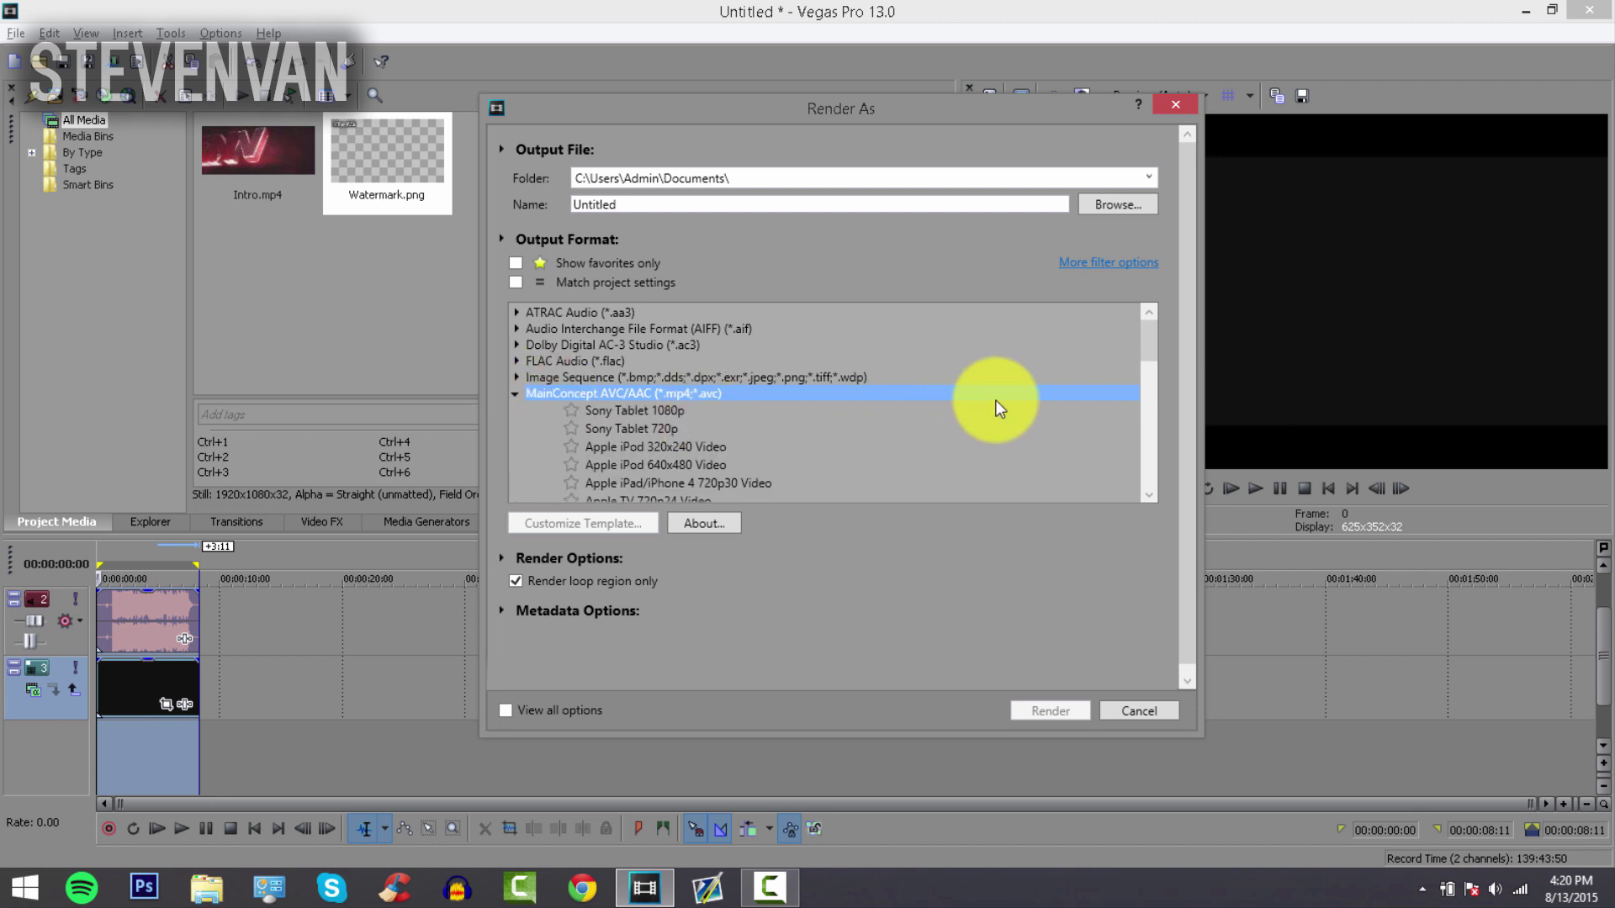
{"action": "left_click_drag", "start_coordinate": [1146, 346], "coordinate": [1146, 386]}
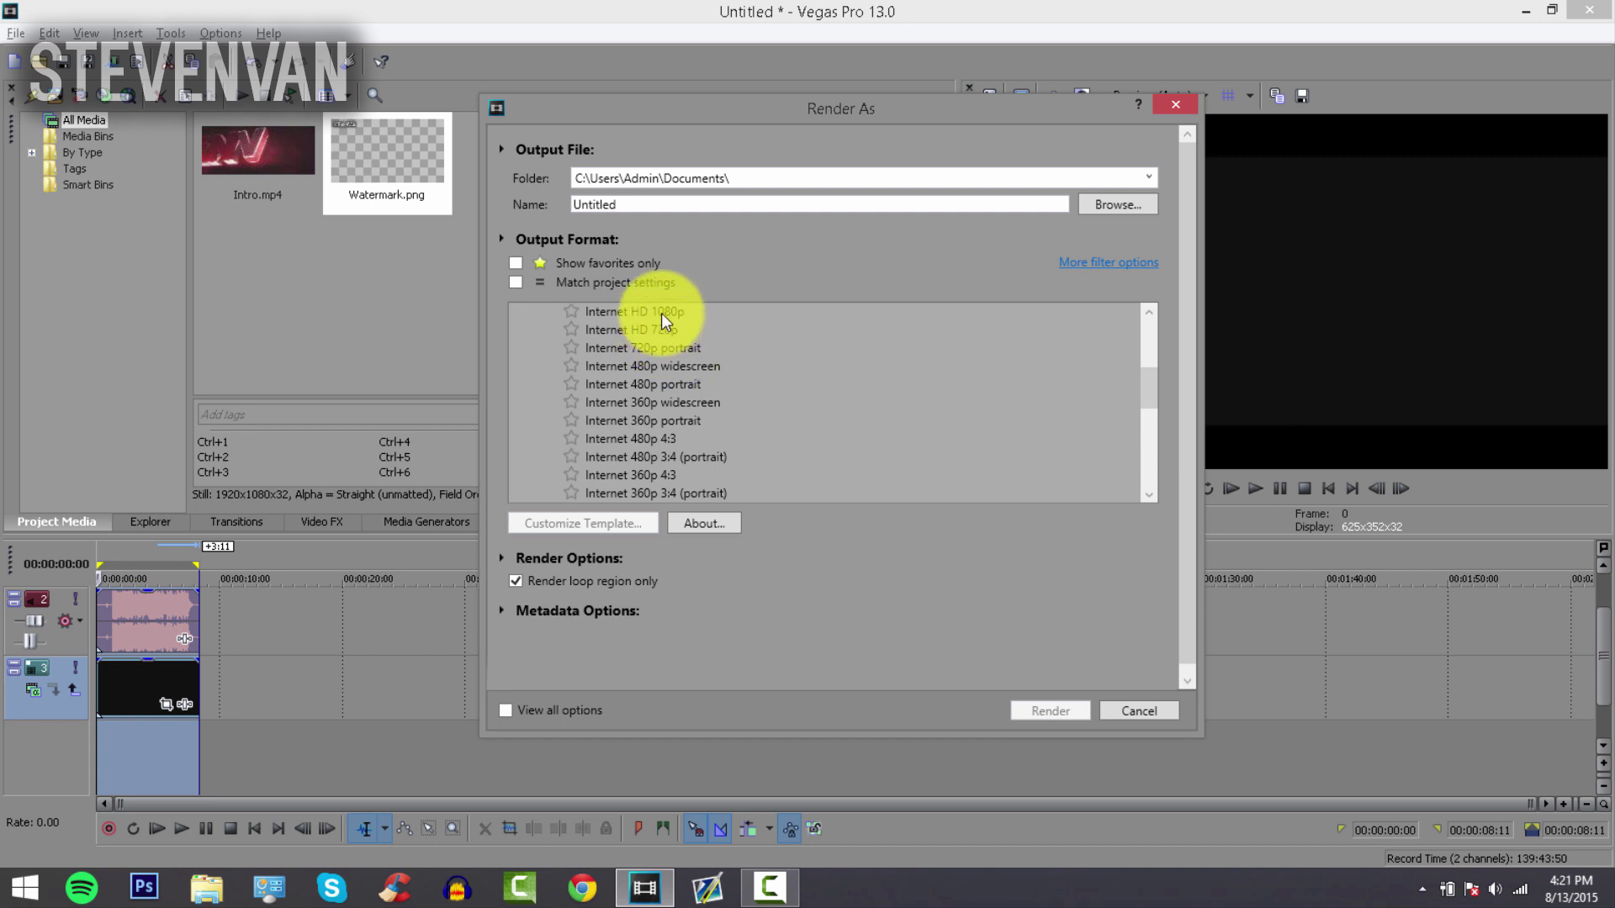
{"action": "left_click", "coordinate": [663, 314]}
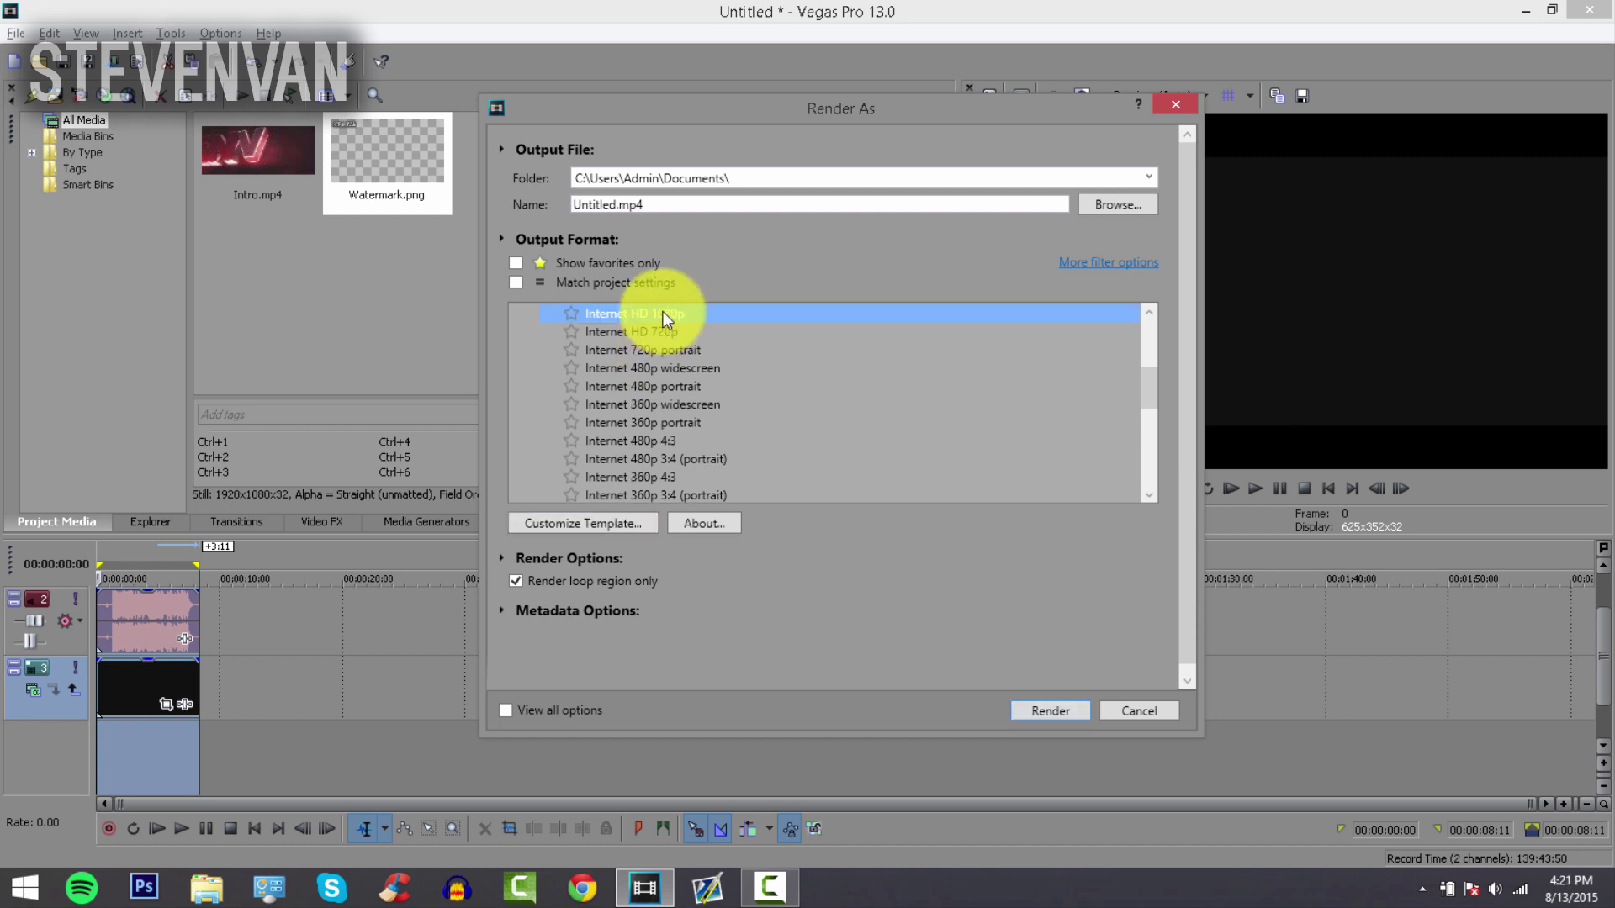
Customize the template's Project settings to Best video rendering quality.
{"action": "left_click", "coordinate": [637, 538]}
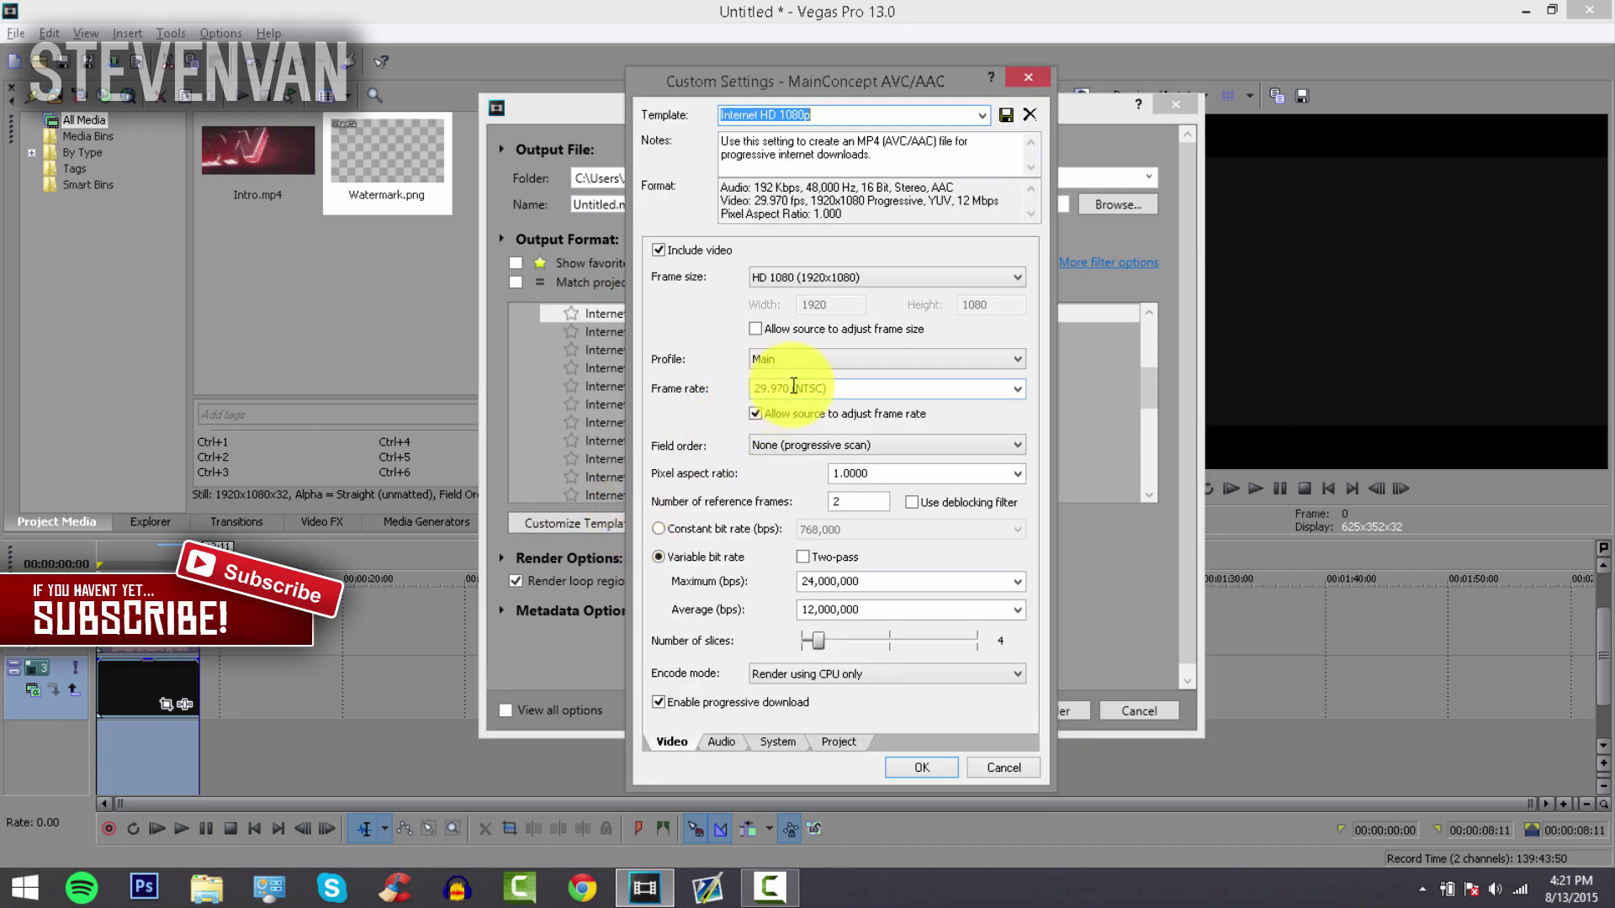
{"action": "left_click", "coordinate": [838, 743]}
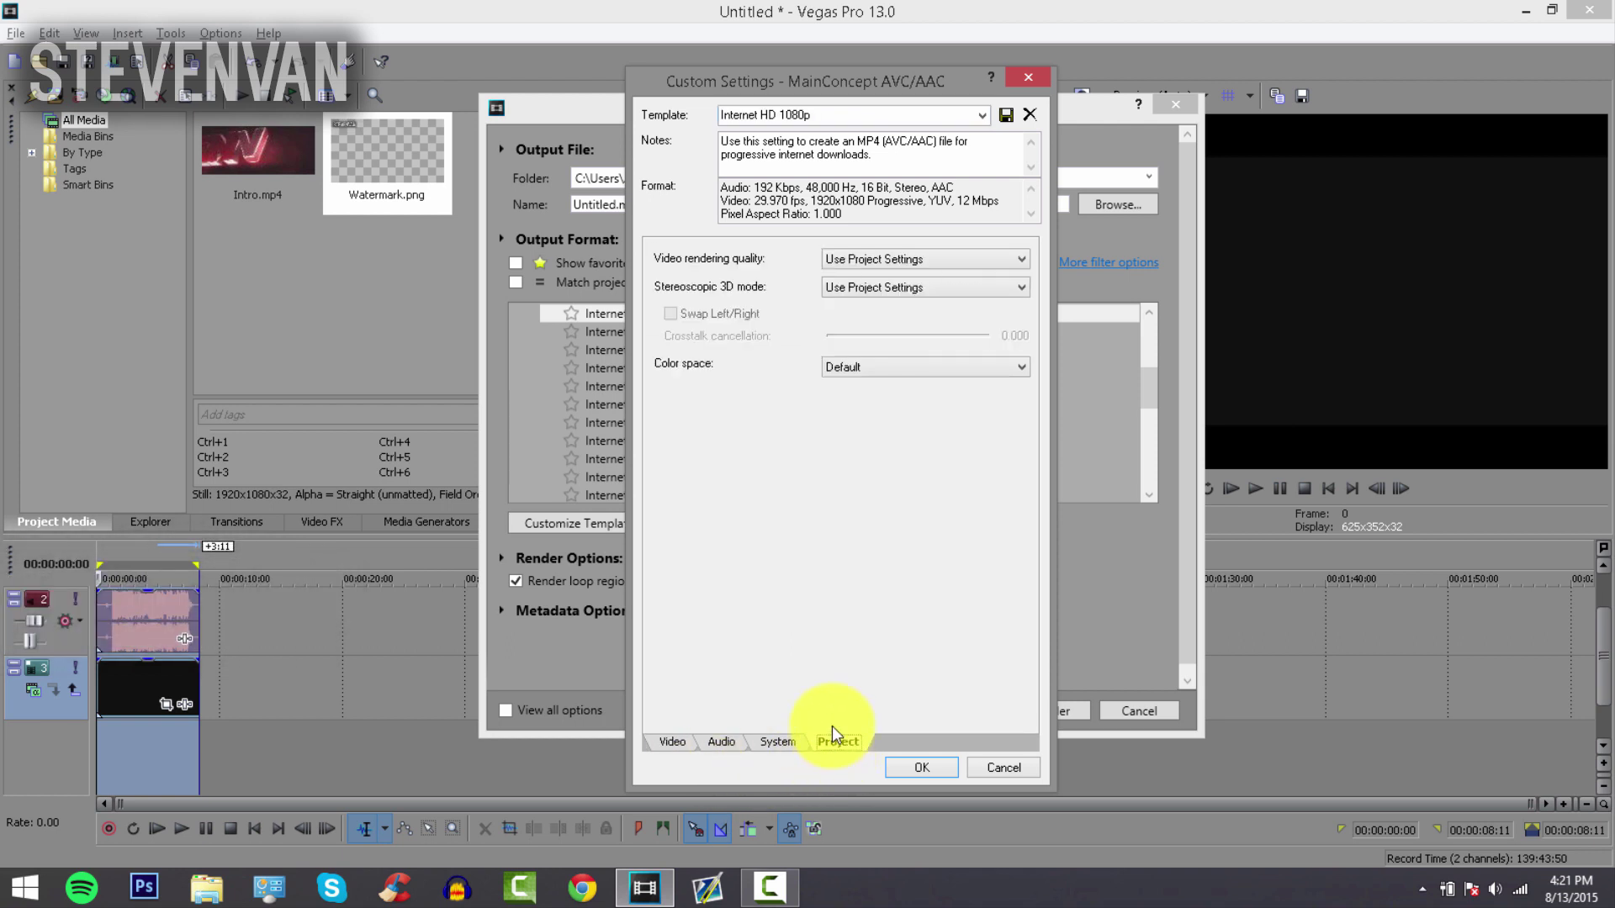
{"action": "left_click", "coordinate": [859, 261]}
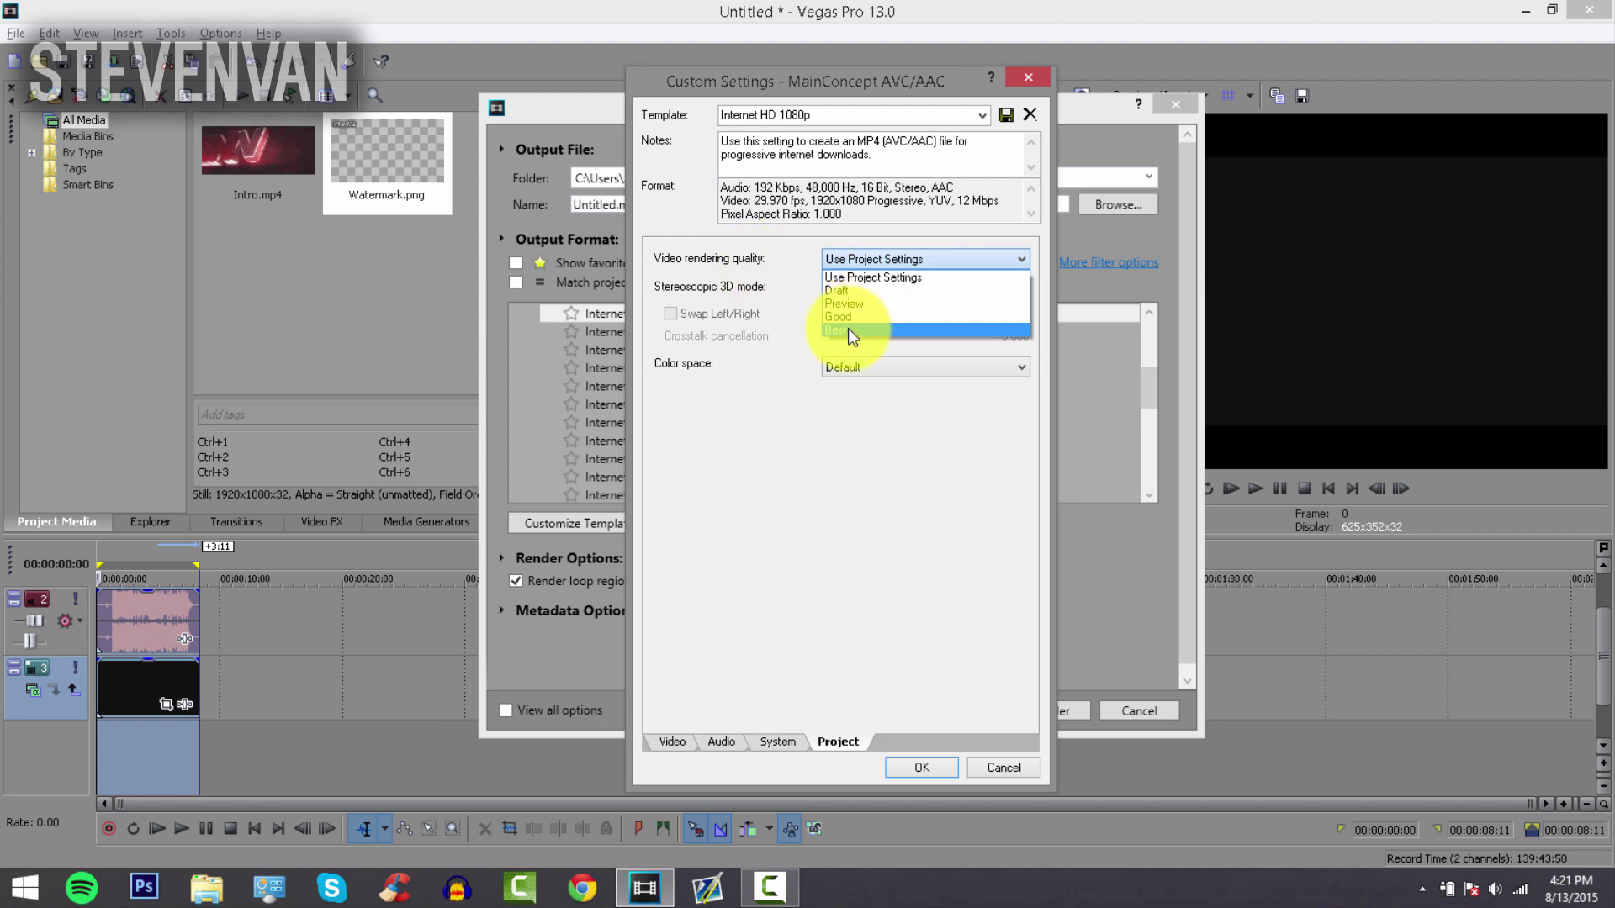
{"action": "left_click", "coordinate": [951, 330]}
{"action": "left_click", "coordinate": [930, 767]}
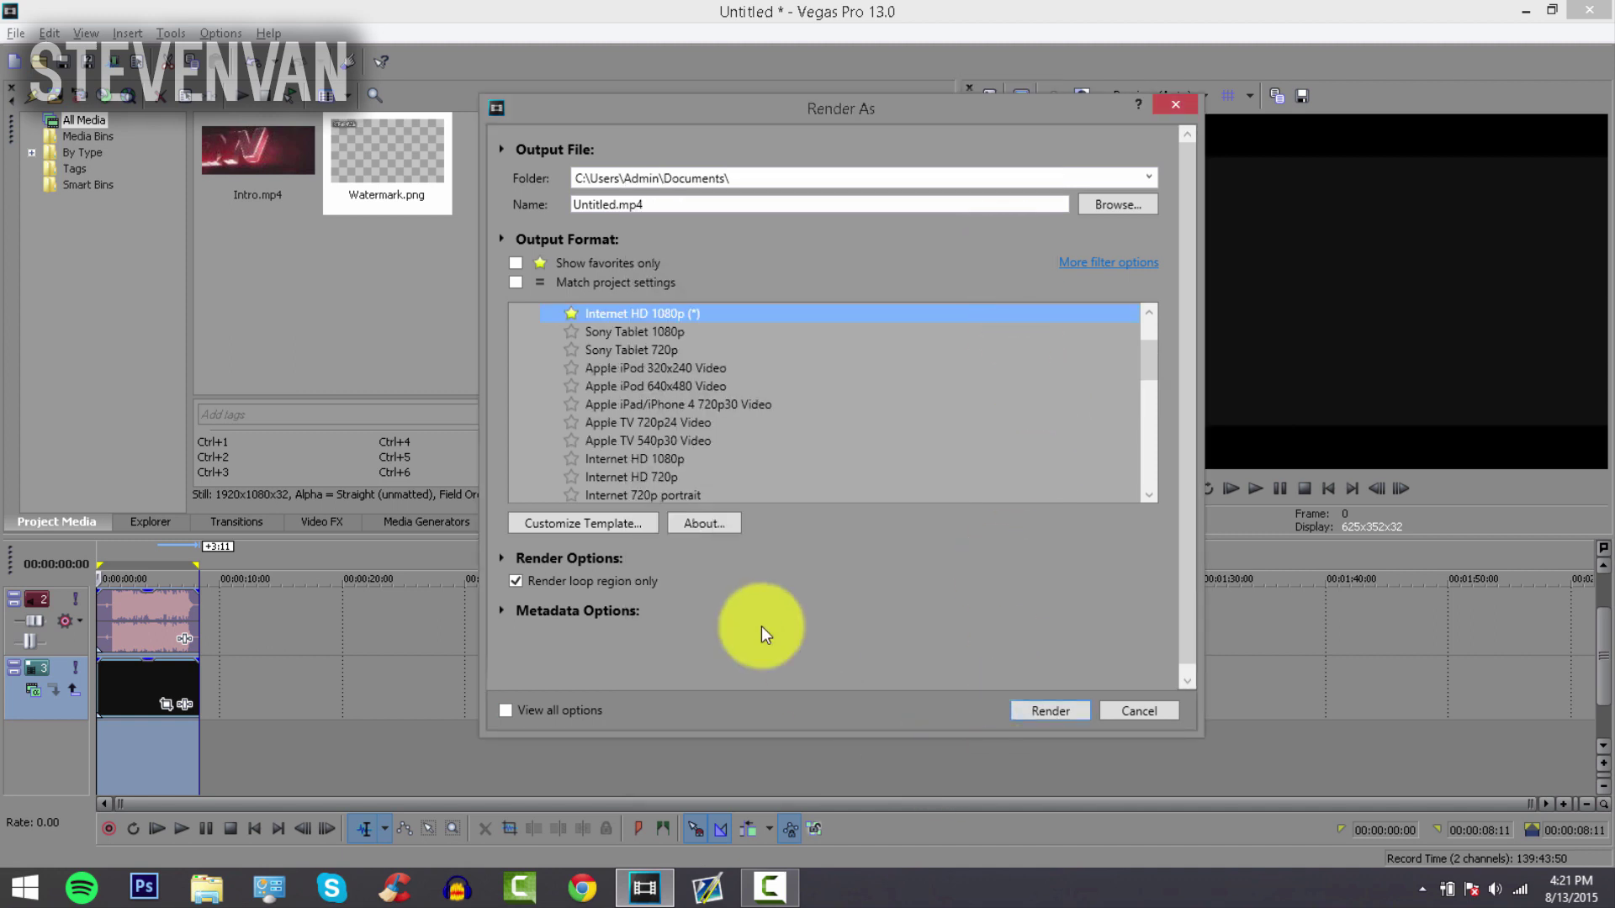
Start the Internet HD 1080p render of Untitled.mp4 and let it progress.
{"action": "left_click", "coordinate": [1043, 711]}
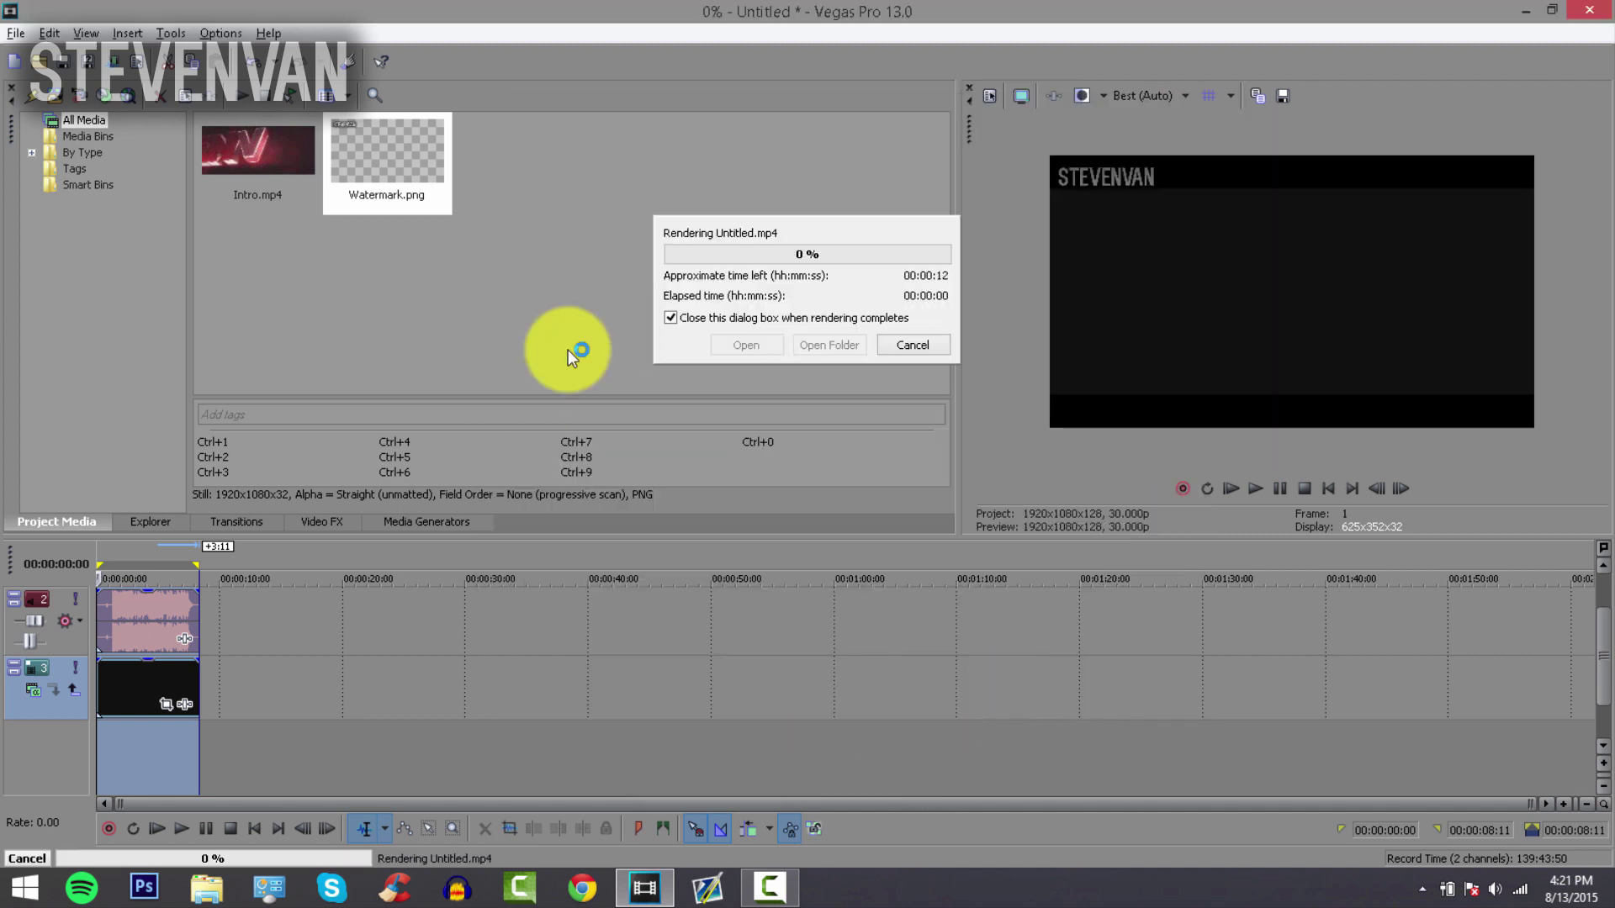